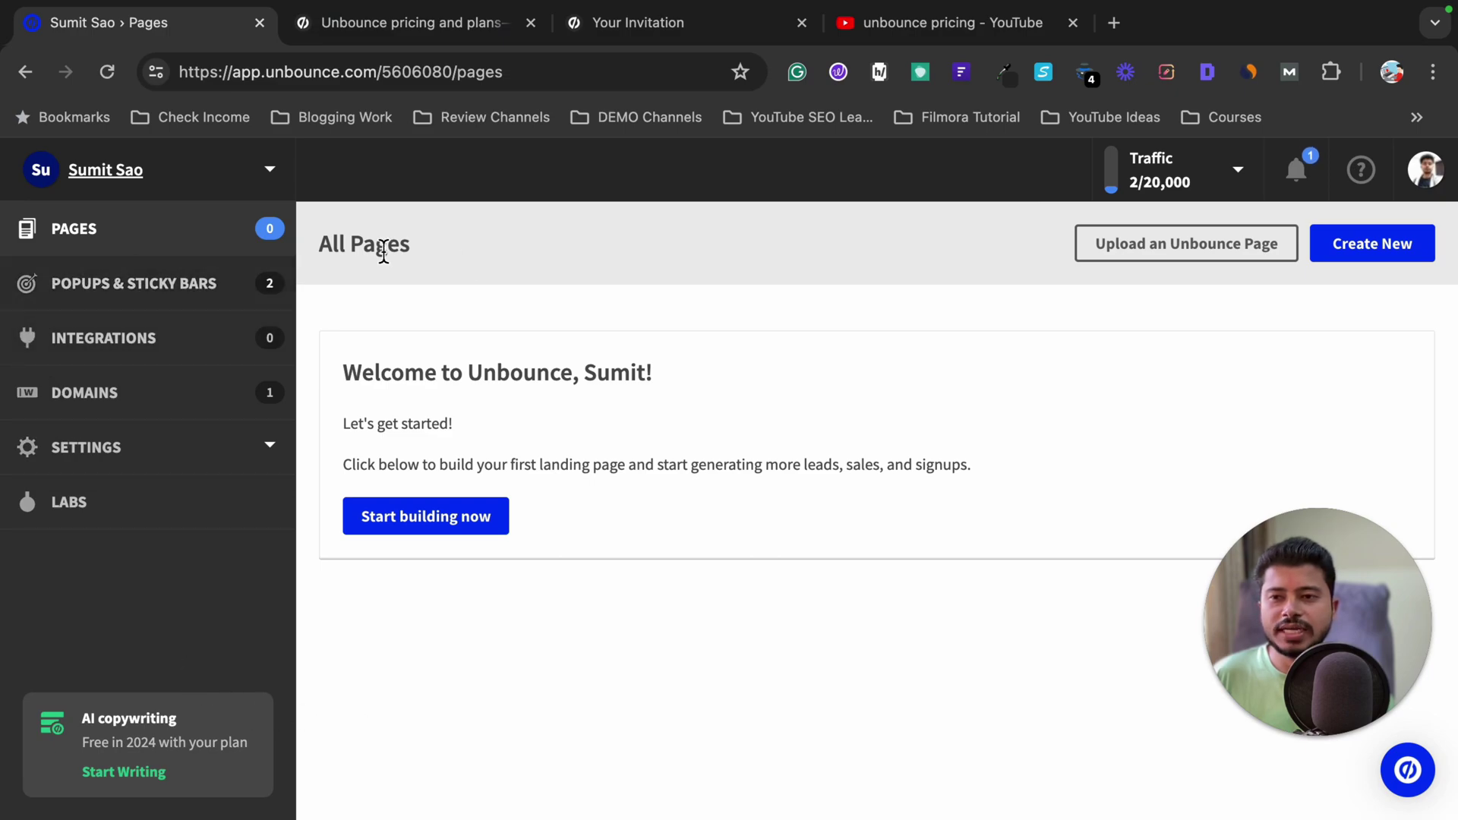
Step: Go to the list of all landing pages and start creating a new one
double_click(79, 235)
click(163, 237)
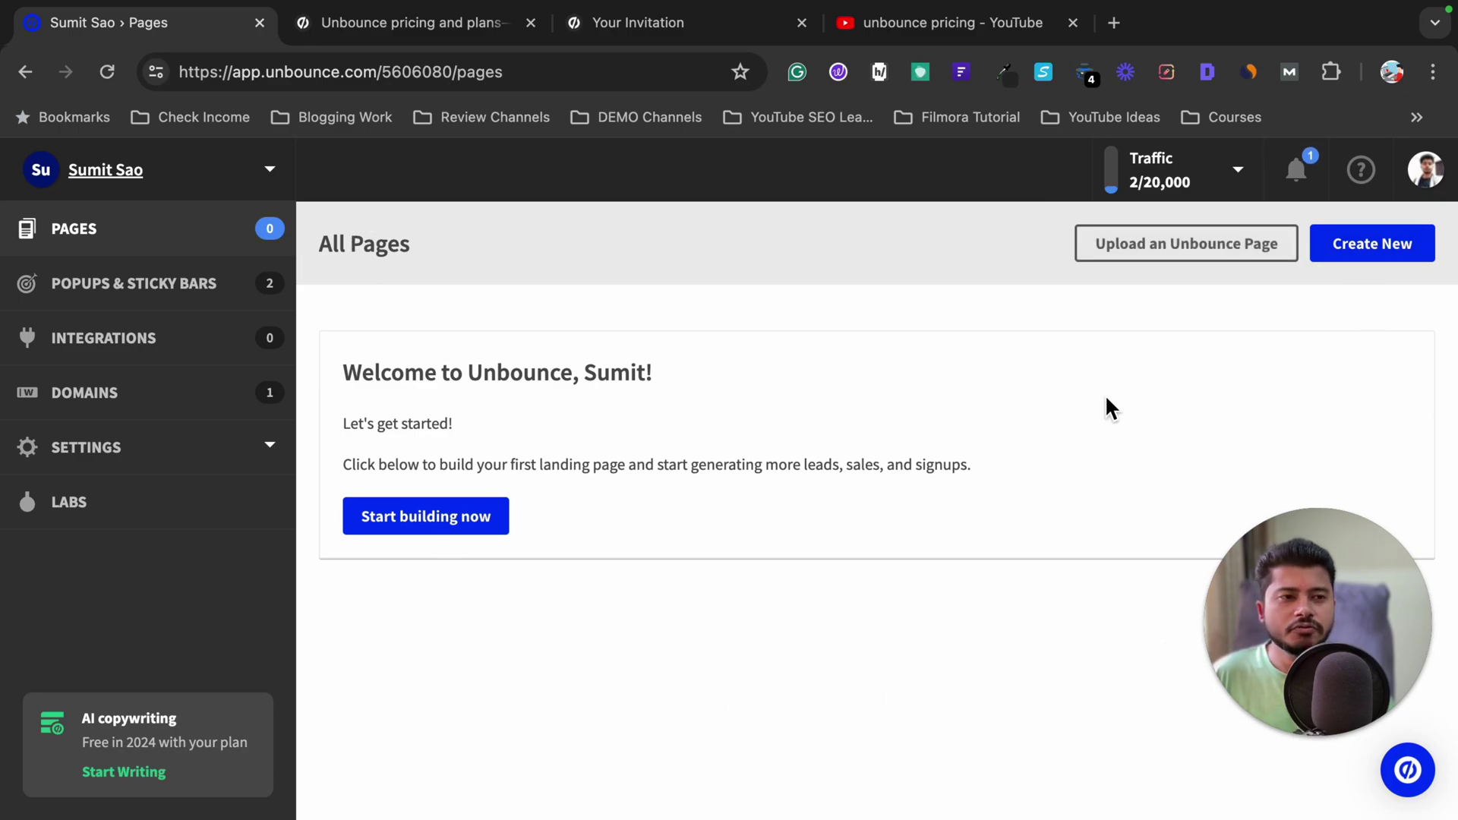
click(1354, 255)
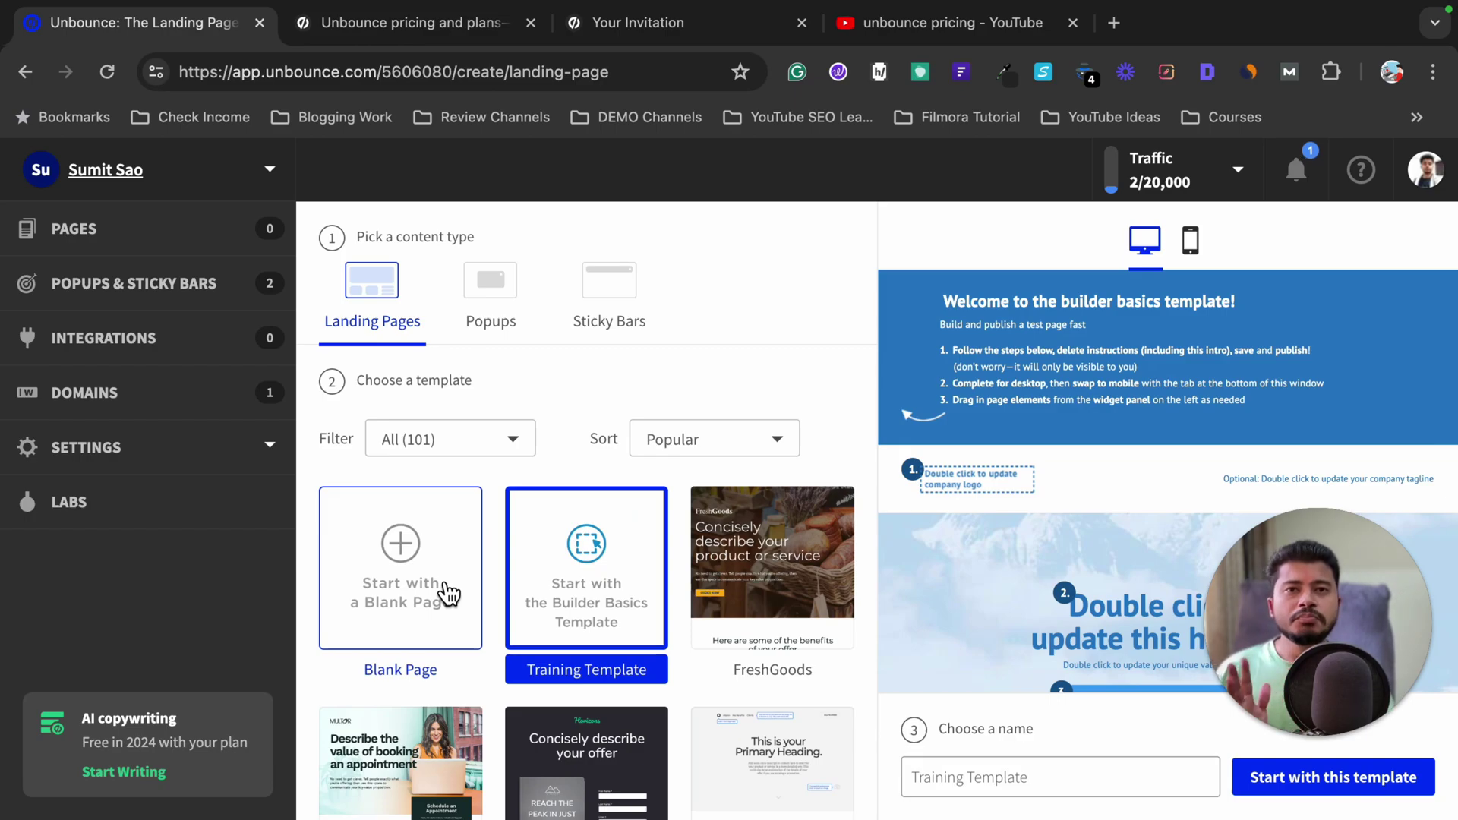
Step: Scroll through the 101 landing page templates on offer
scroll(720, 584, down, 15)
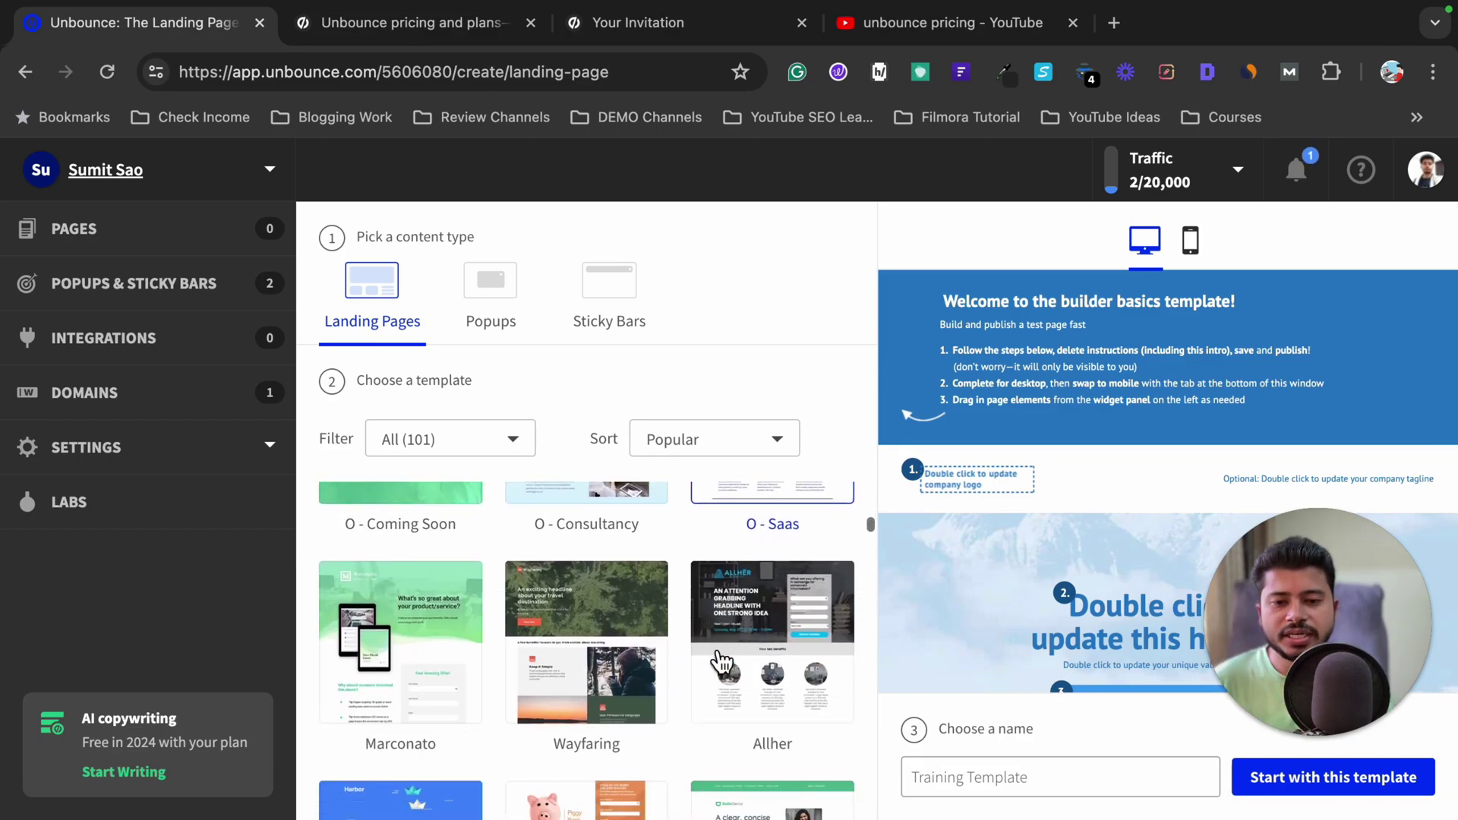
scroll(720, 662, down, 12)
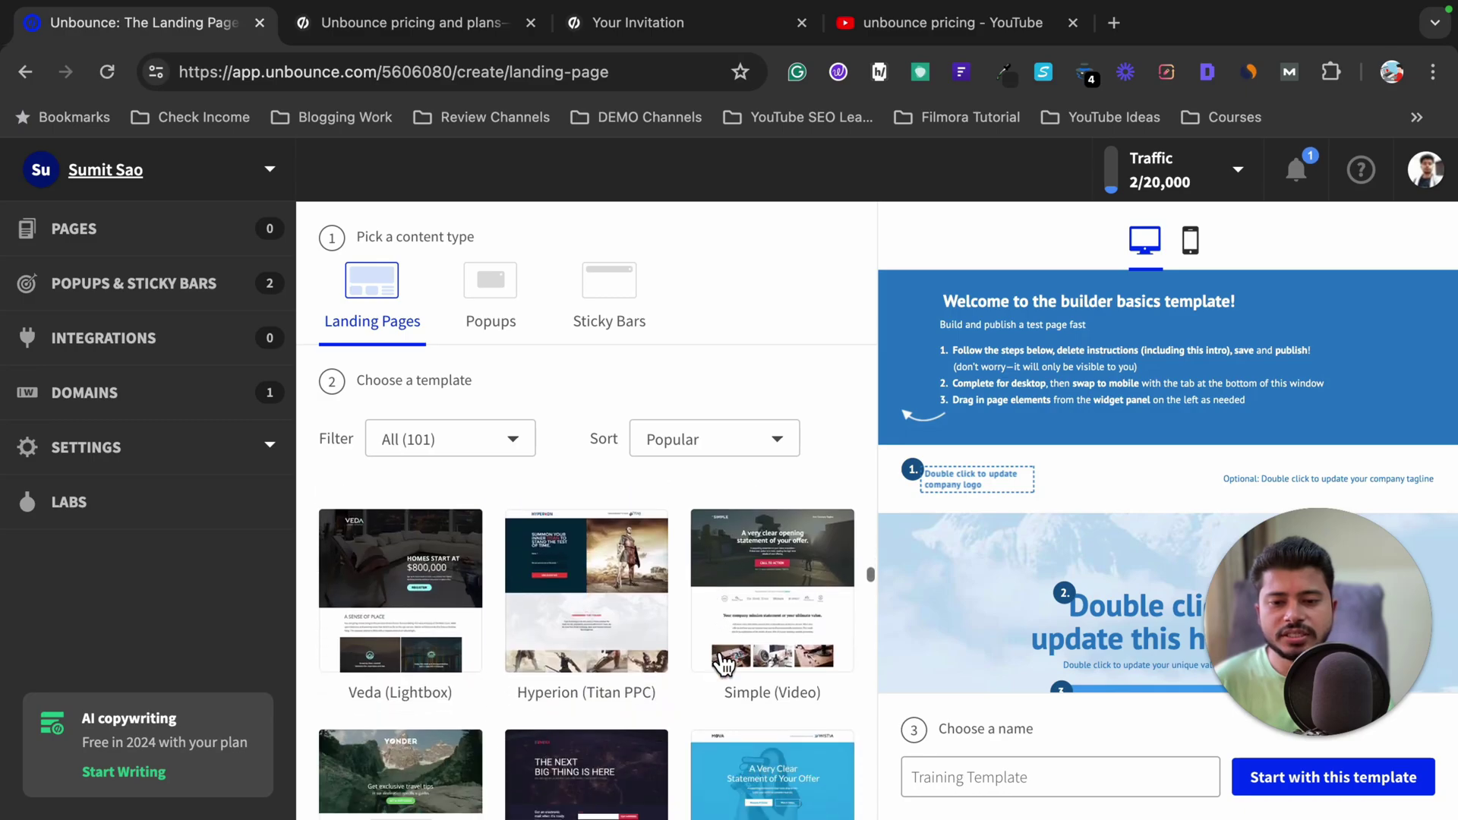
scroll(720, 657, down, 12)
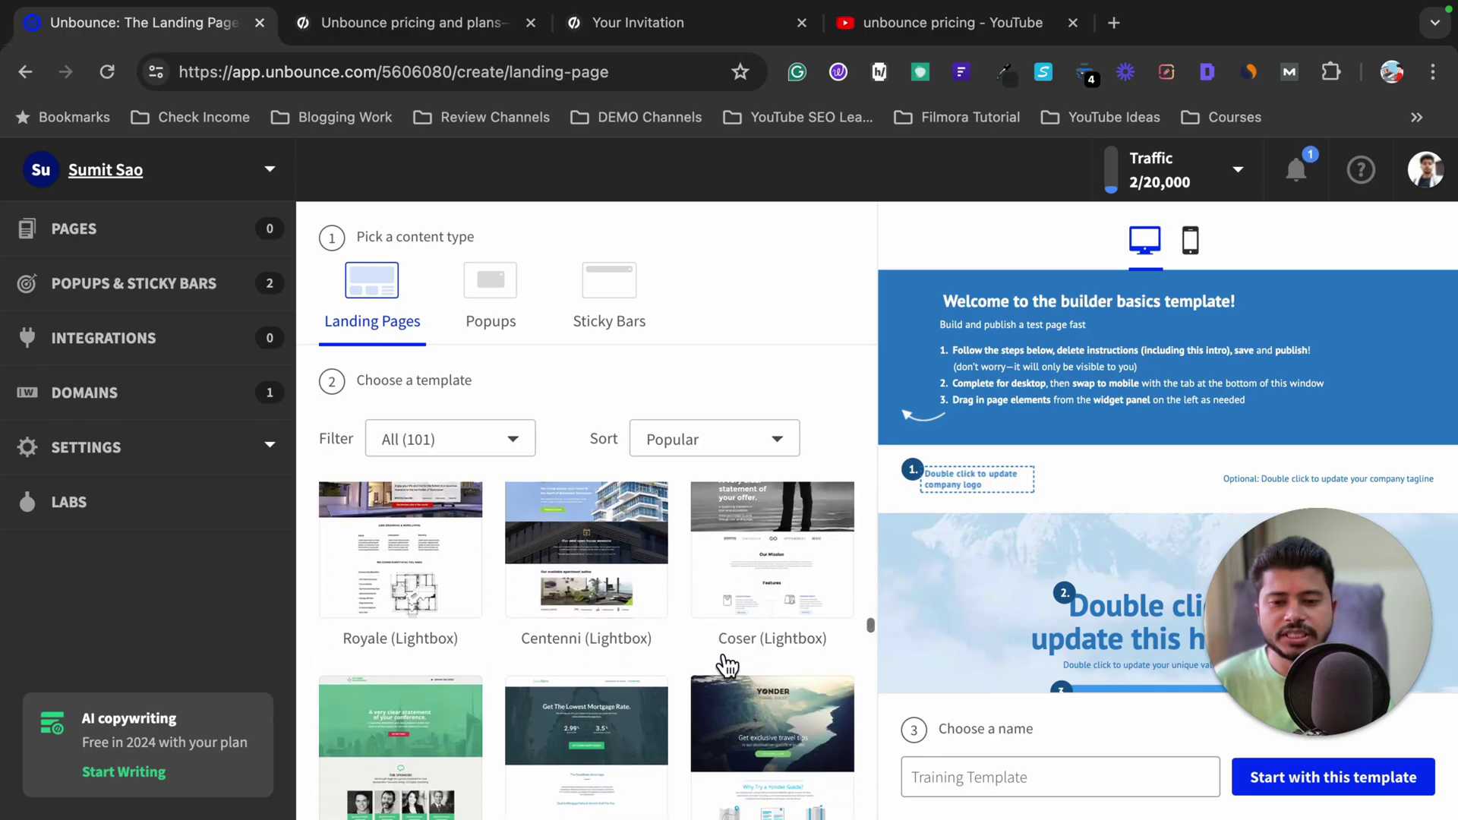
scroll(727, 667, down, 15)
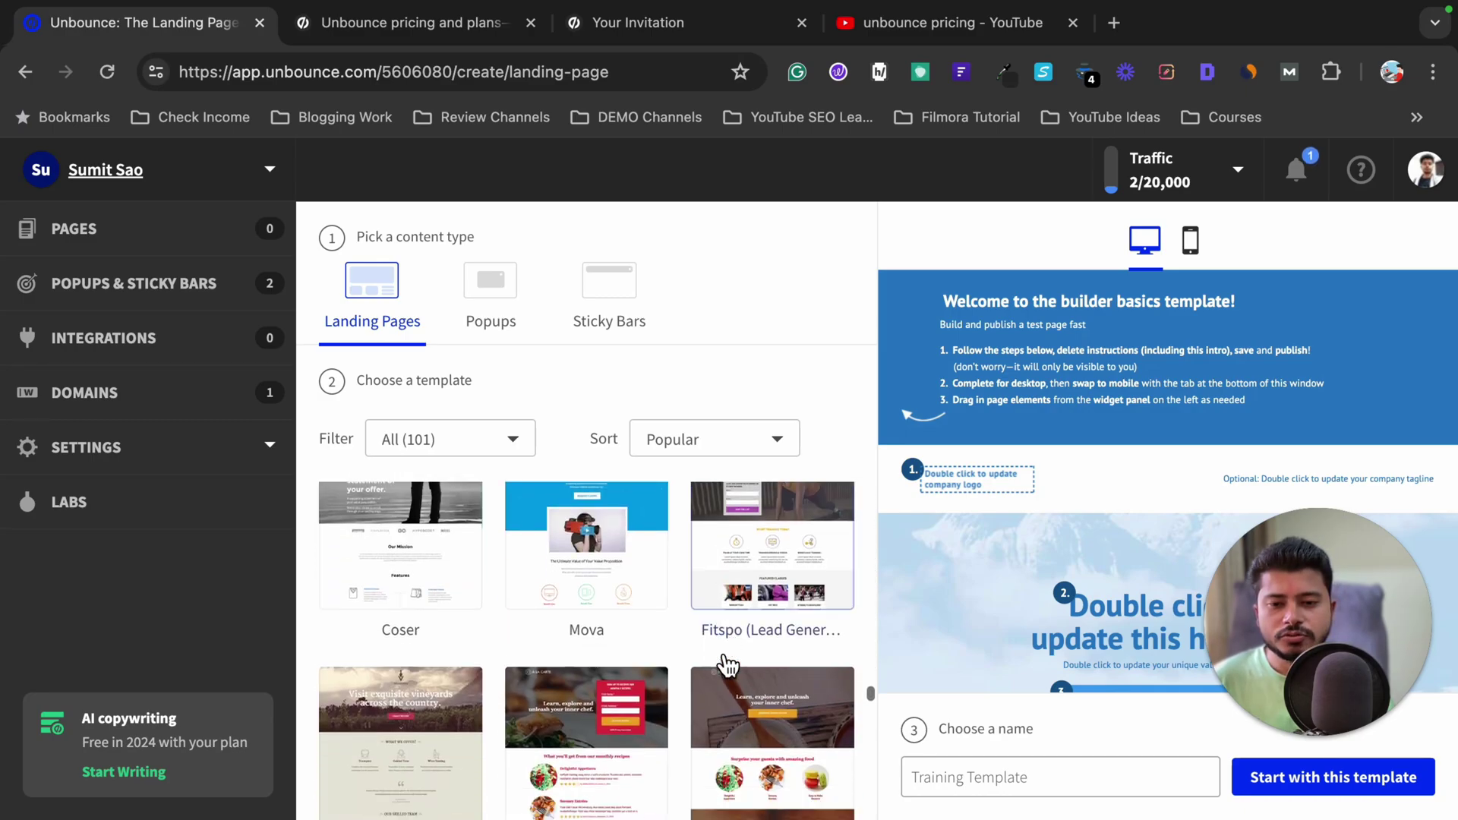
scroll(728, 666, down, 8)
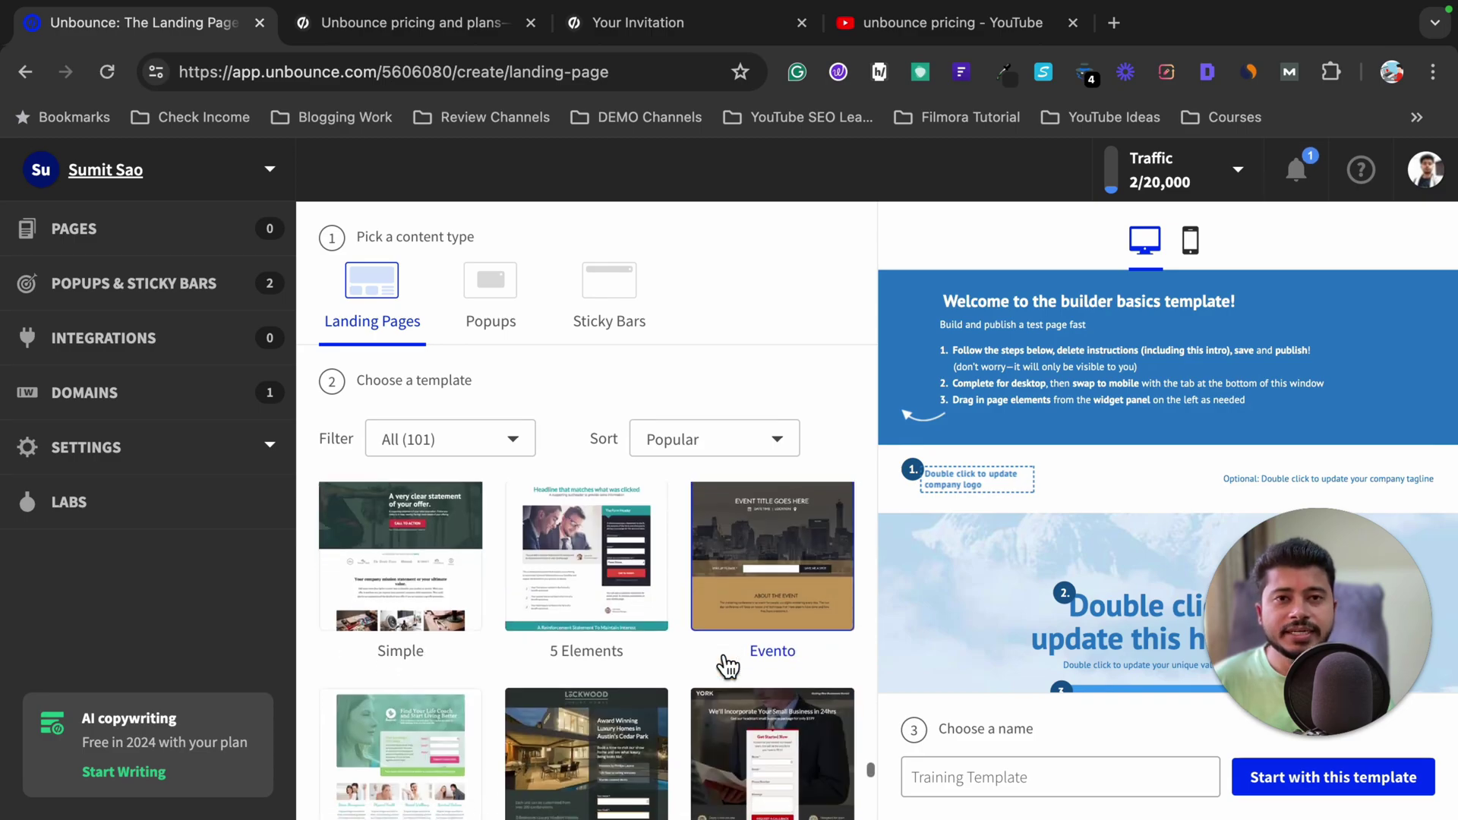
scroll(728, 666, down, 8)
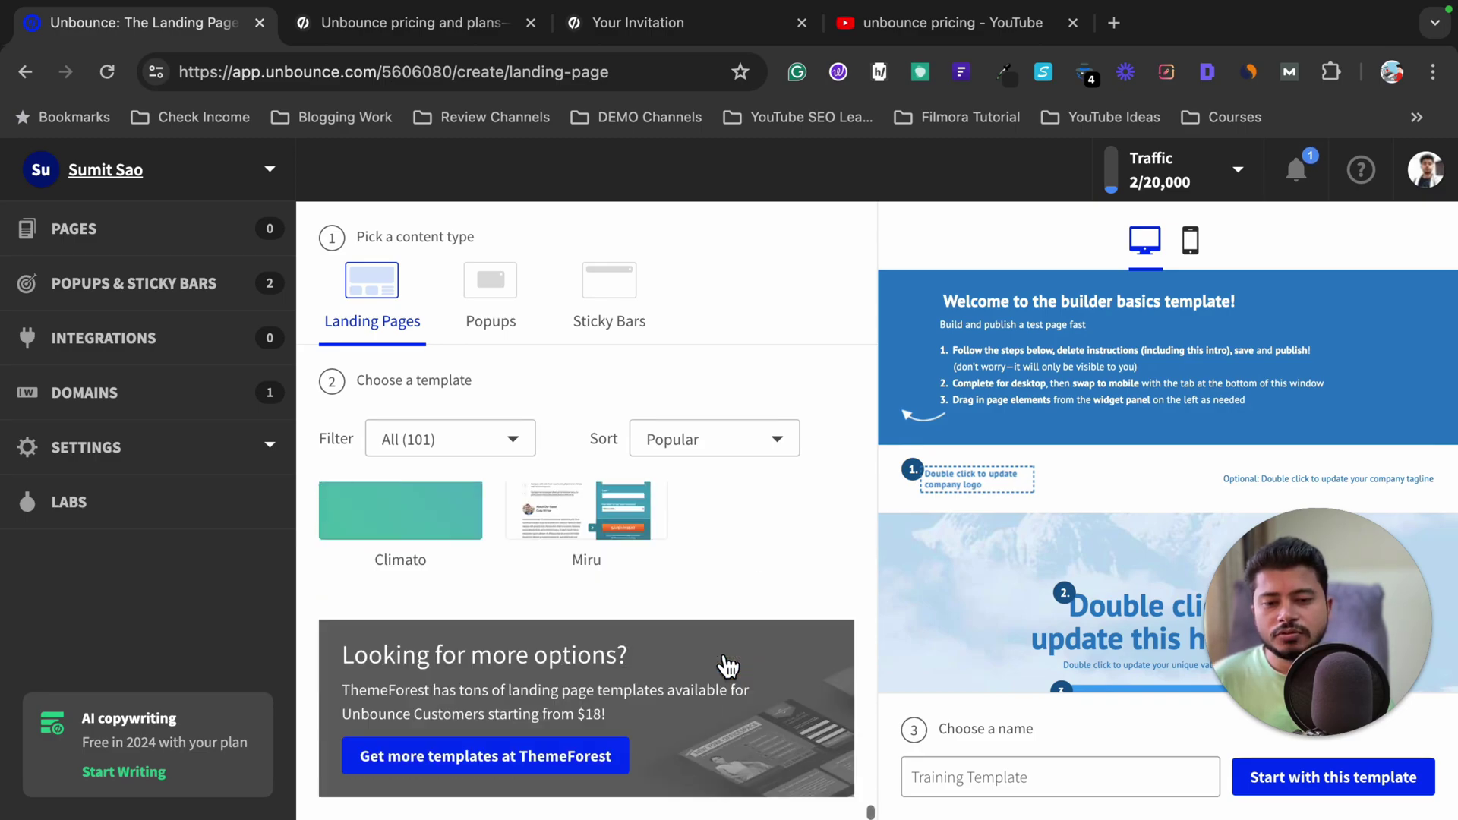
scroll(727, 666, up, 15)
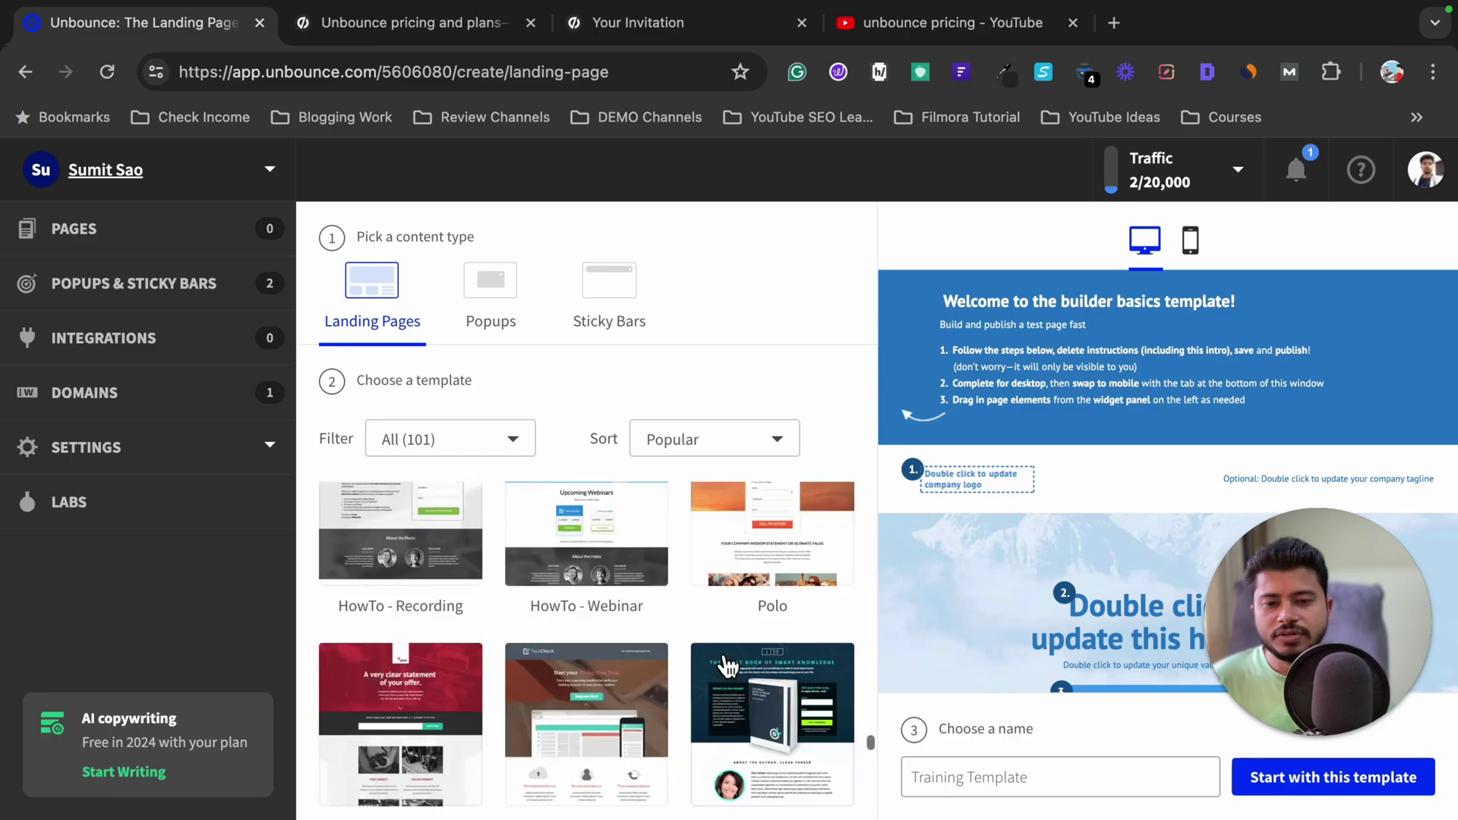
scroll(725, 665, up, 3)
scroll(667, 691, down, 3)
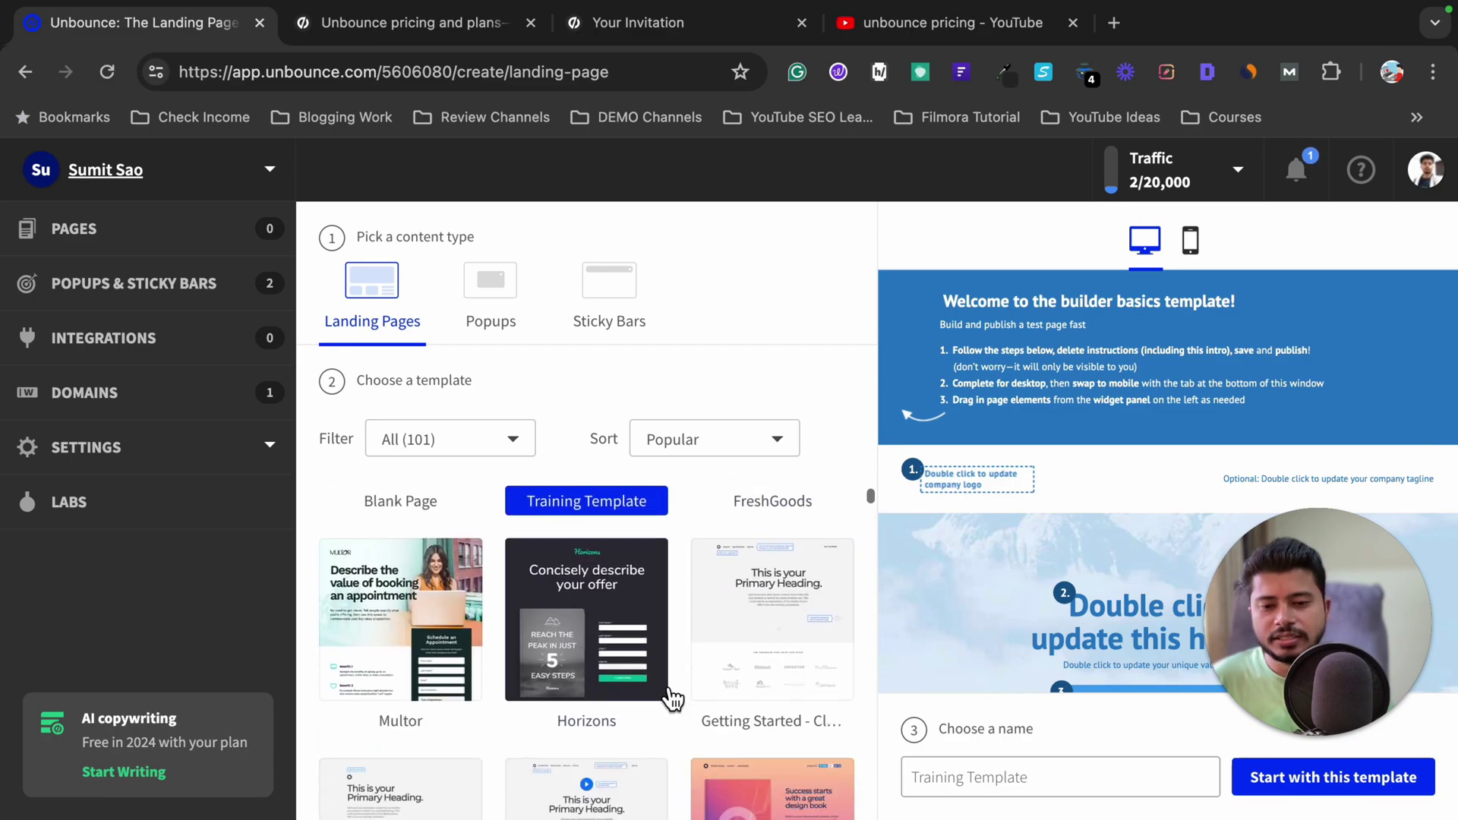
Step: Select the Horizons template and scroll through its full preview
click(587, 623)
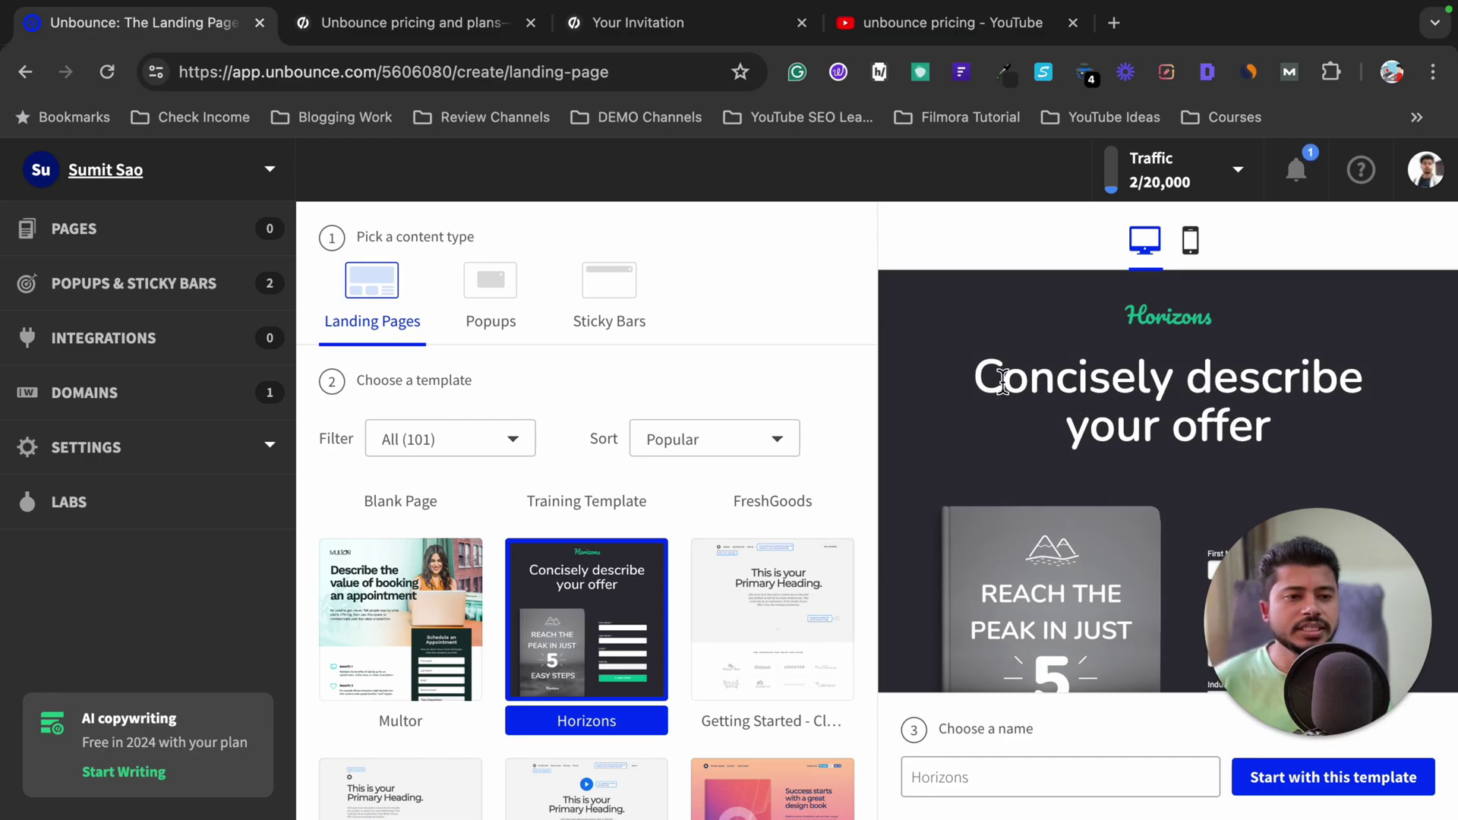
scroll(1121, 442, down, 10)
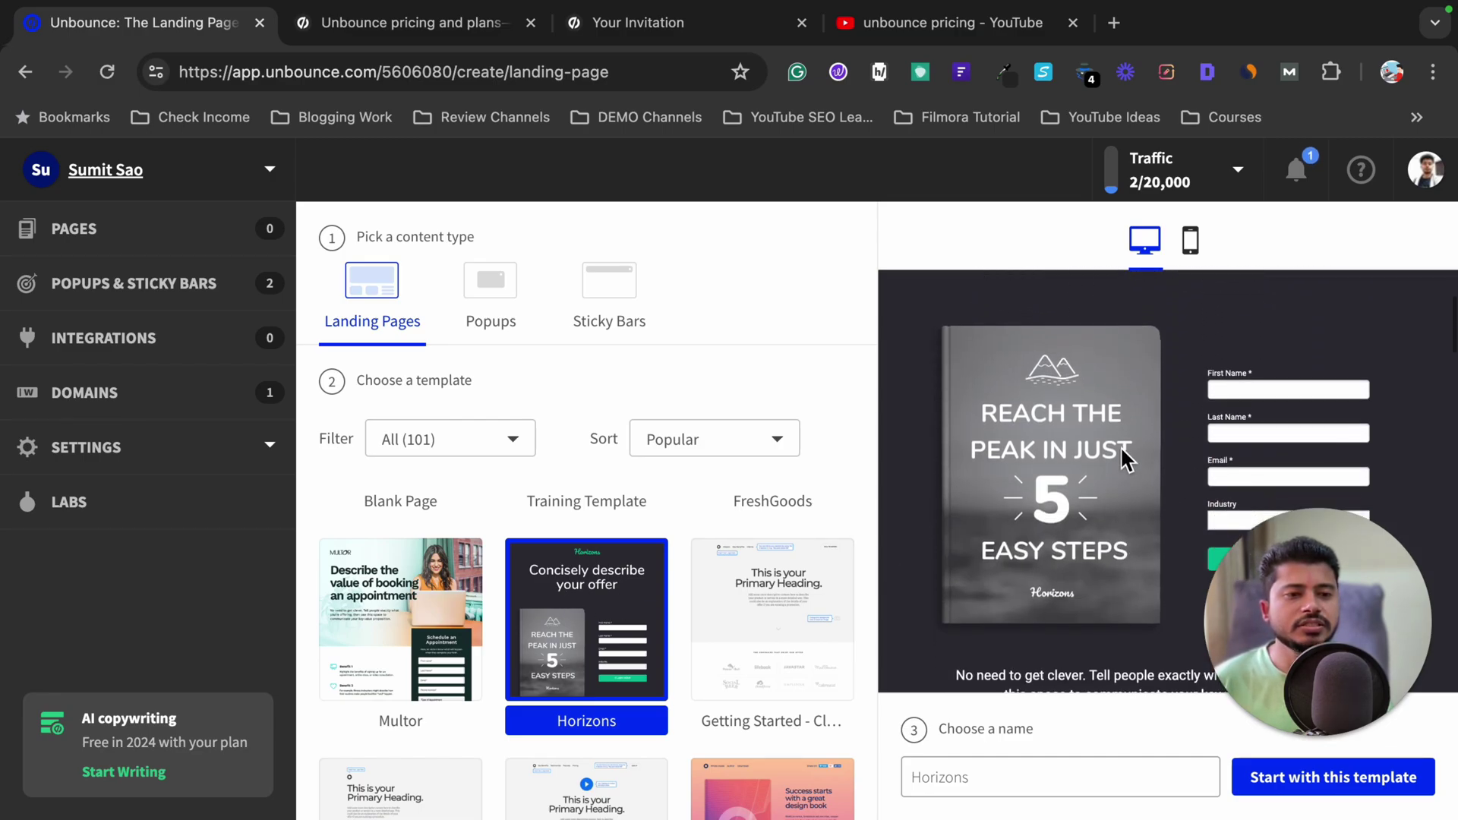
scroll(1122, 478, down, 10)
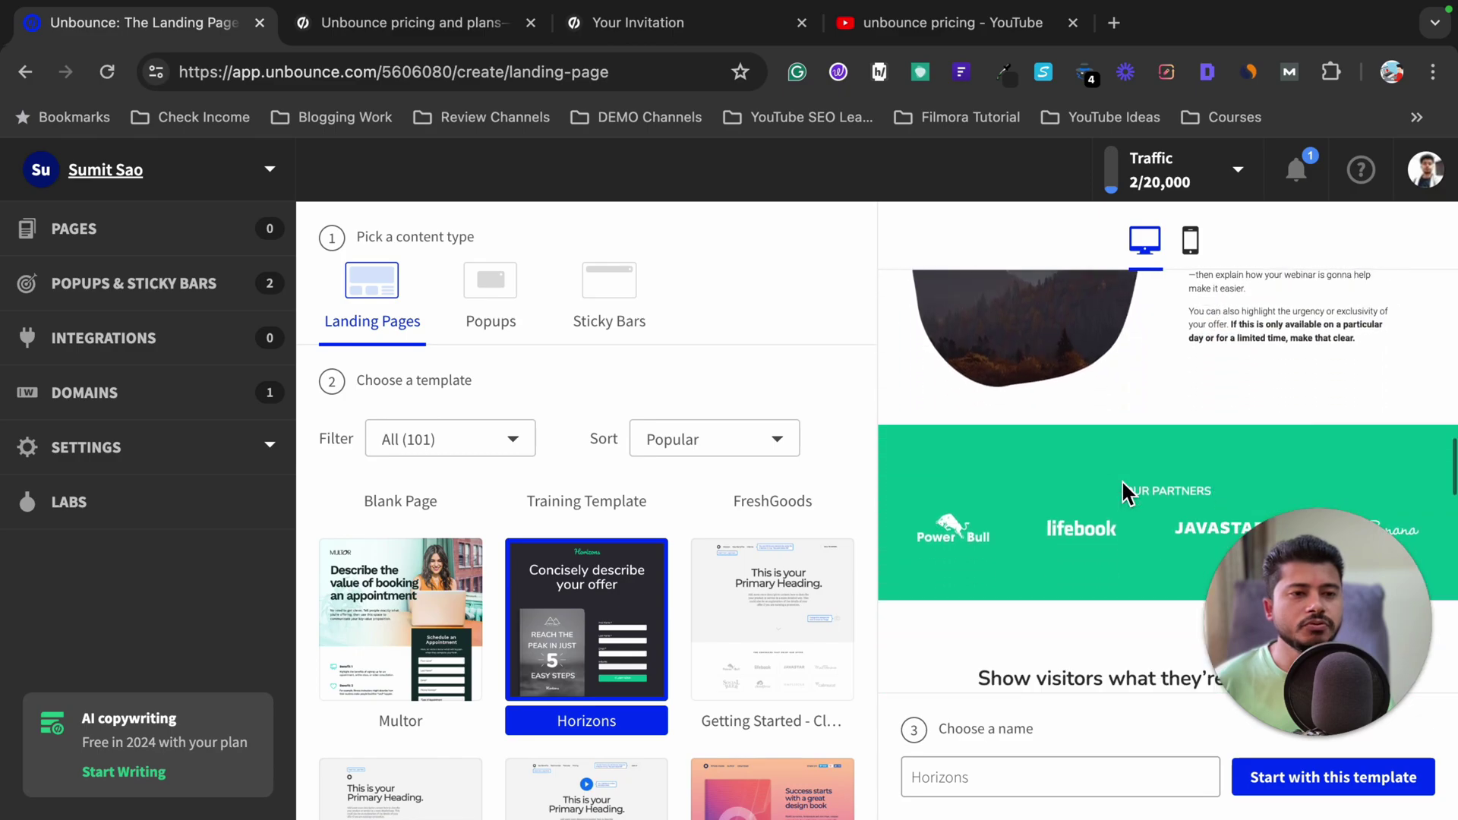
scroll(1122, 482, down, 3)
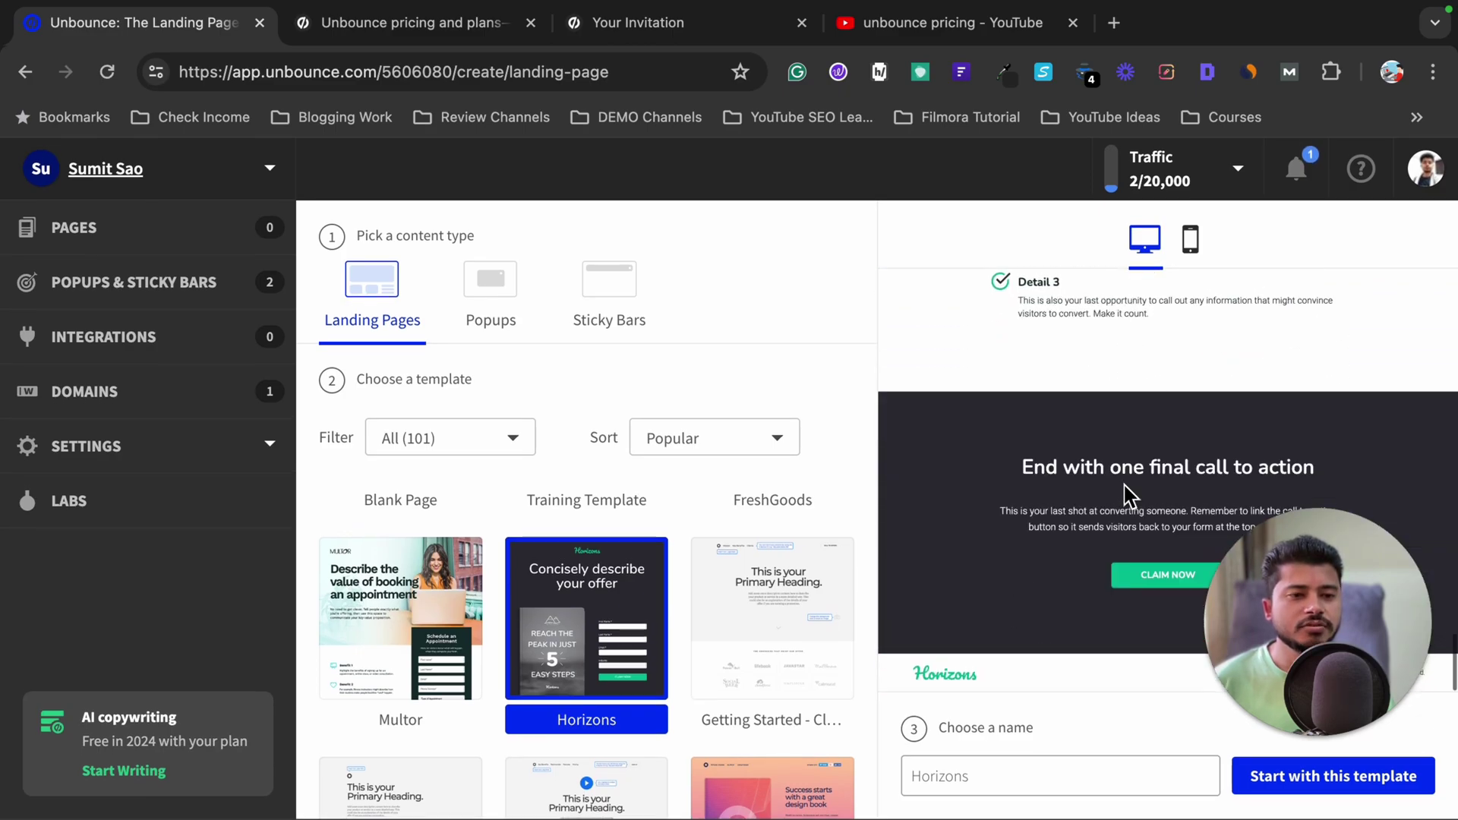
scroll(1123, 482, up, 20)
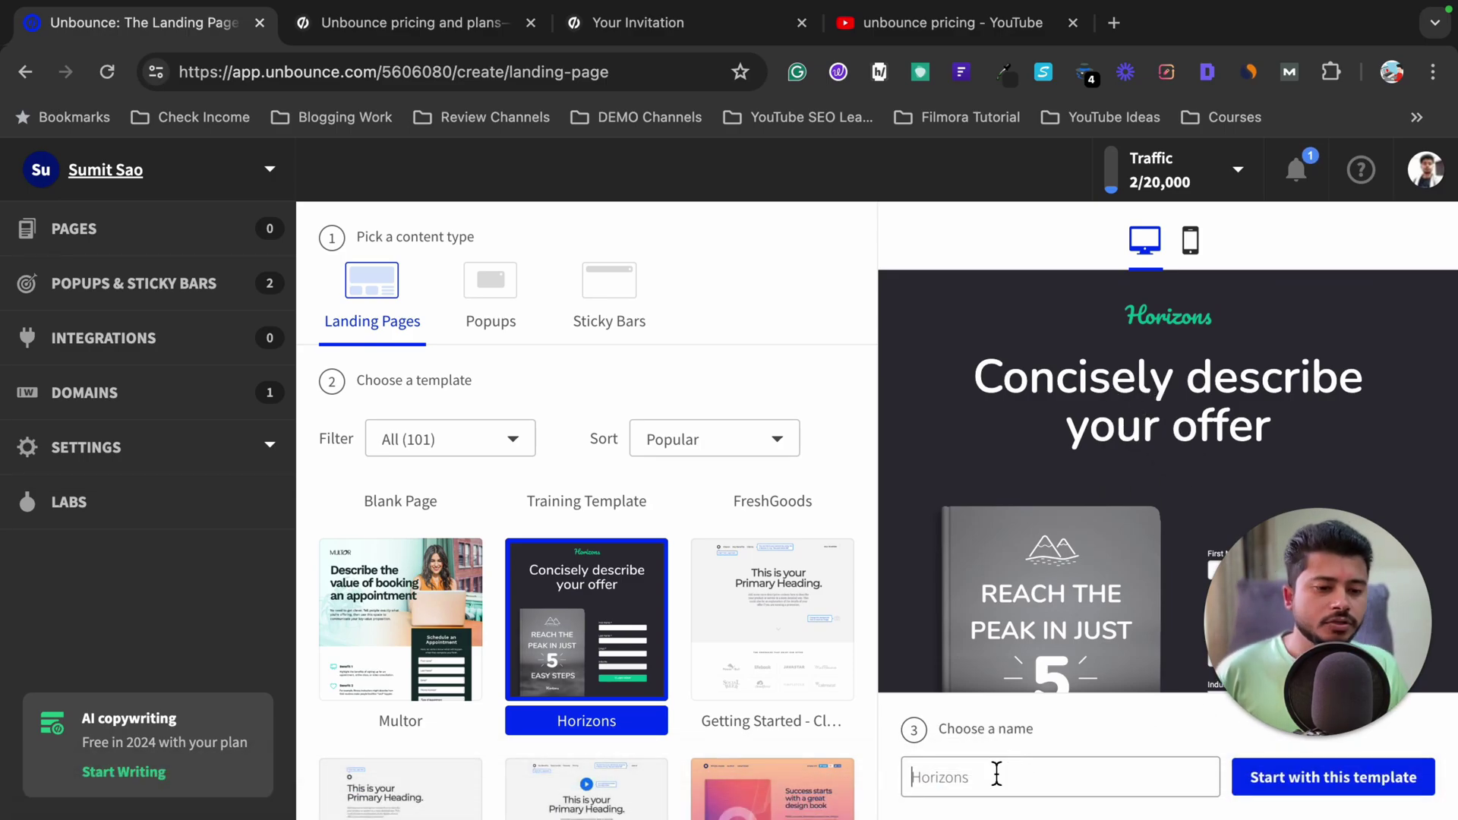
Step: Name the page (author's name plus 'Landing Page') and build it from Horizons
click(996, 775)
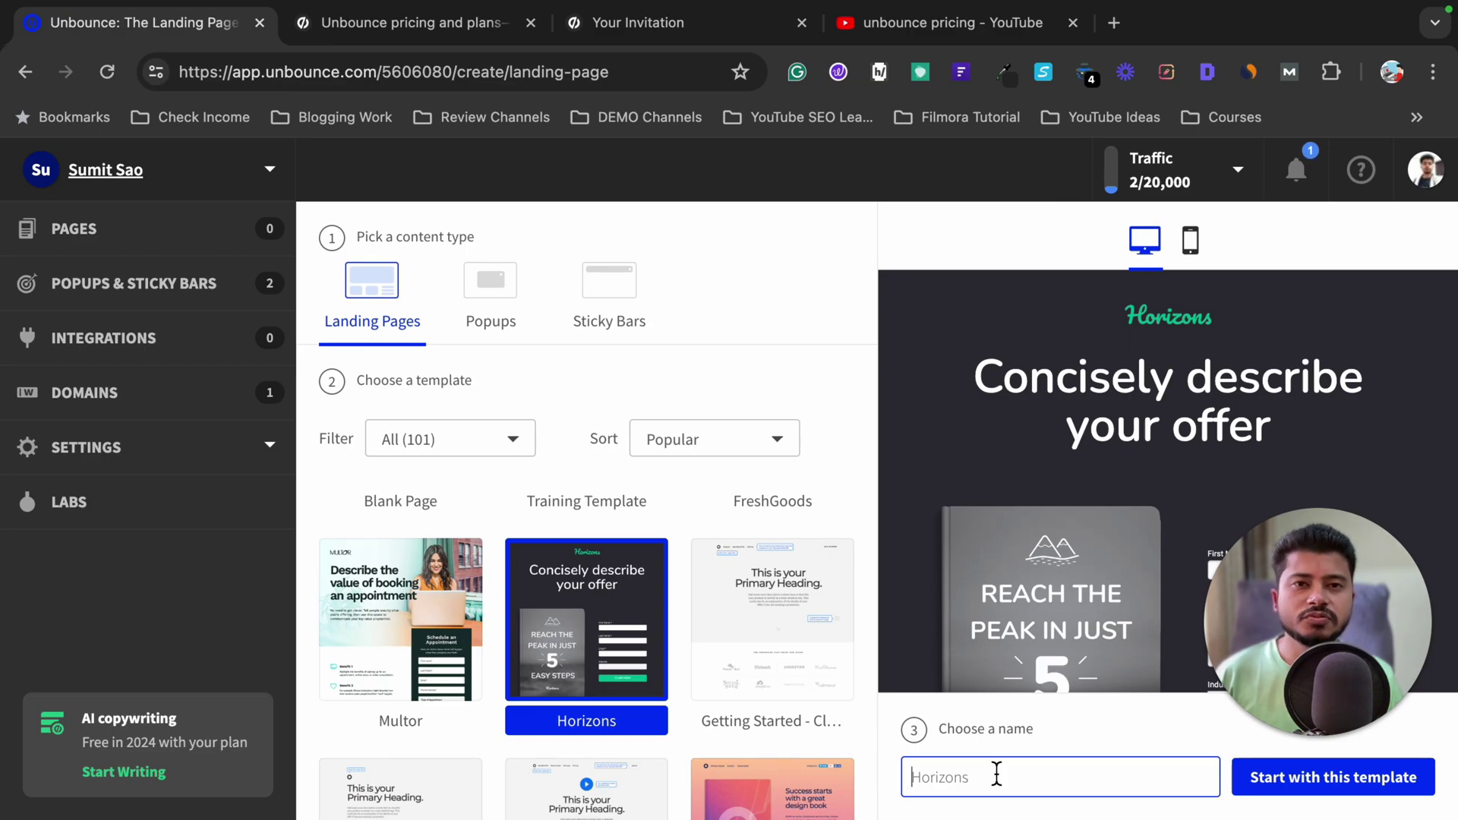
text(Sumit Sa)
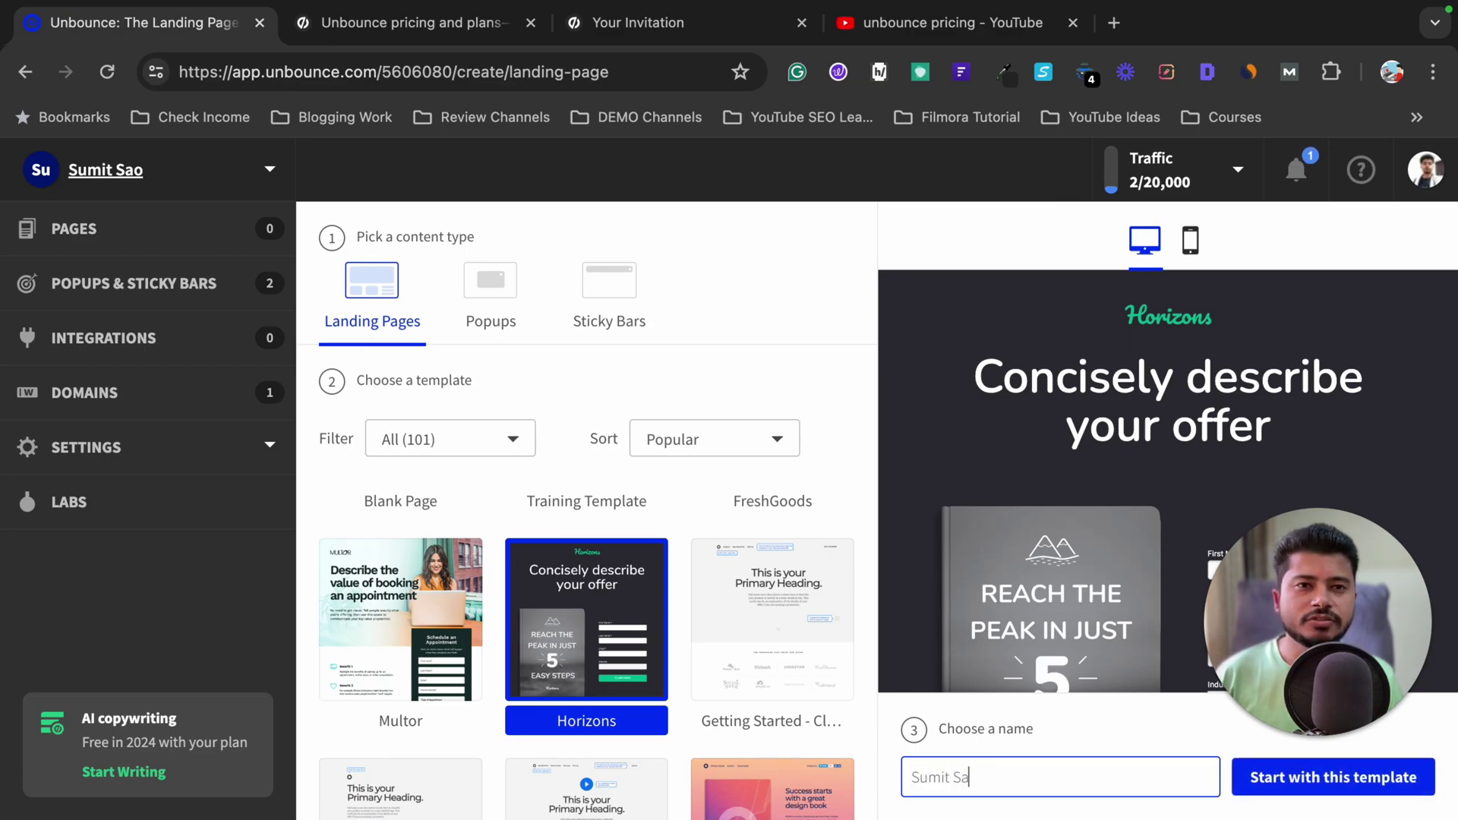
text(o Landing Page)
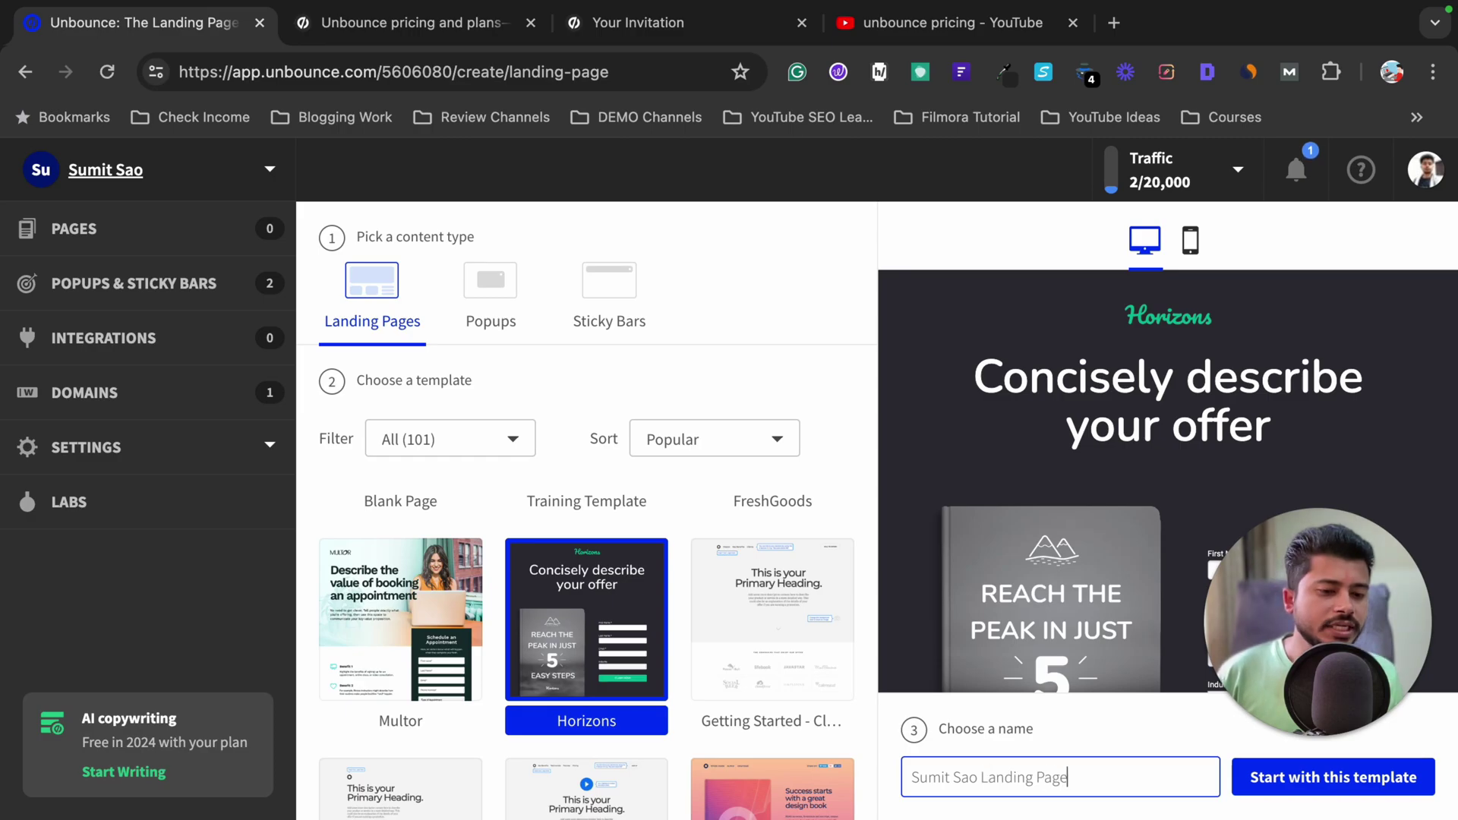
click(1277, 792)
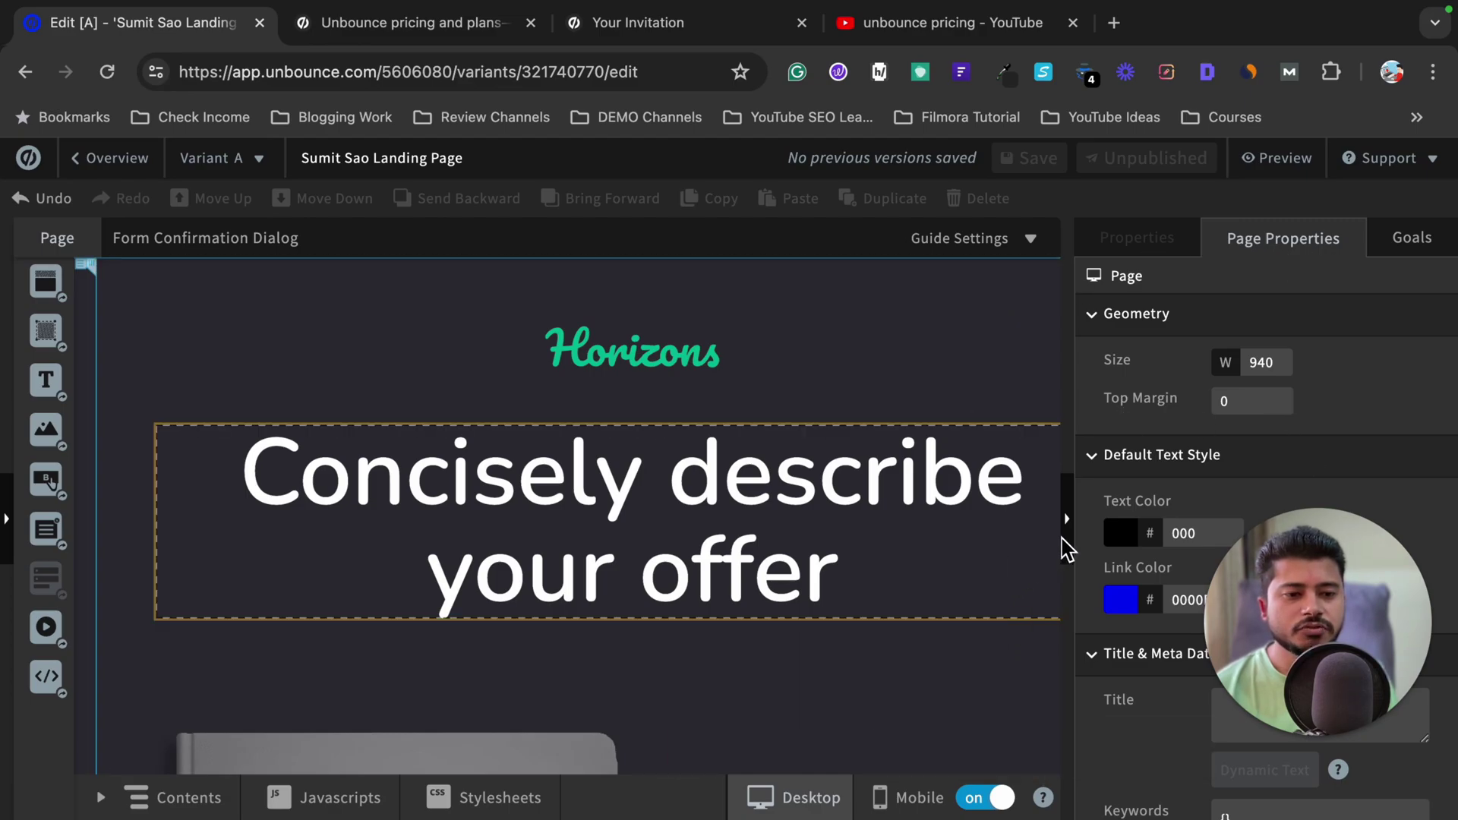
click(1069, 522)
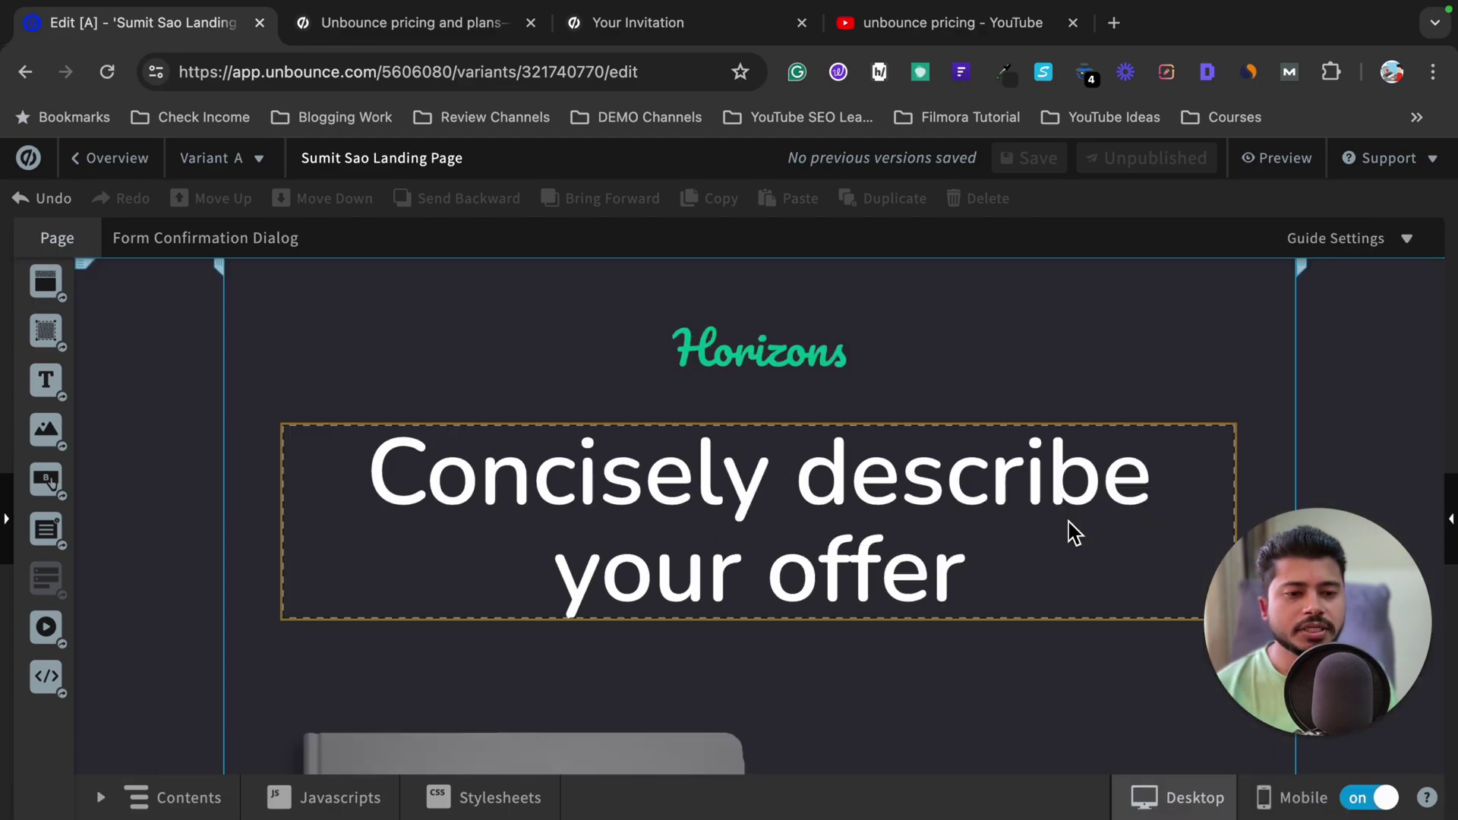
scroll(1010, 560, down, 15)
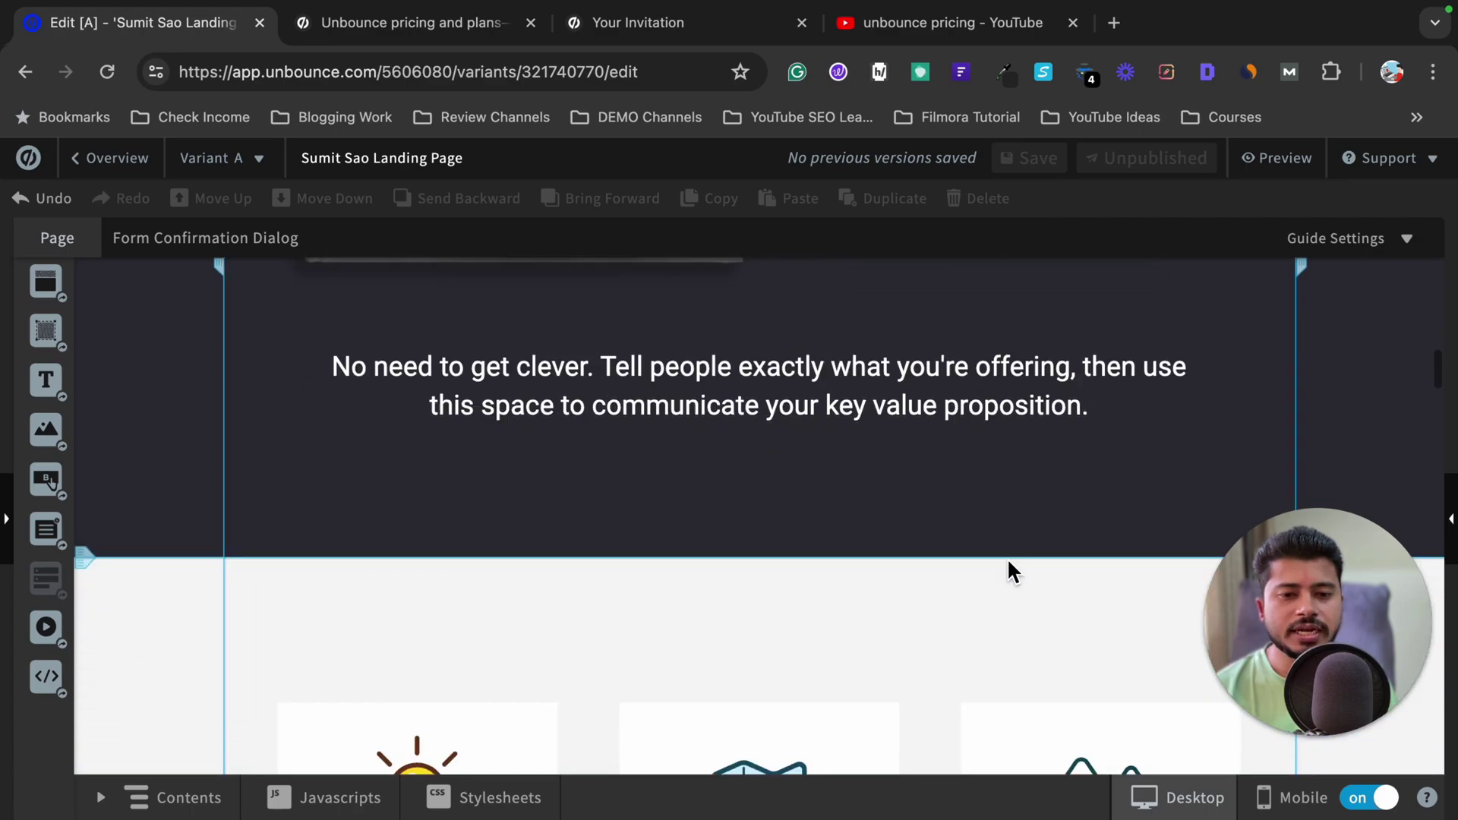
scroll(1010, 571, down, 15)
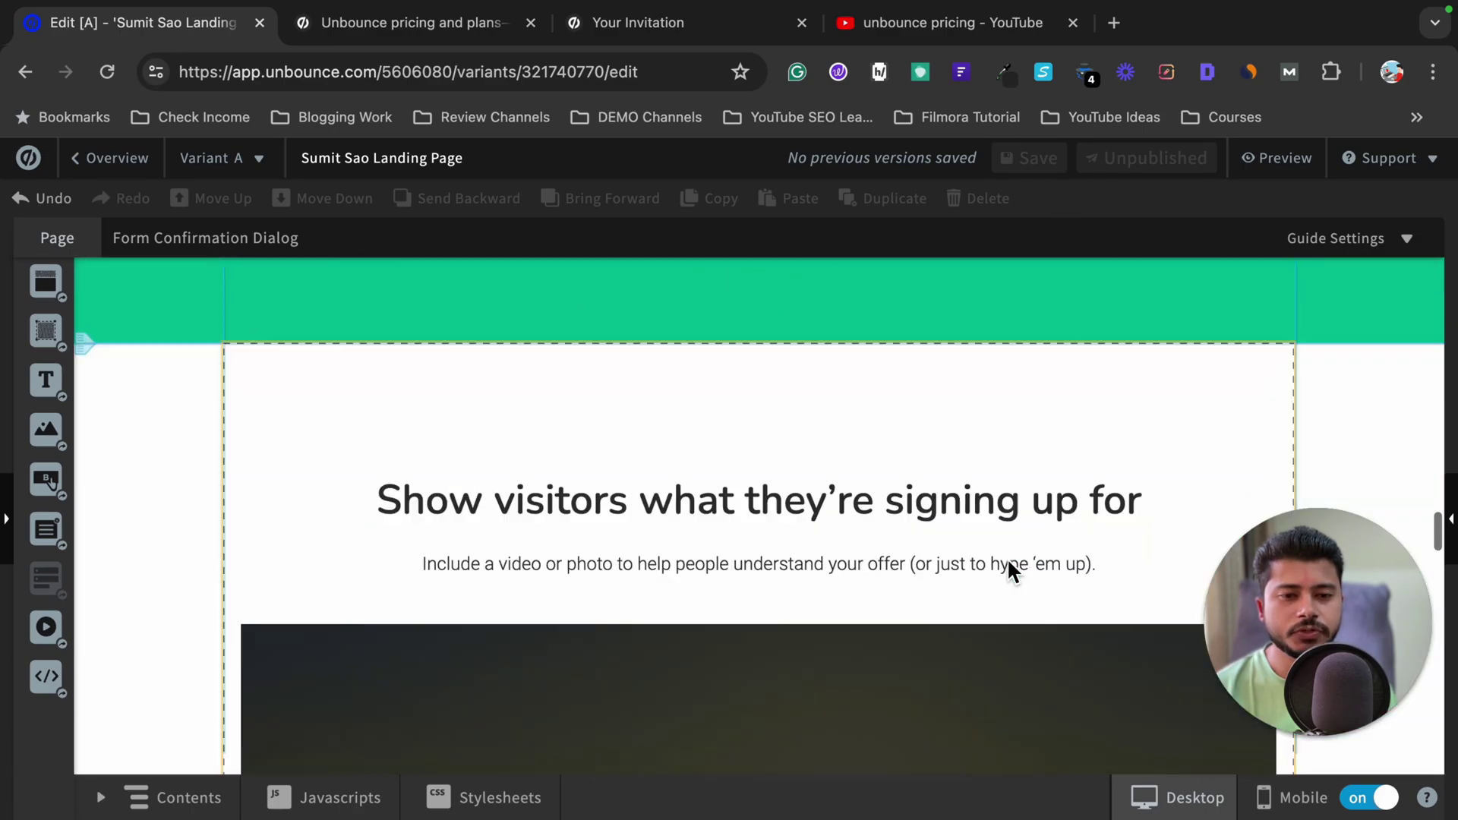
scroll(1013, 571, down, 6)
scroll(1009, 569, up, 10)
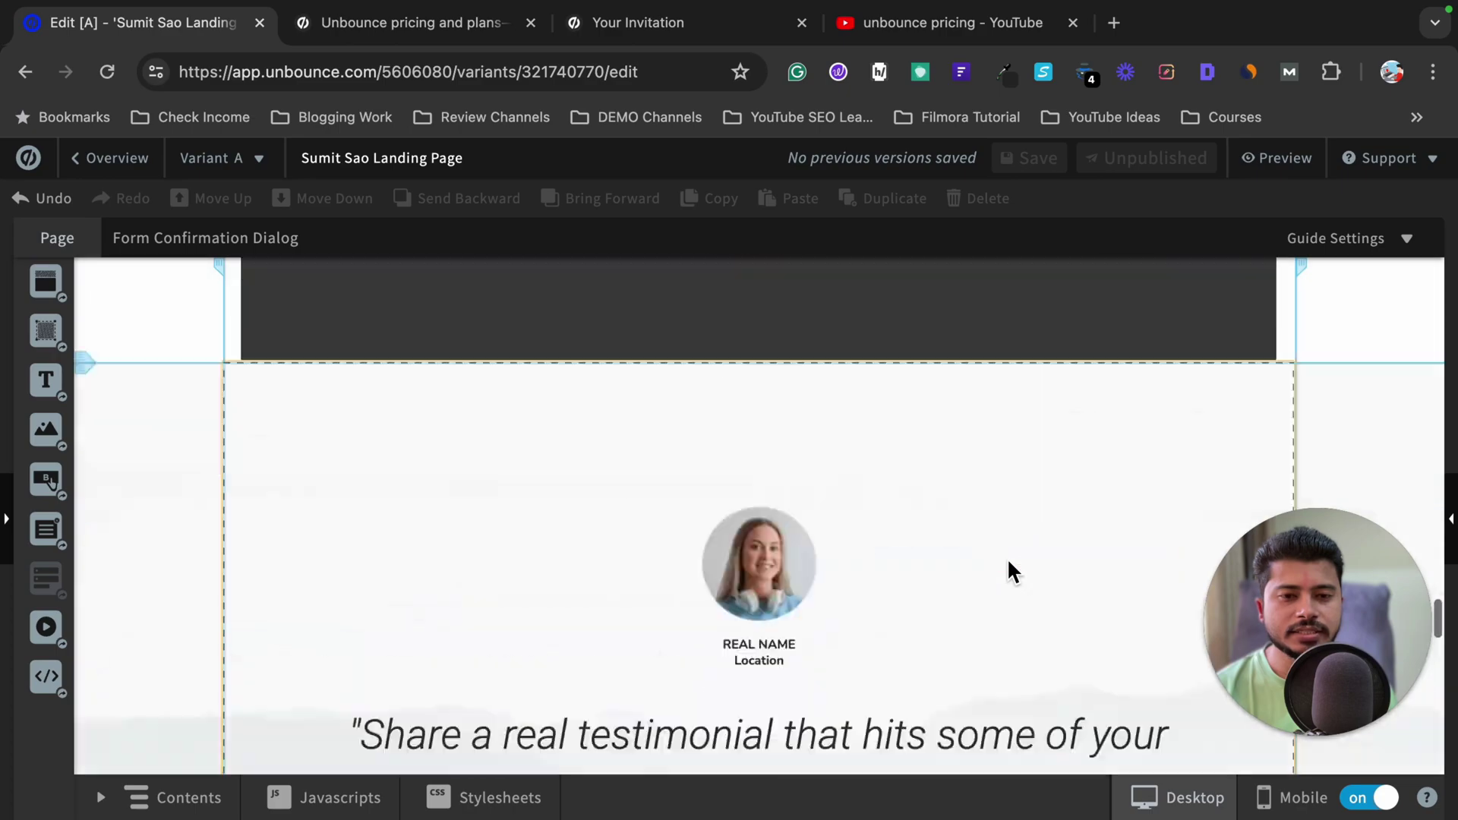
scroll(1009, 568, up, 15)
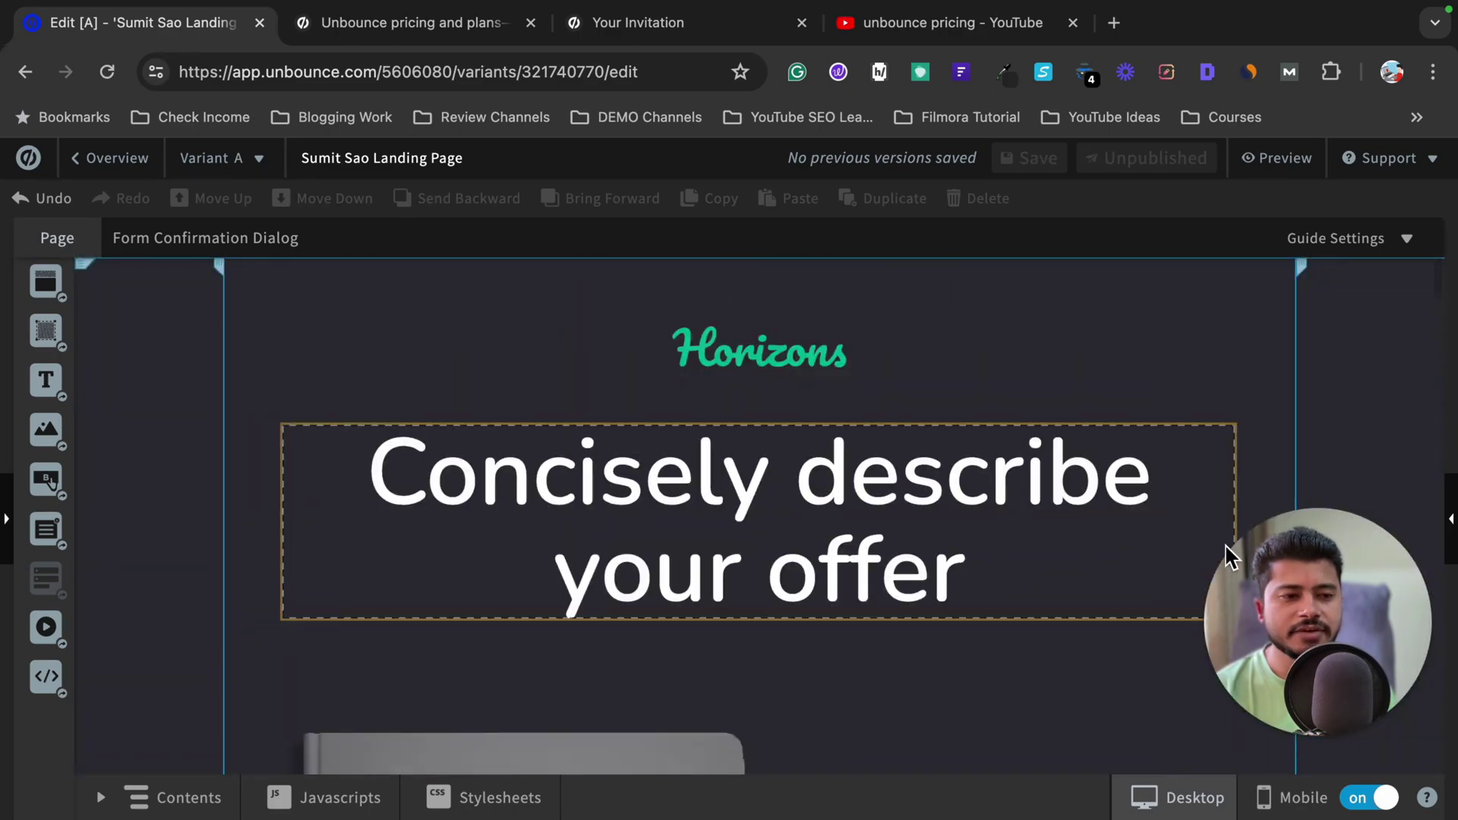
click(1450, 519)
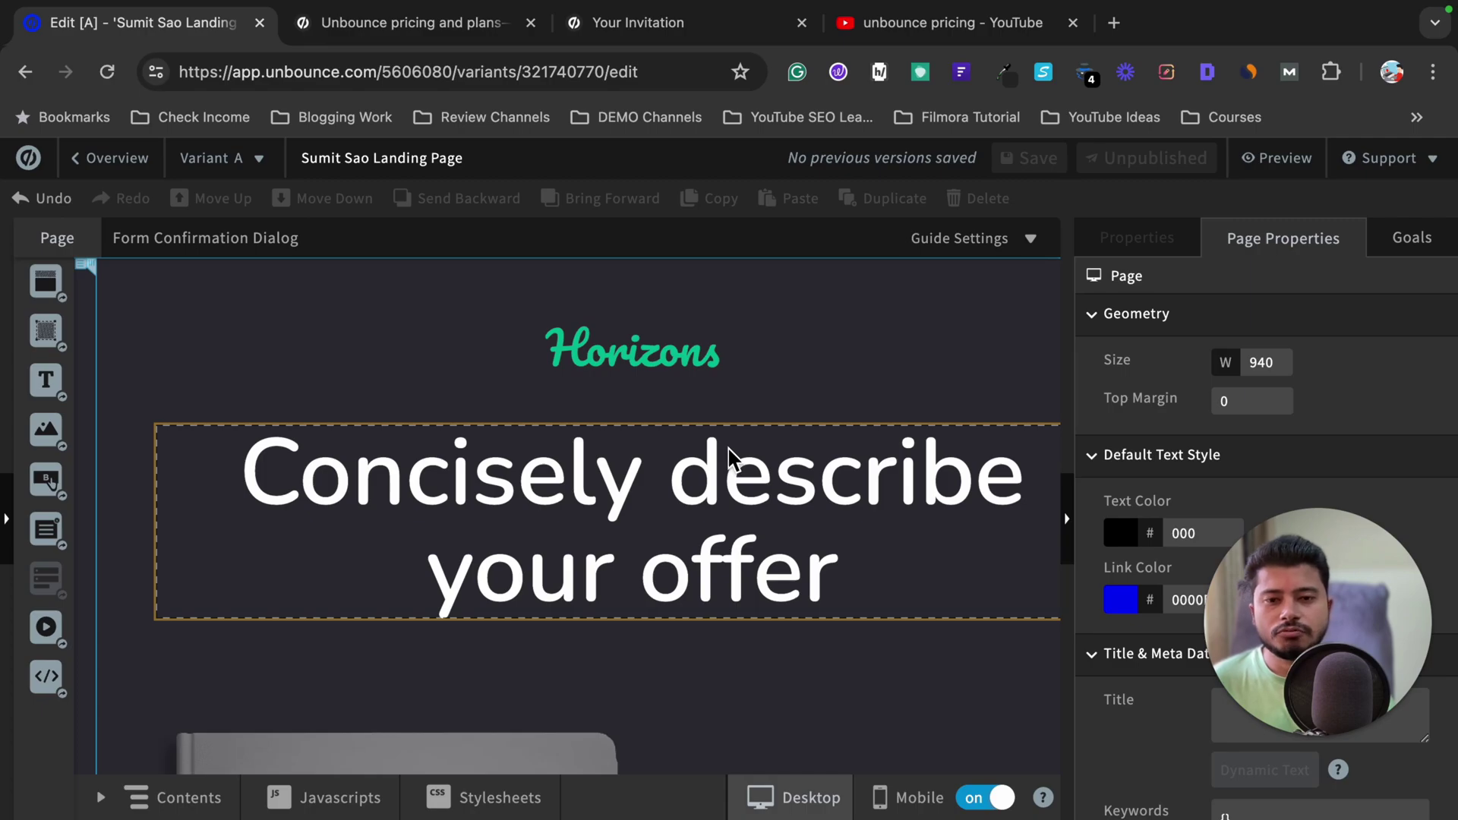
Step: Put the cursor inside the 'Concisely describe your offer' H1 headline to edit it
click(619, 469)
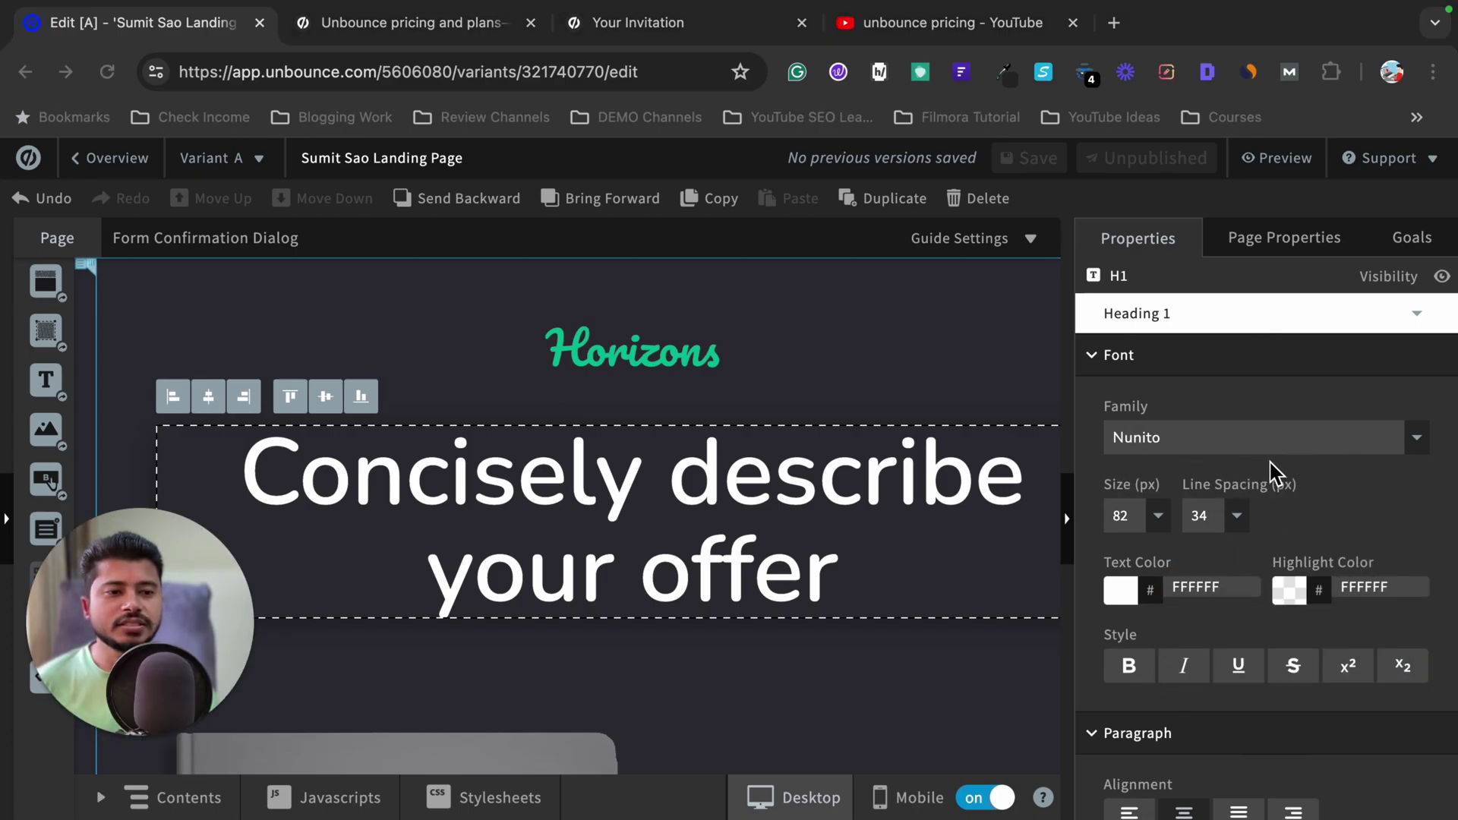
click(438, 498)
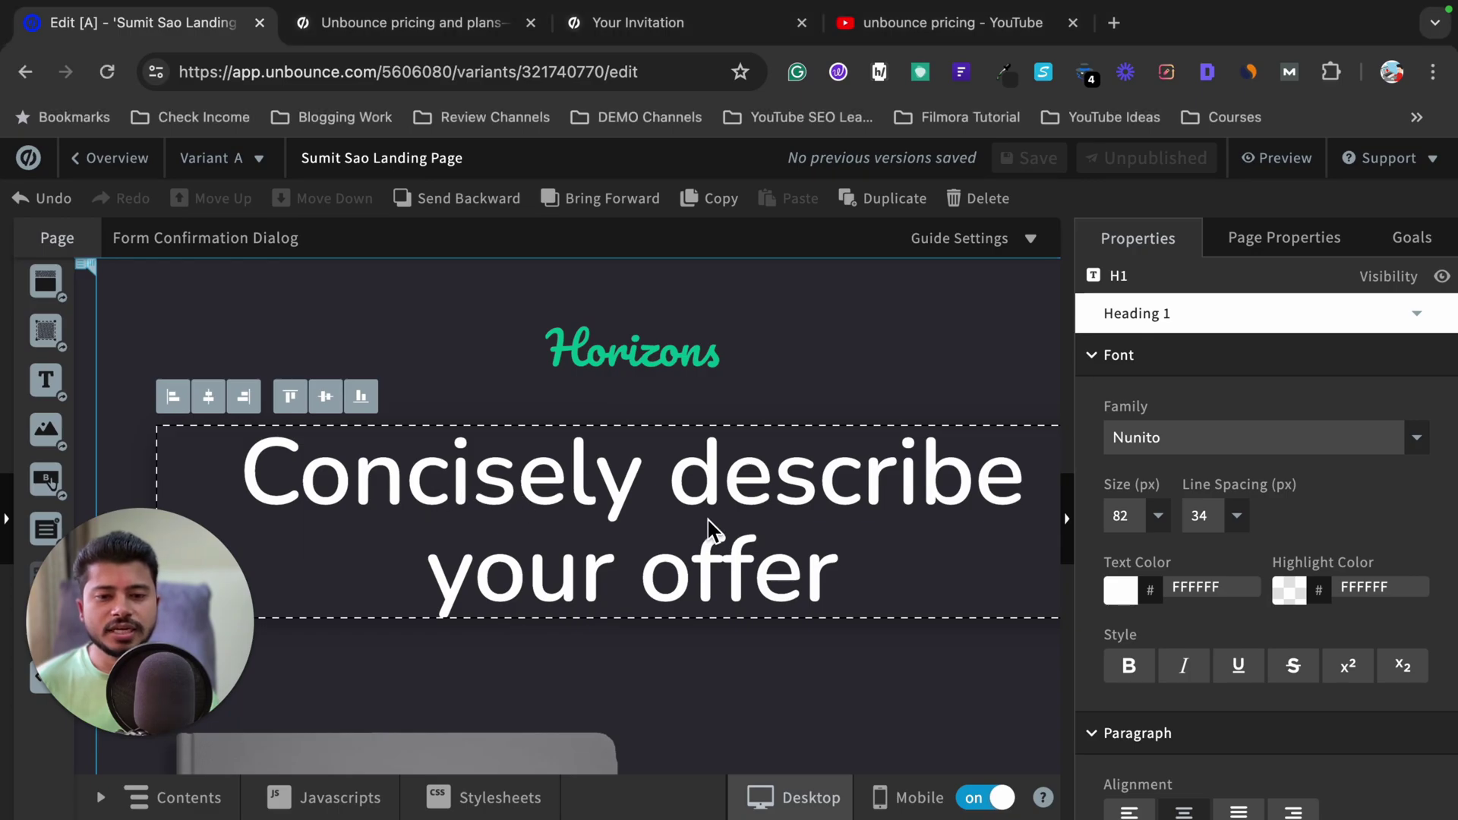
scroll(1220, 653, down, 10)
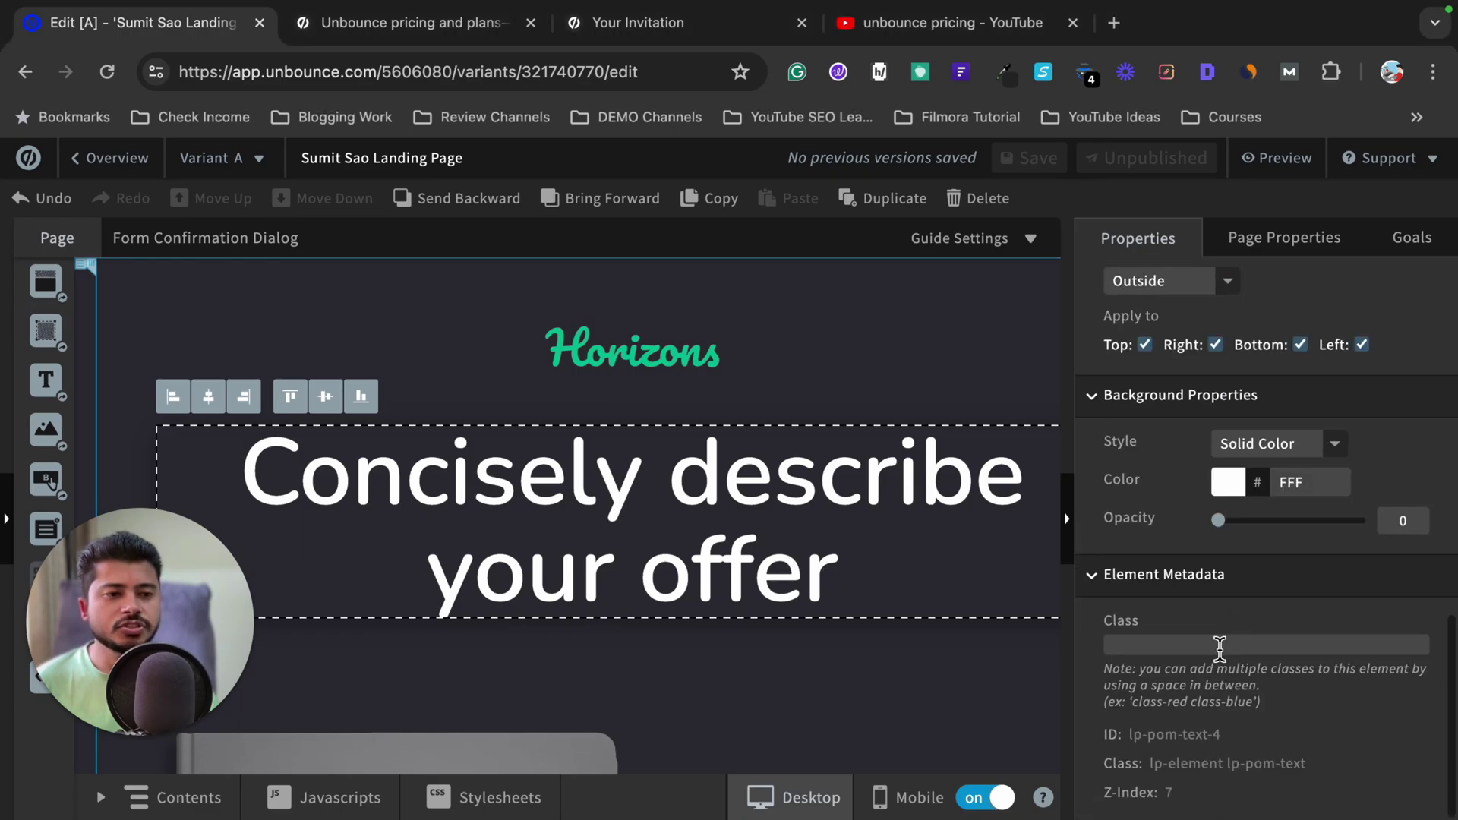
click(576, 574)
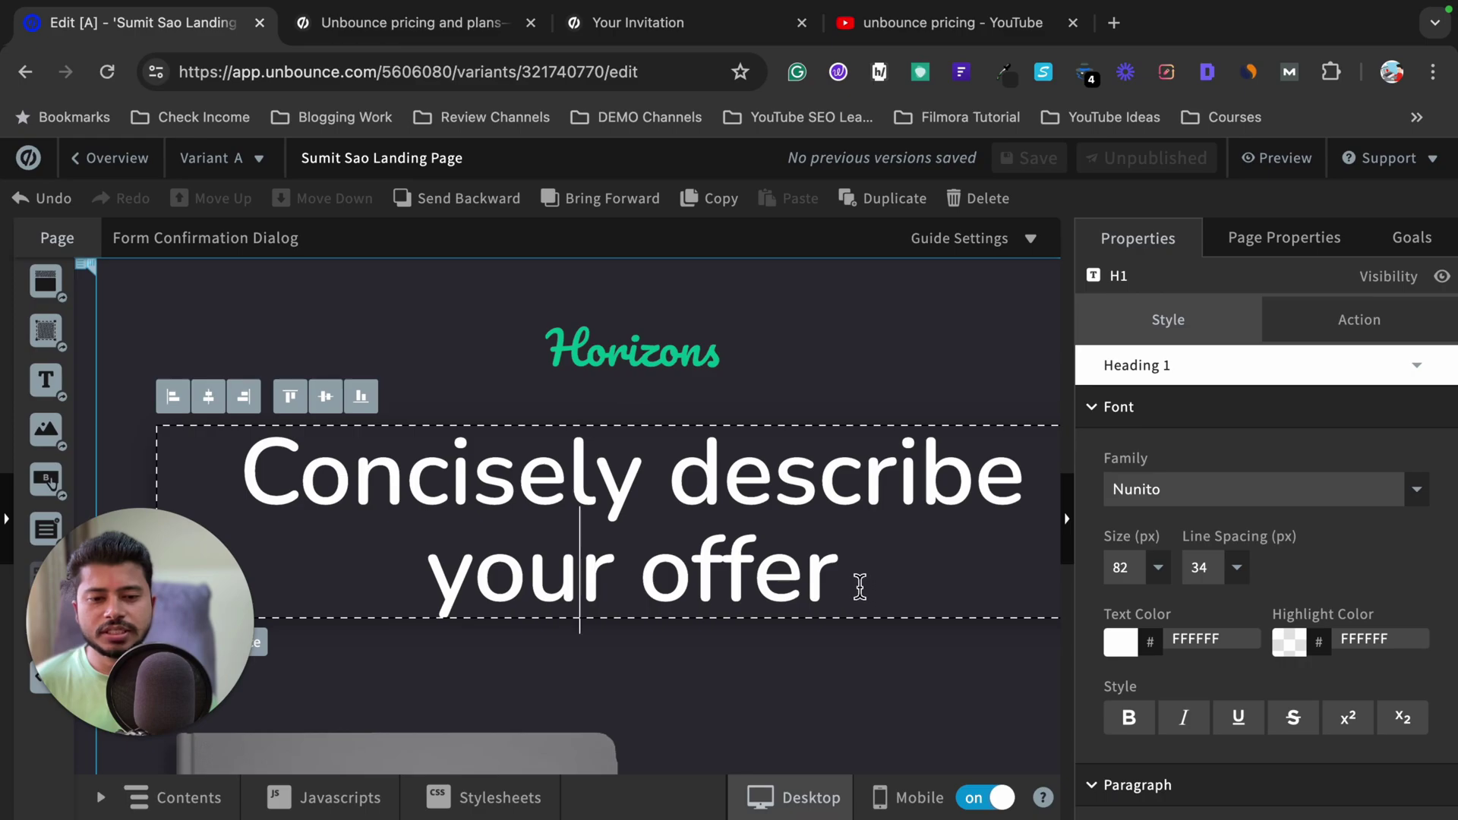
Step: Change the headline text to 'Download Free Ebook' and reselect the H1 element
drag(859, 585, 262, 497)
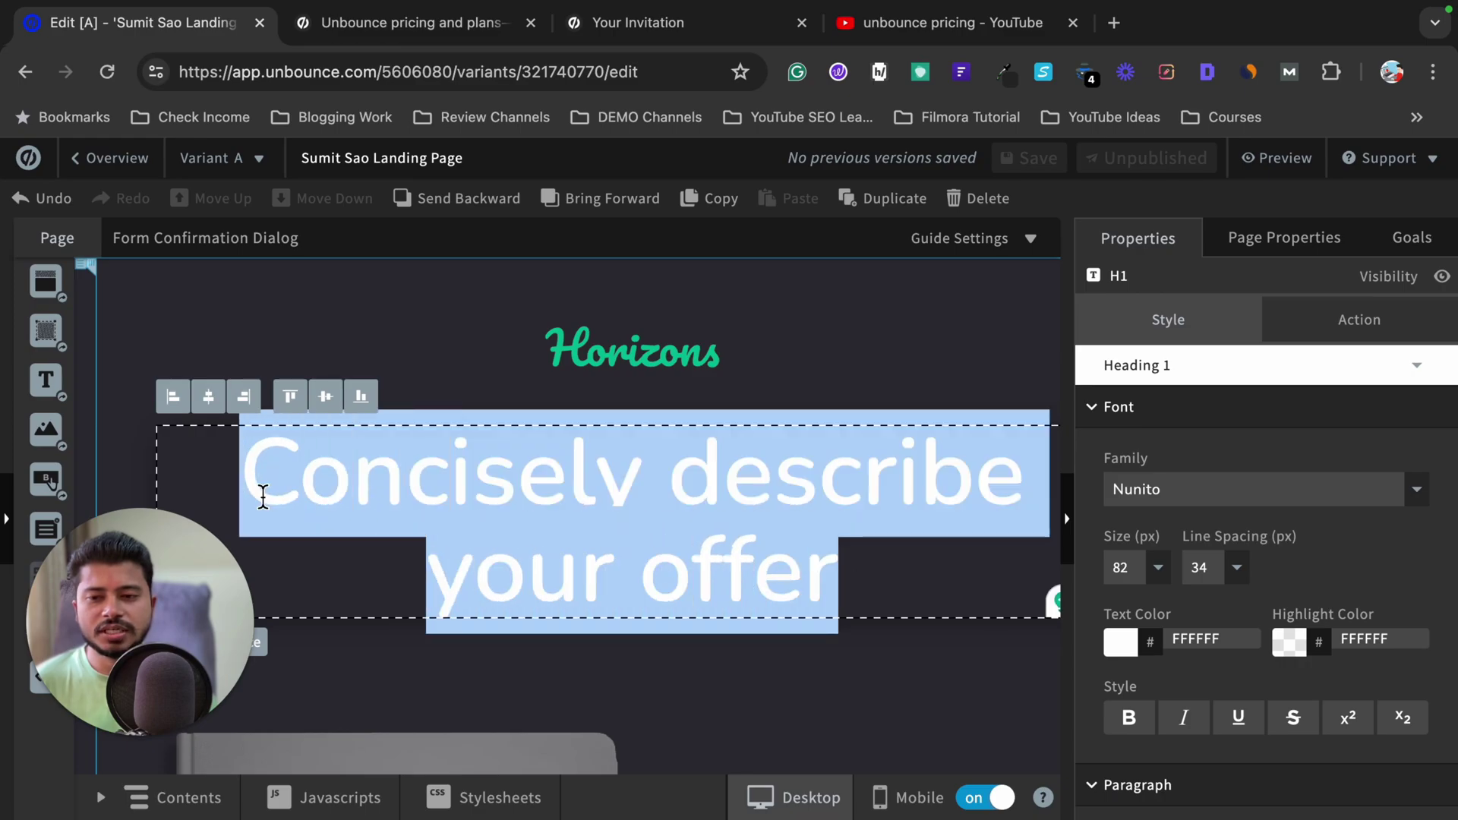
key(BackSpace)
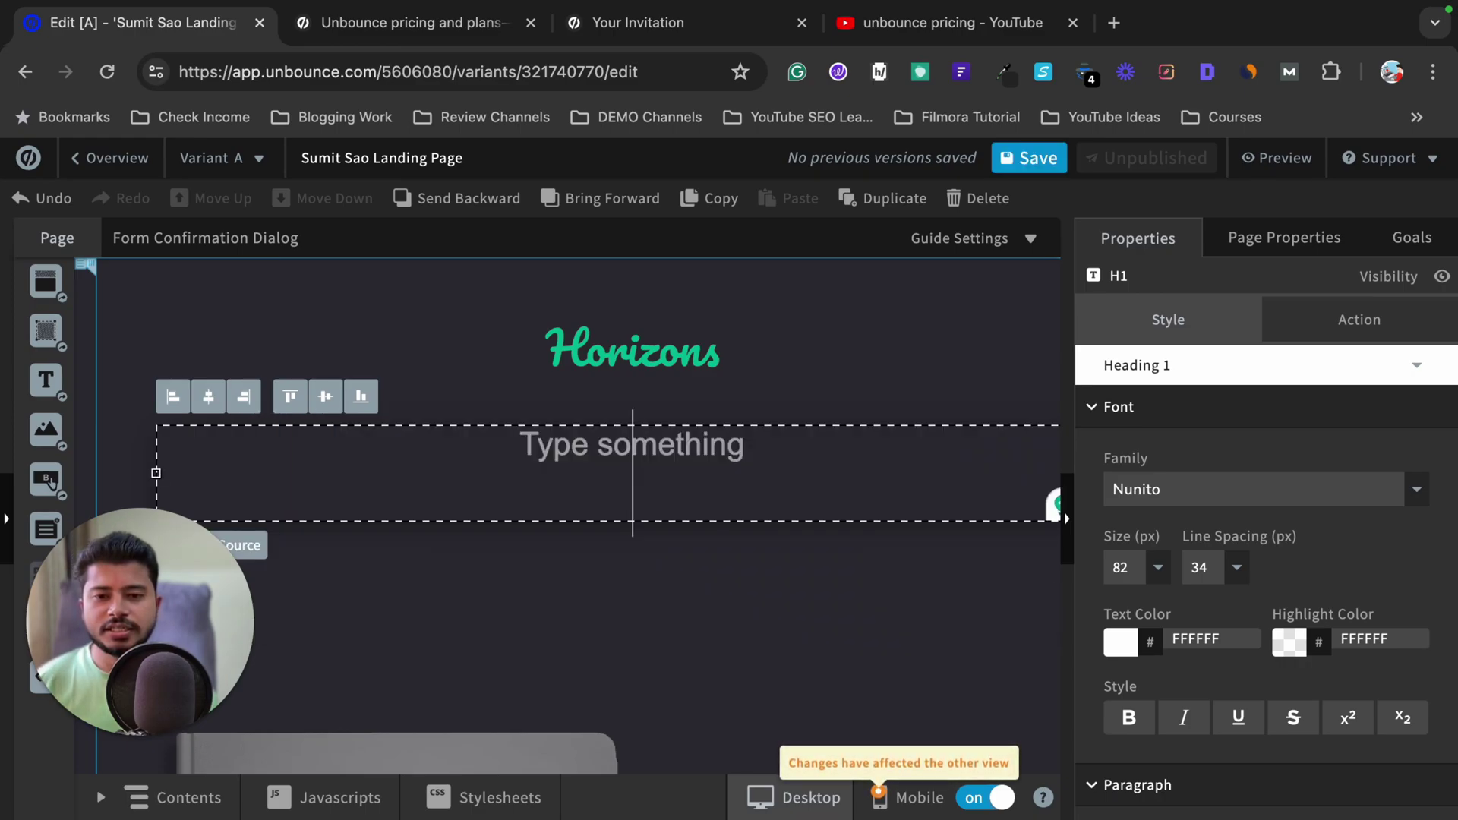
text(T)
key(BackSpace)
text(Download )
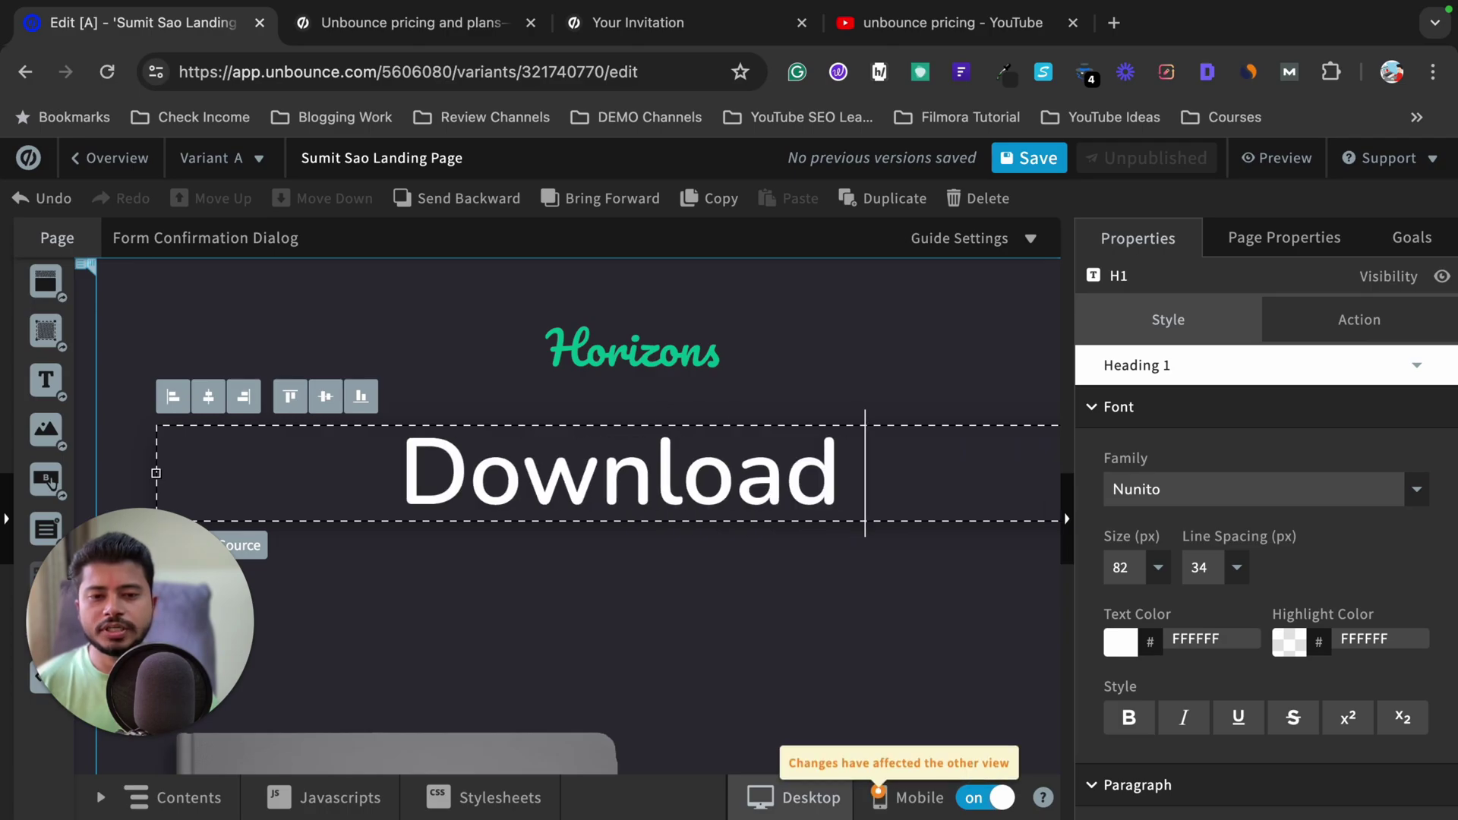
text(Free Ebook)
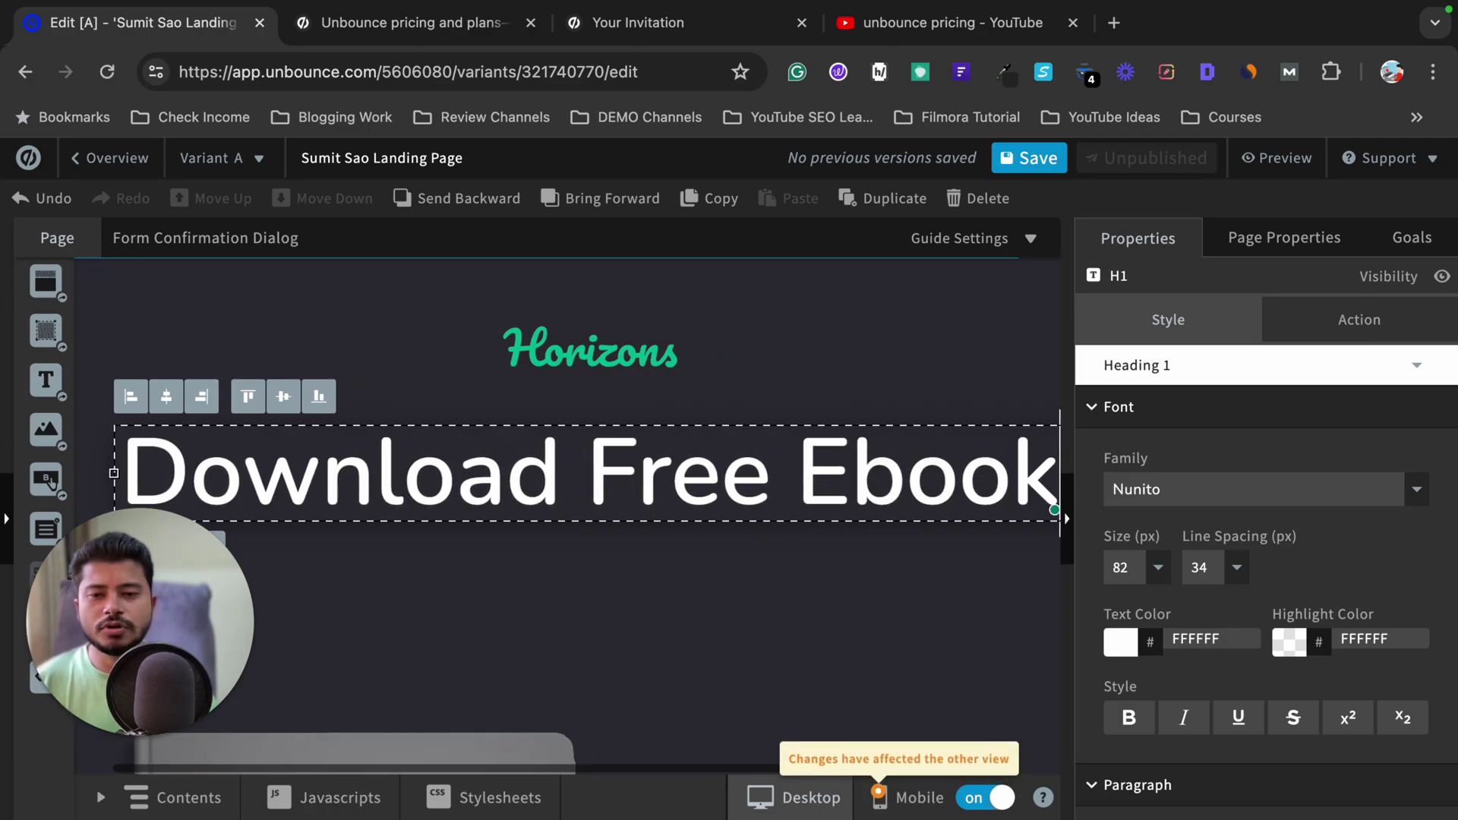
click(588, 479)
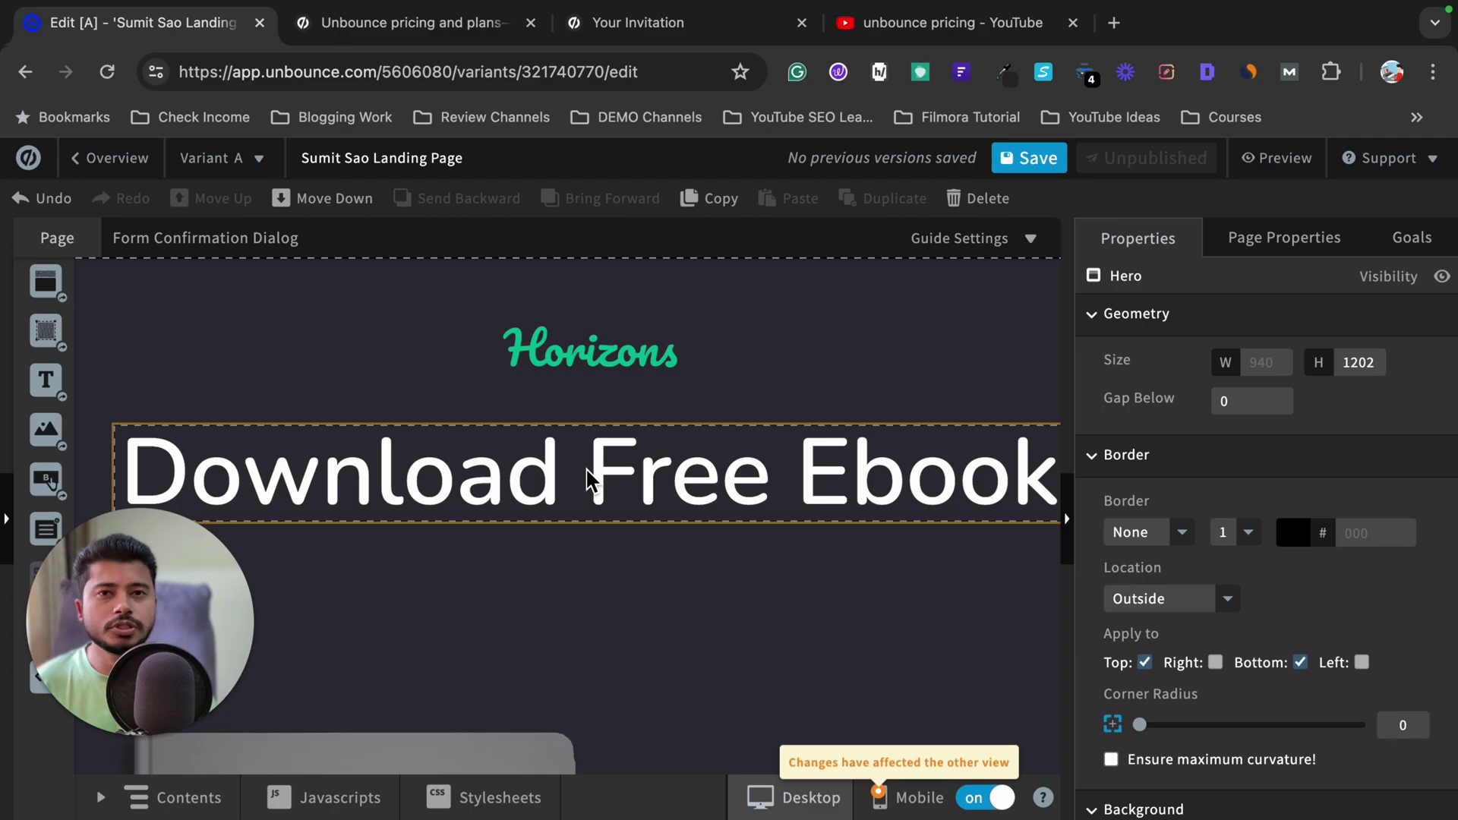
click(662, 492)
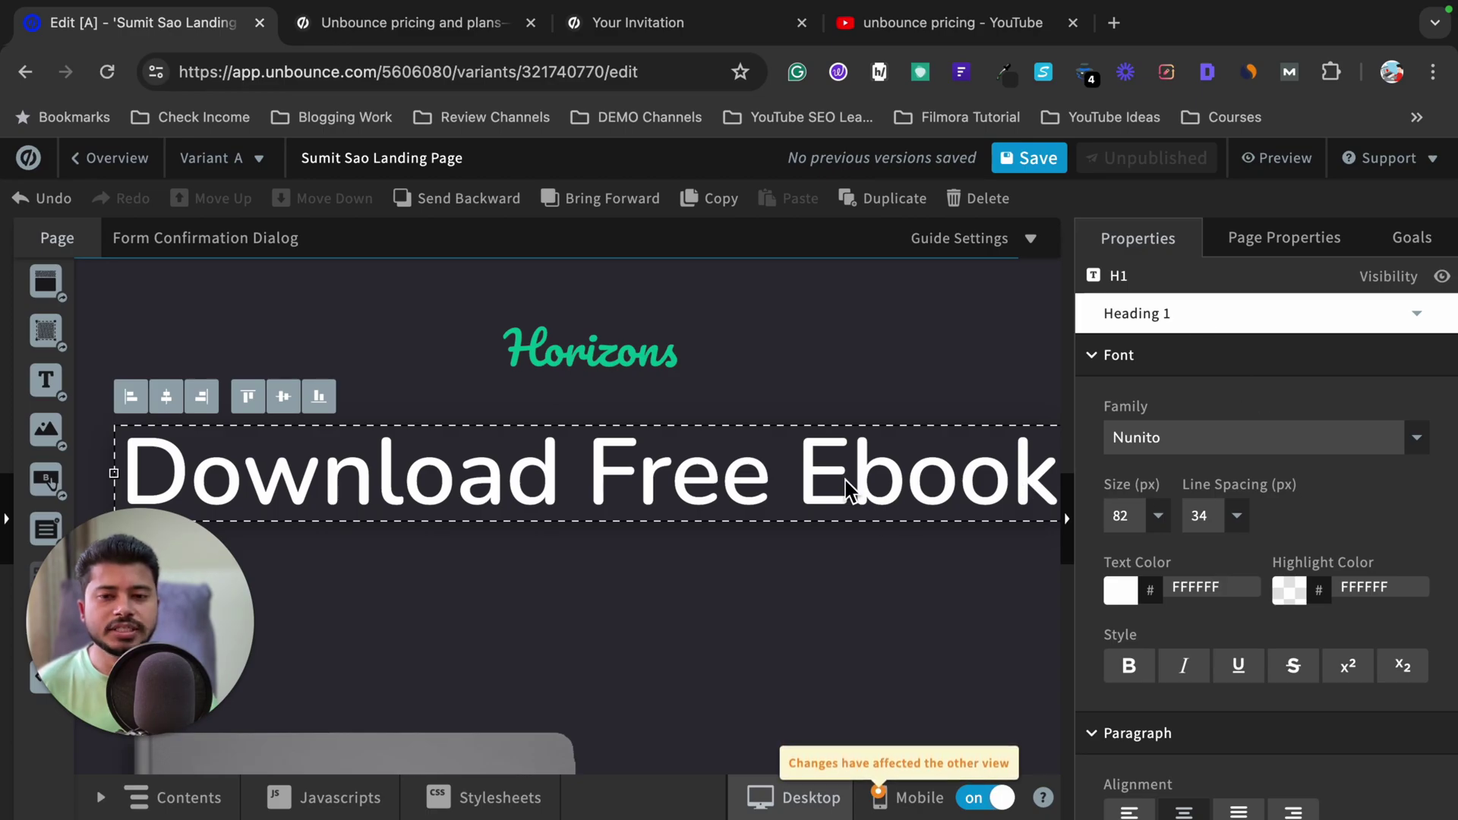
Step: Format the 'Download Free Ebook' headline as Heading 1, Nunito Bold, 72 px
click(1189, 326)
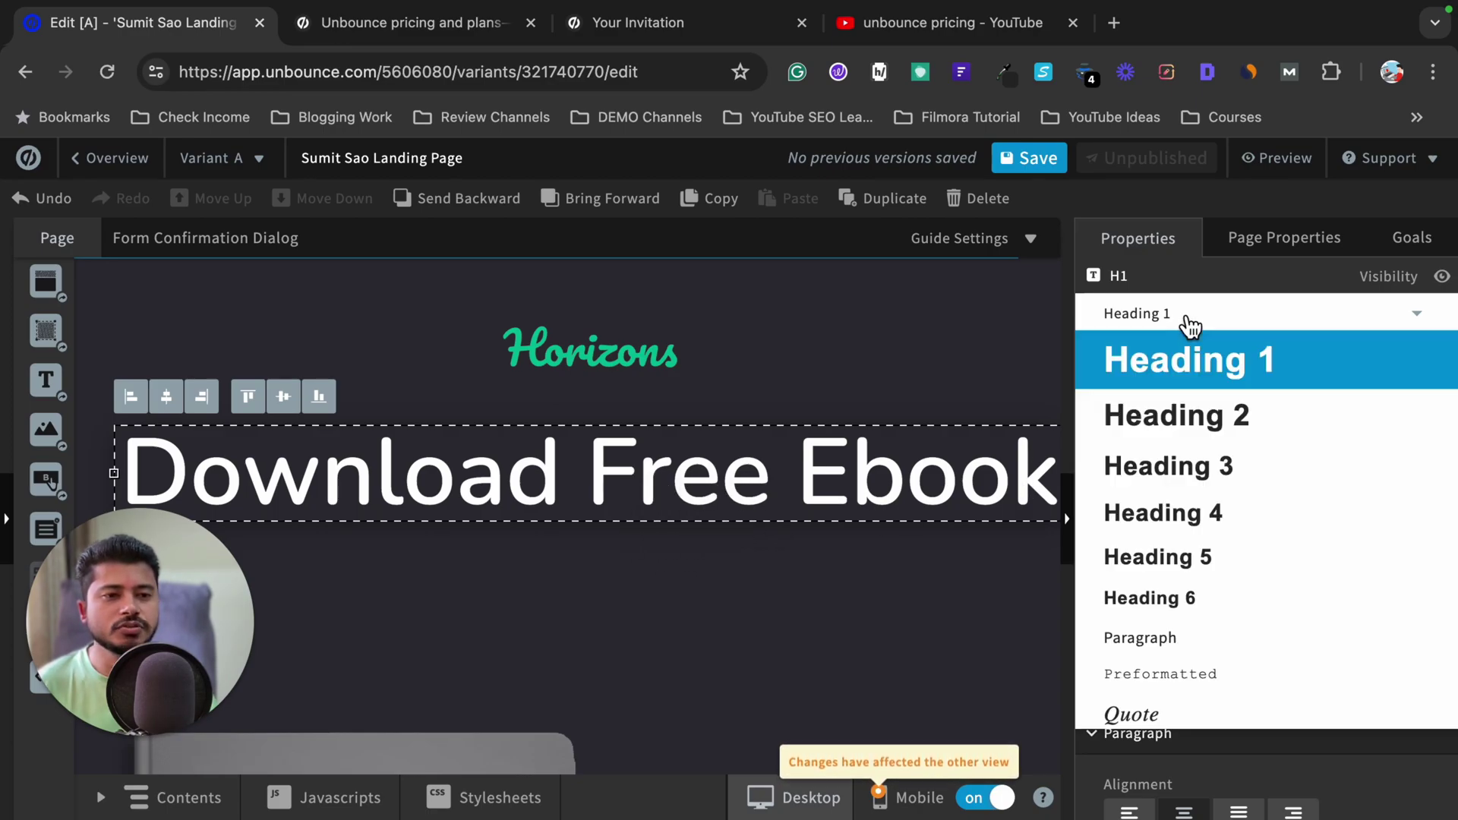
click(1200, 429)
click(1182, 319)
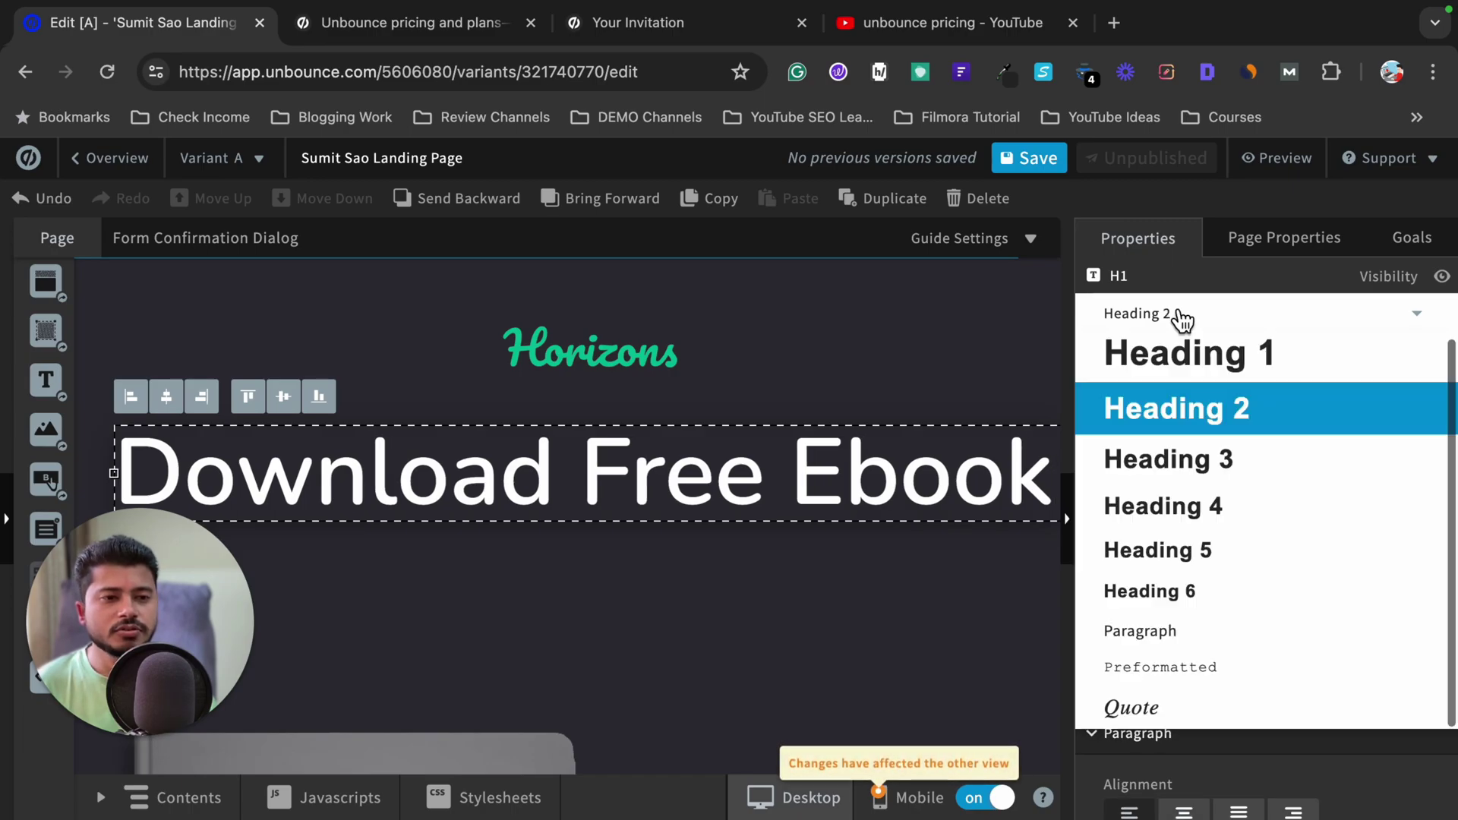
click(1179, 363)
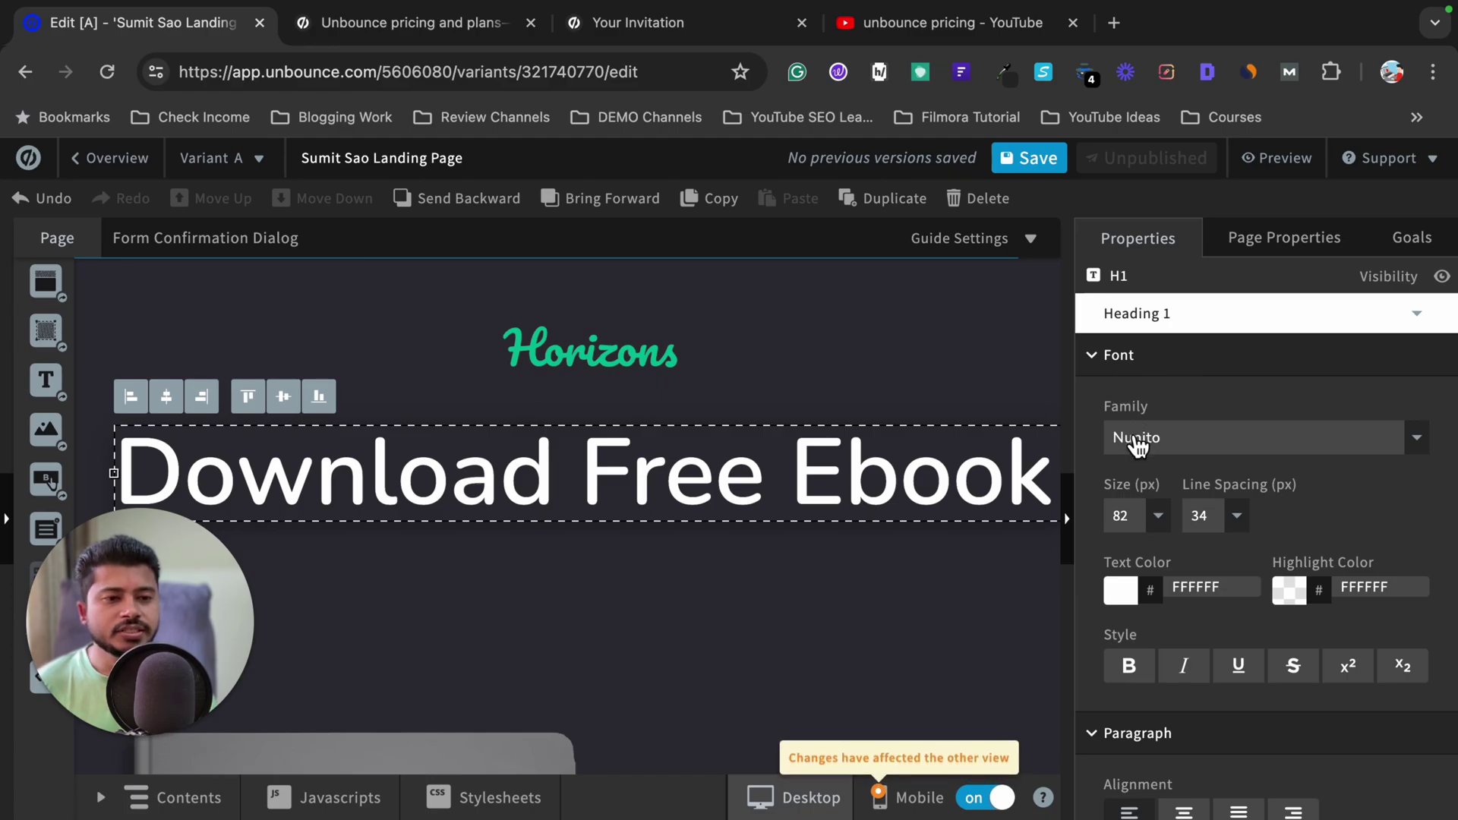
click(1207, 447)
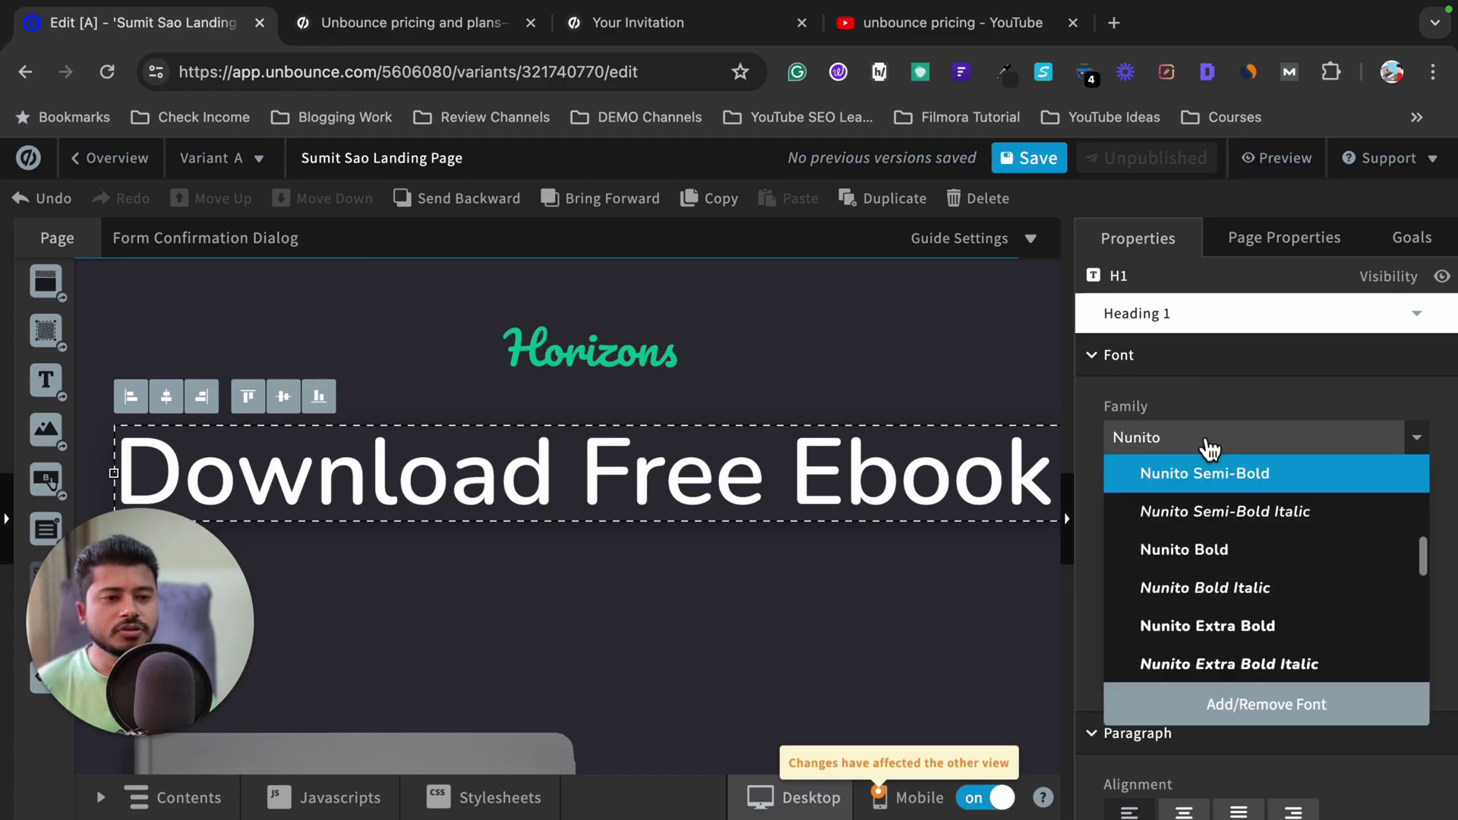
click(1211, 564)
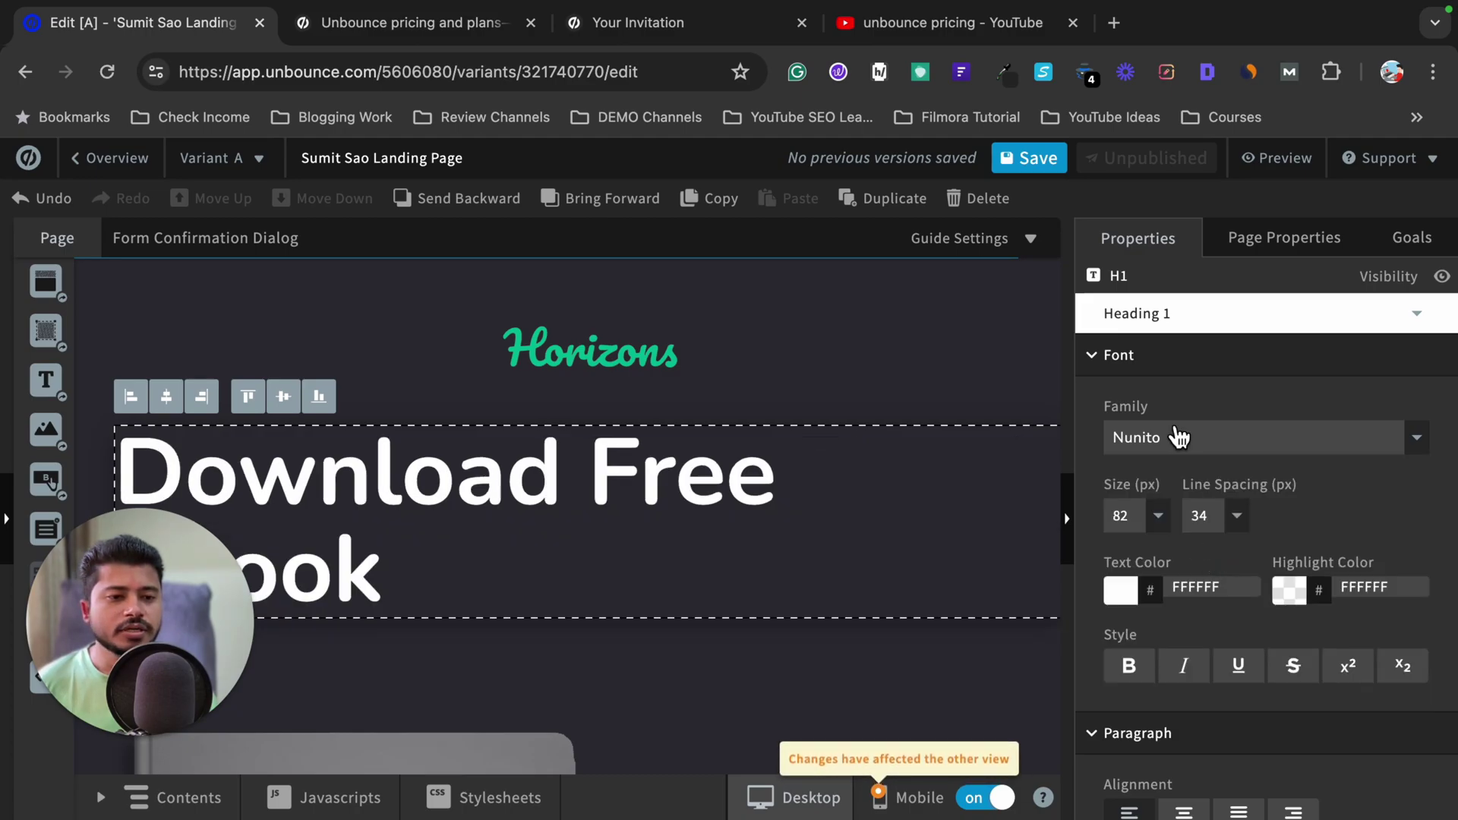
click(1158, 516)
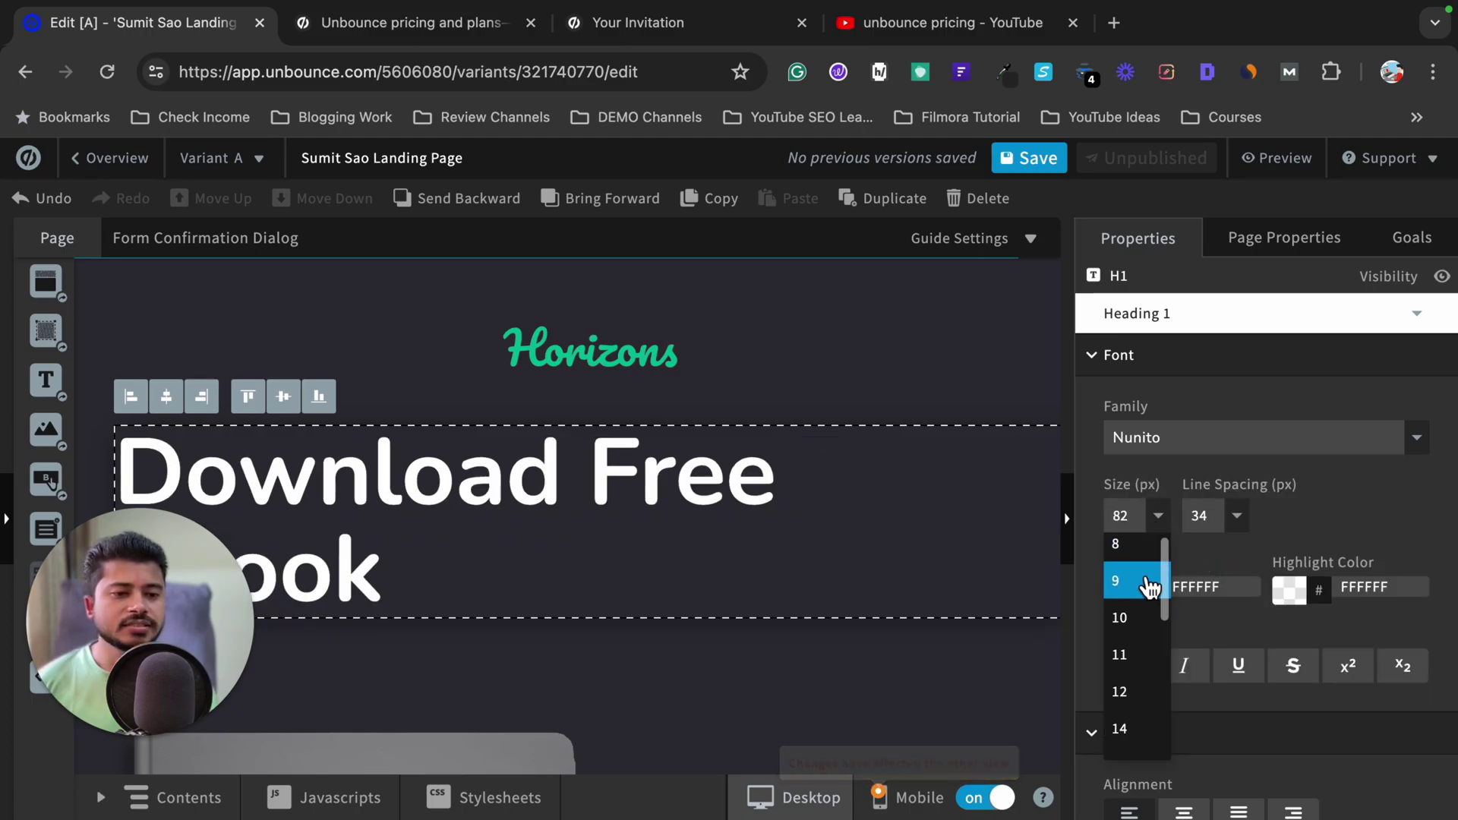
scroll(1124, 600, down, 3)
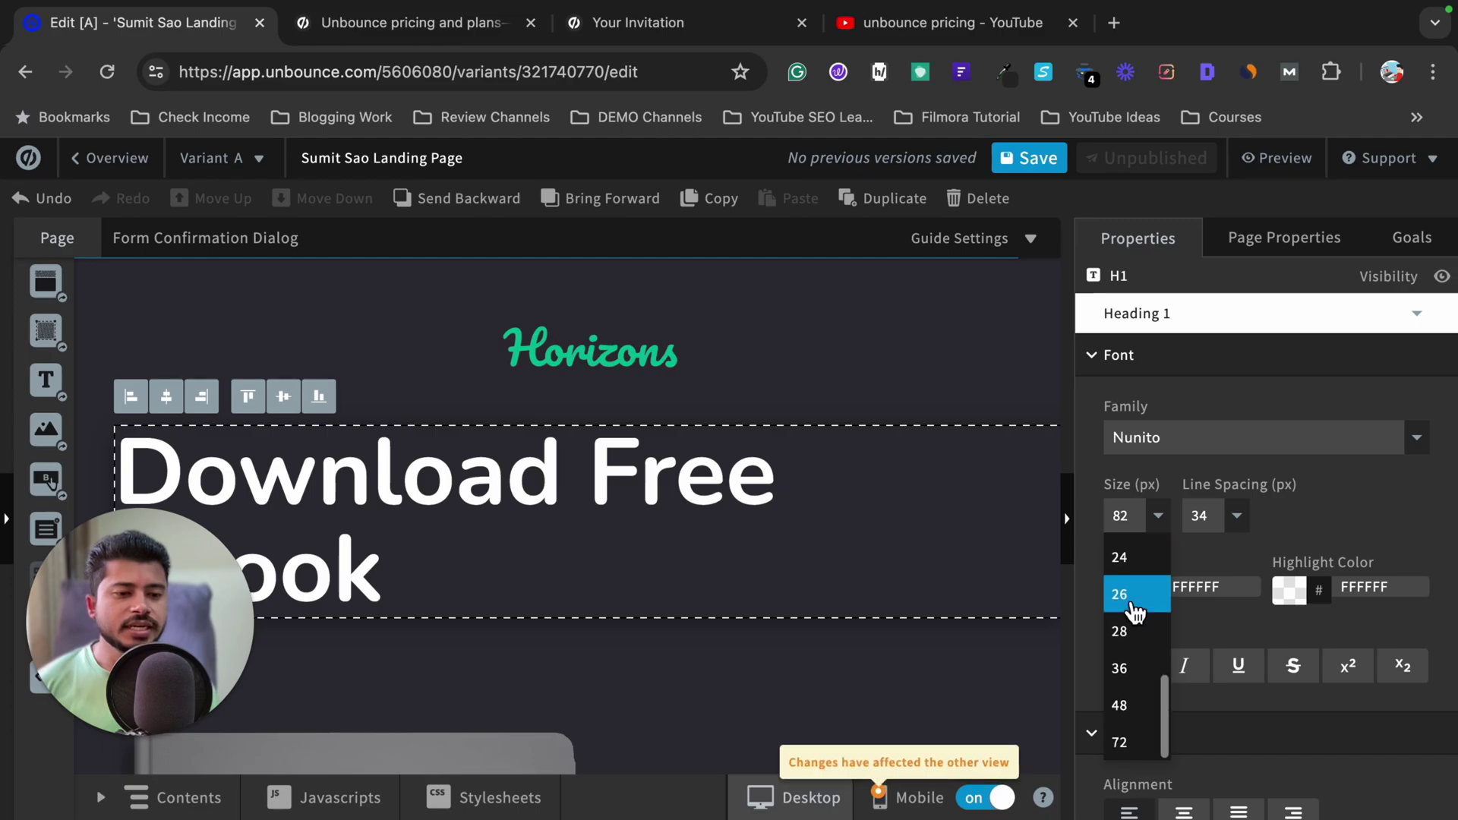
click(1132, 742)
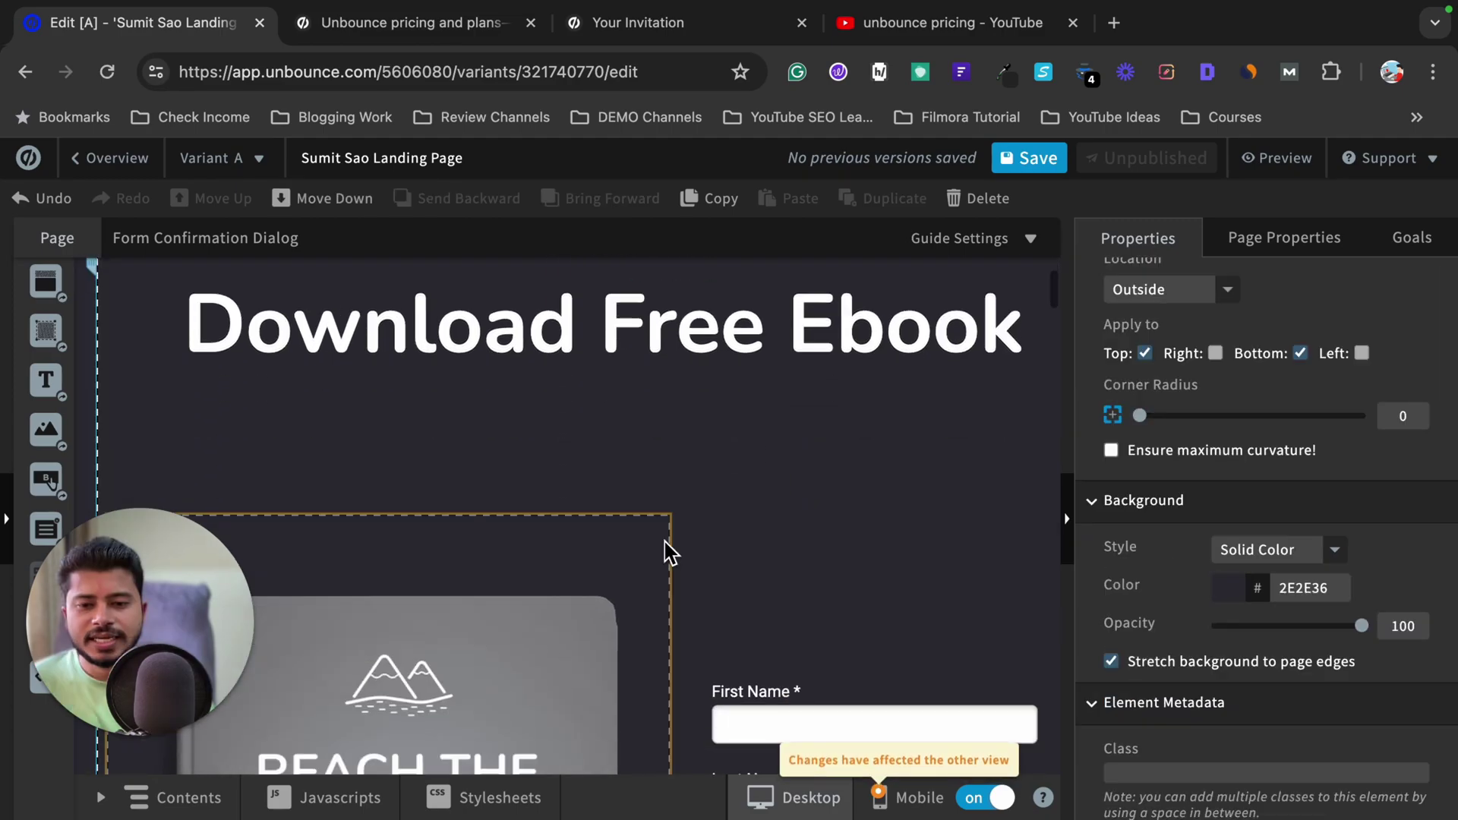
scroll(653, 551, down, 5)
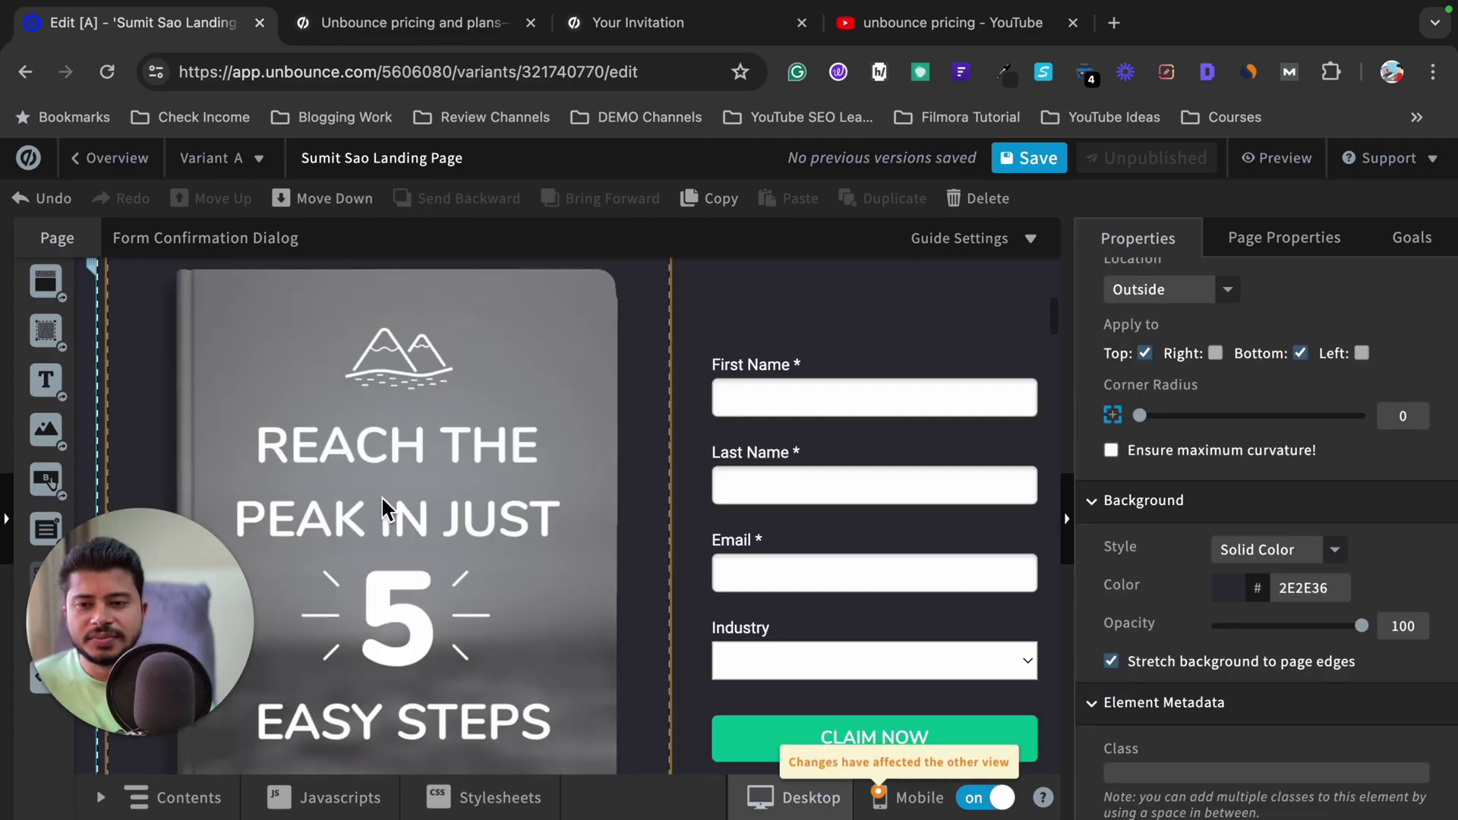
Step: Replace the ebook cover image with portrait photo img-0058.jpeg, scaled to fit
click(479, 465)
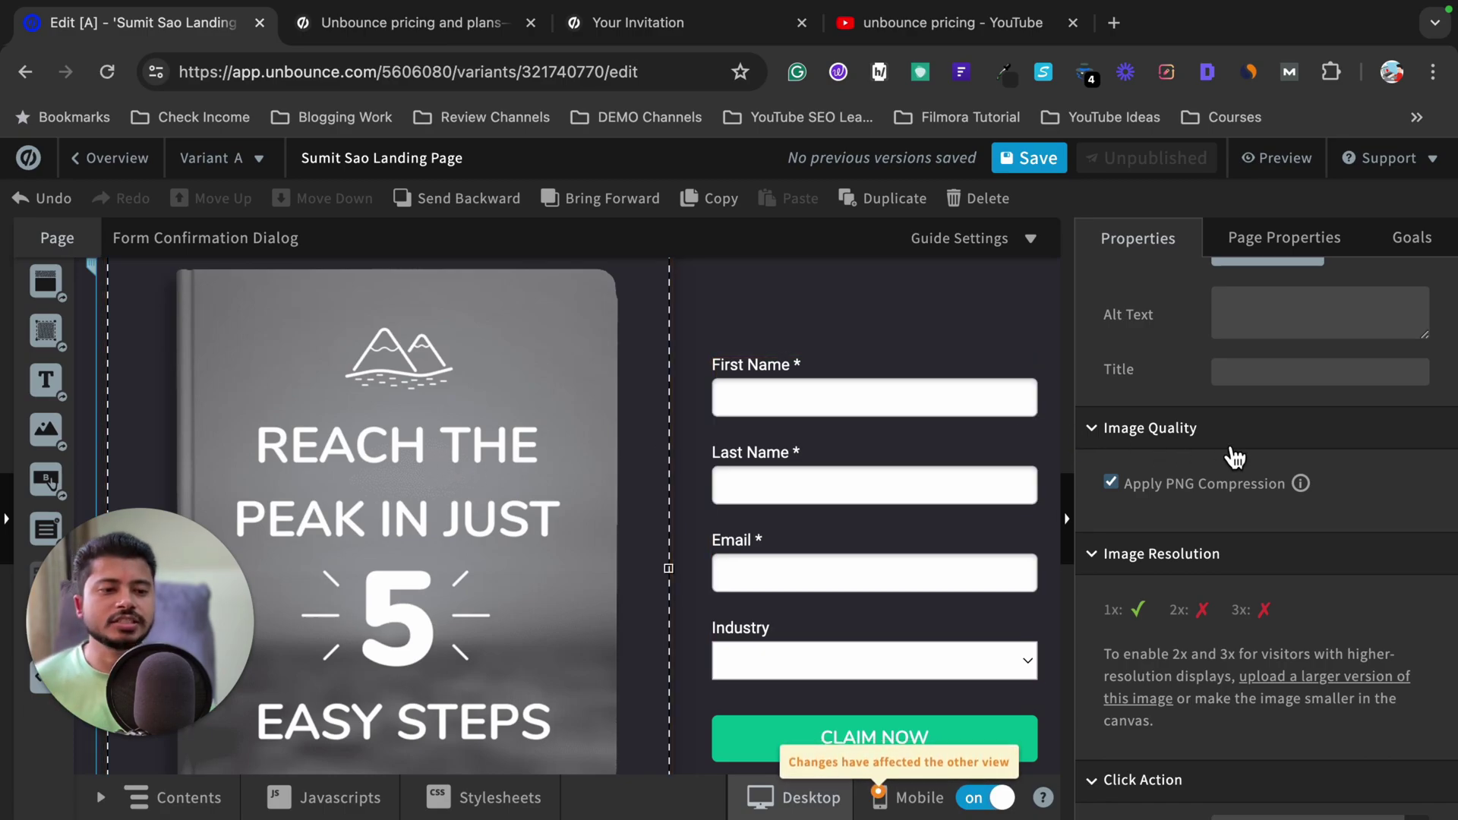
scroll(1221, 459, up, 4)
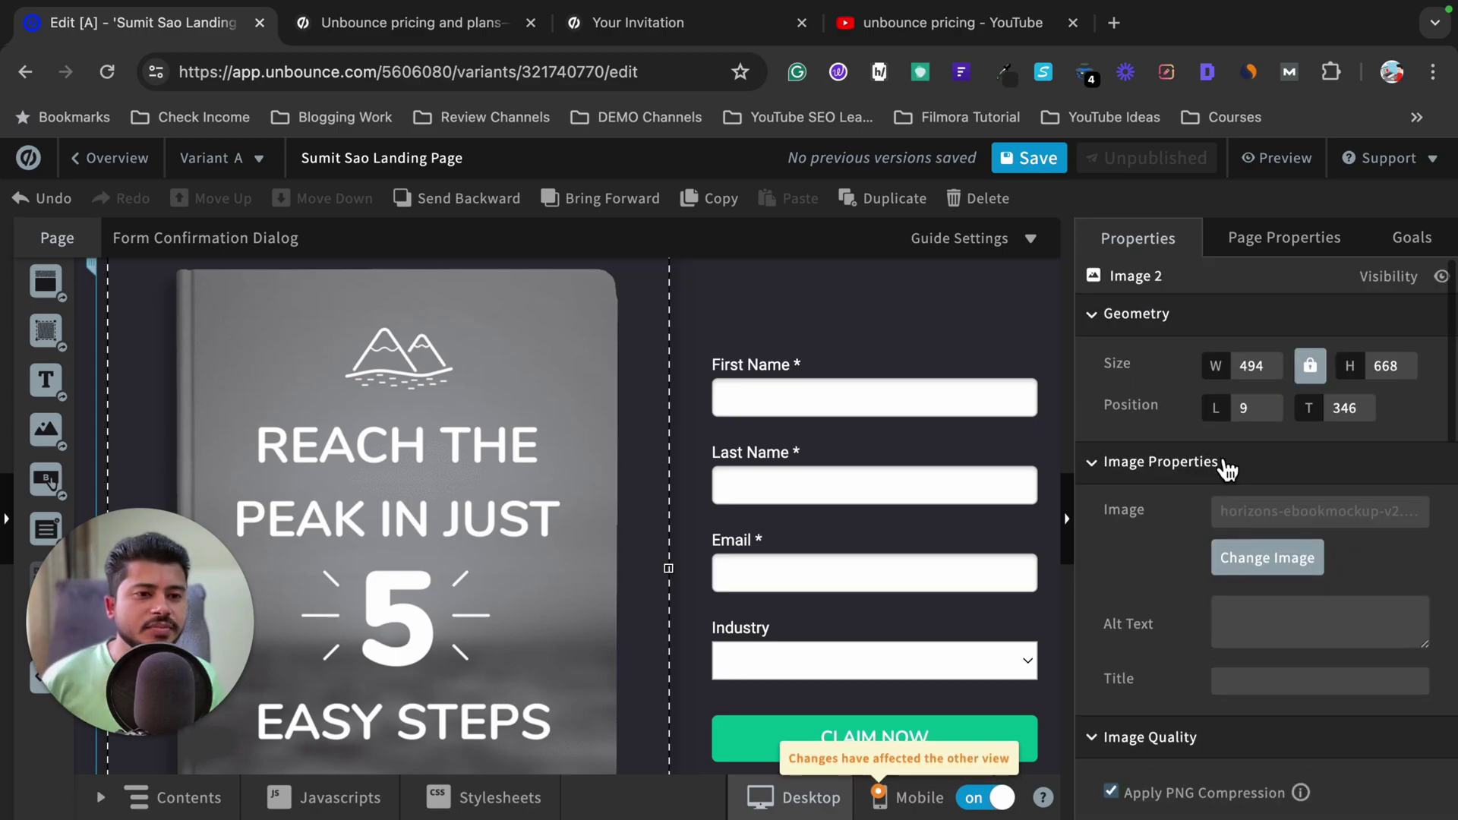
click(1258, 570)
click(293, 495)
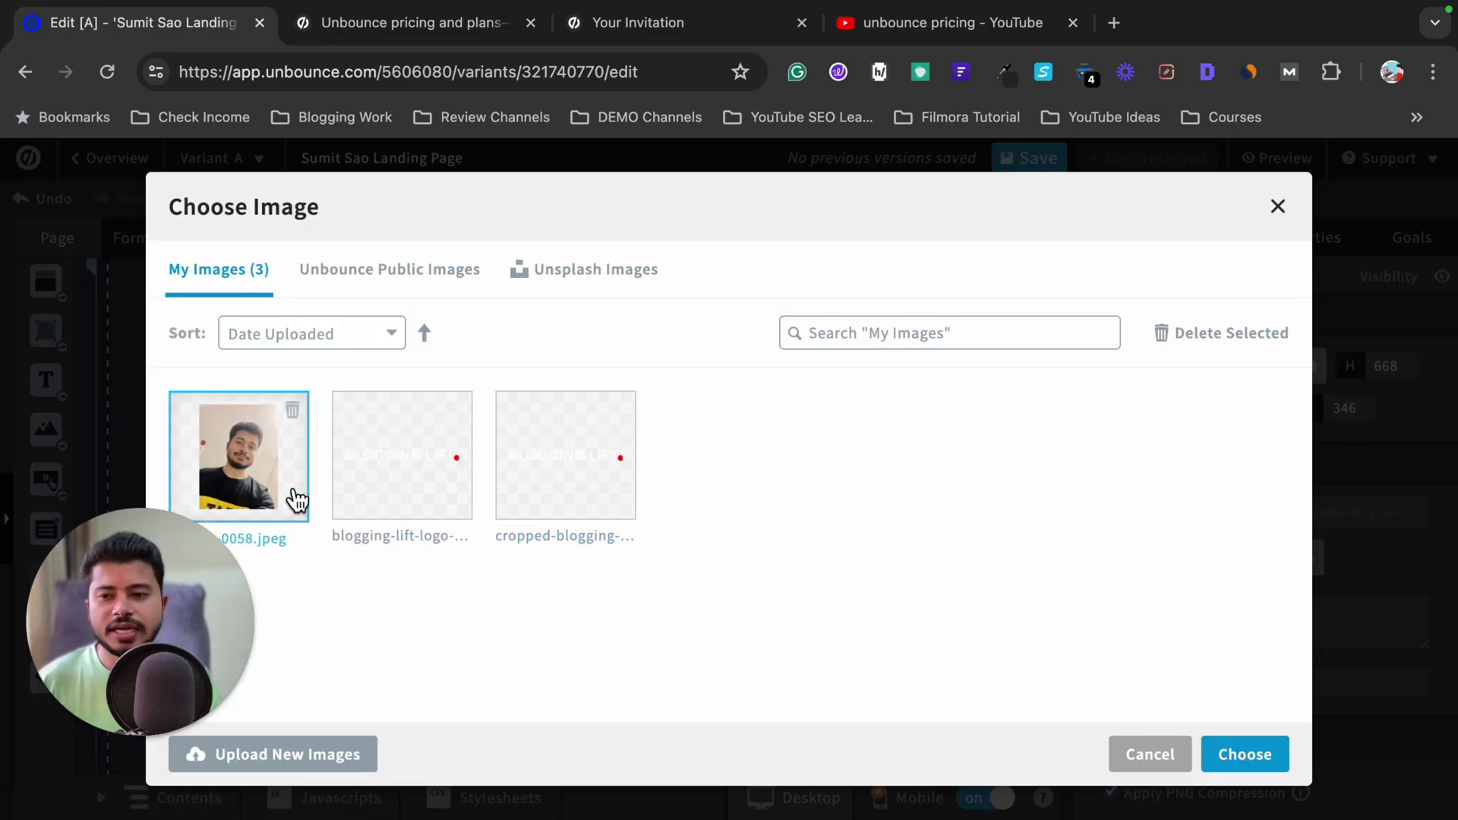
click(1275, 773)
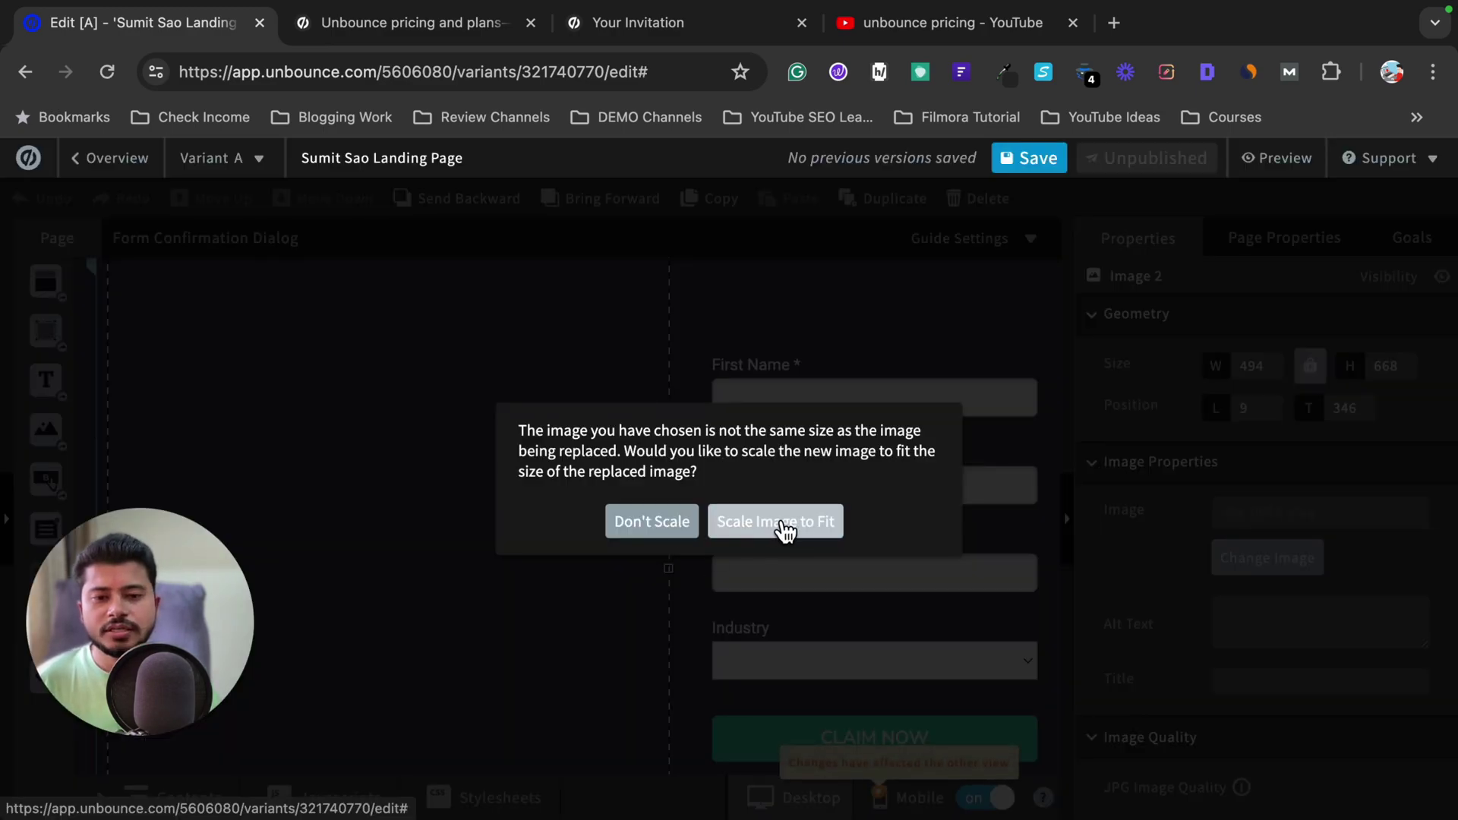
click(797, 532)
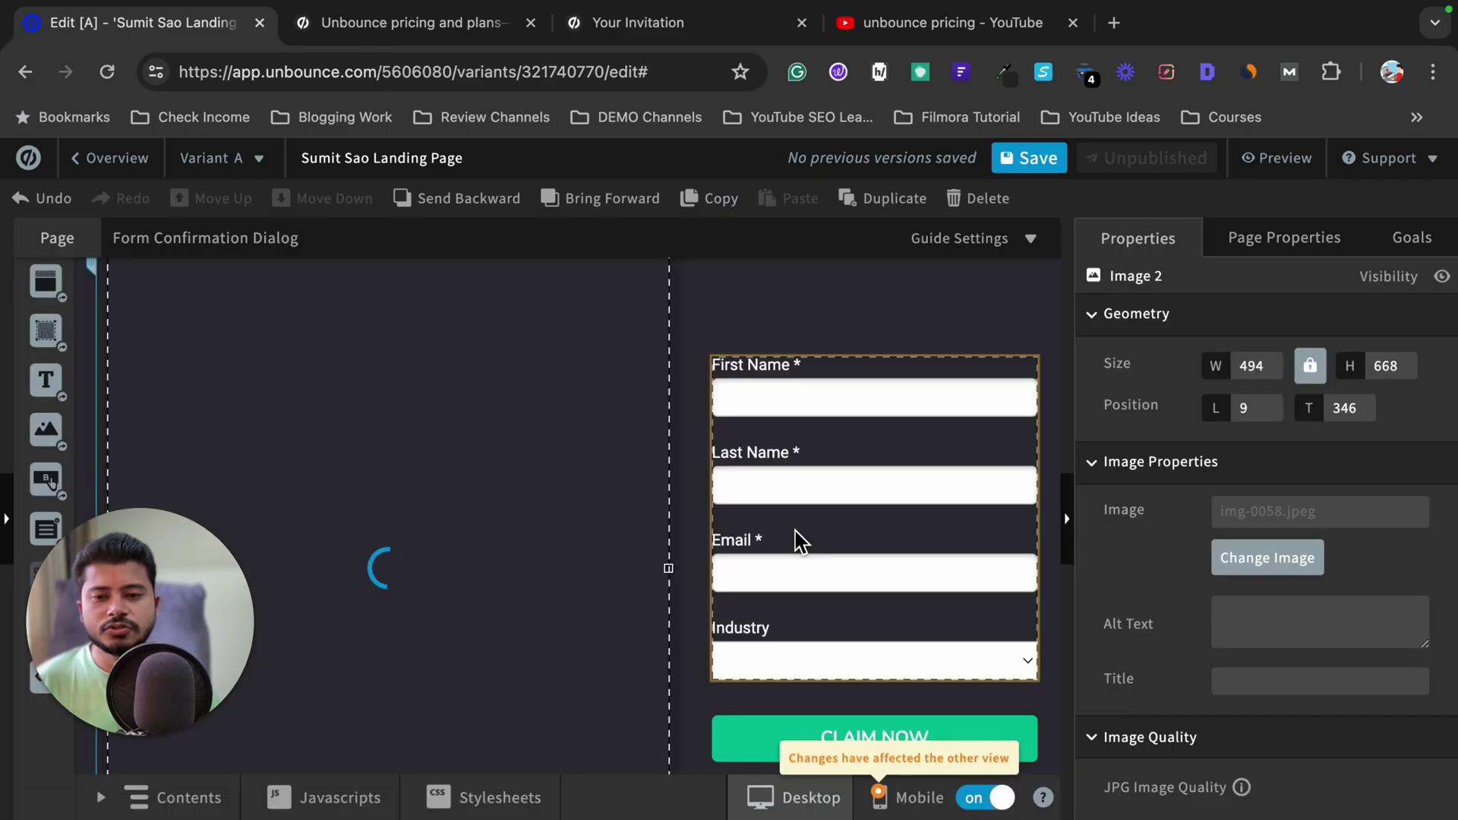
Step: Shrink the portrait photo to a smaller size
scroll(508, 486, up, 3)
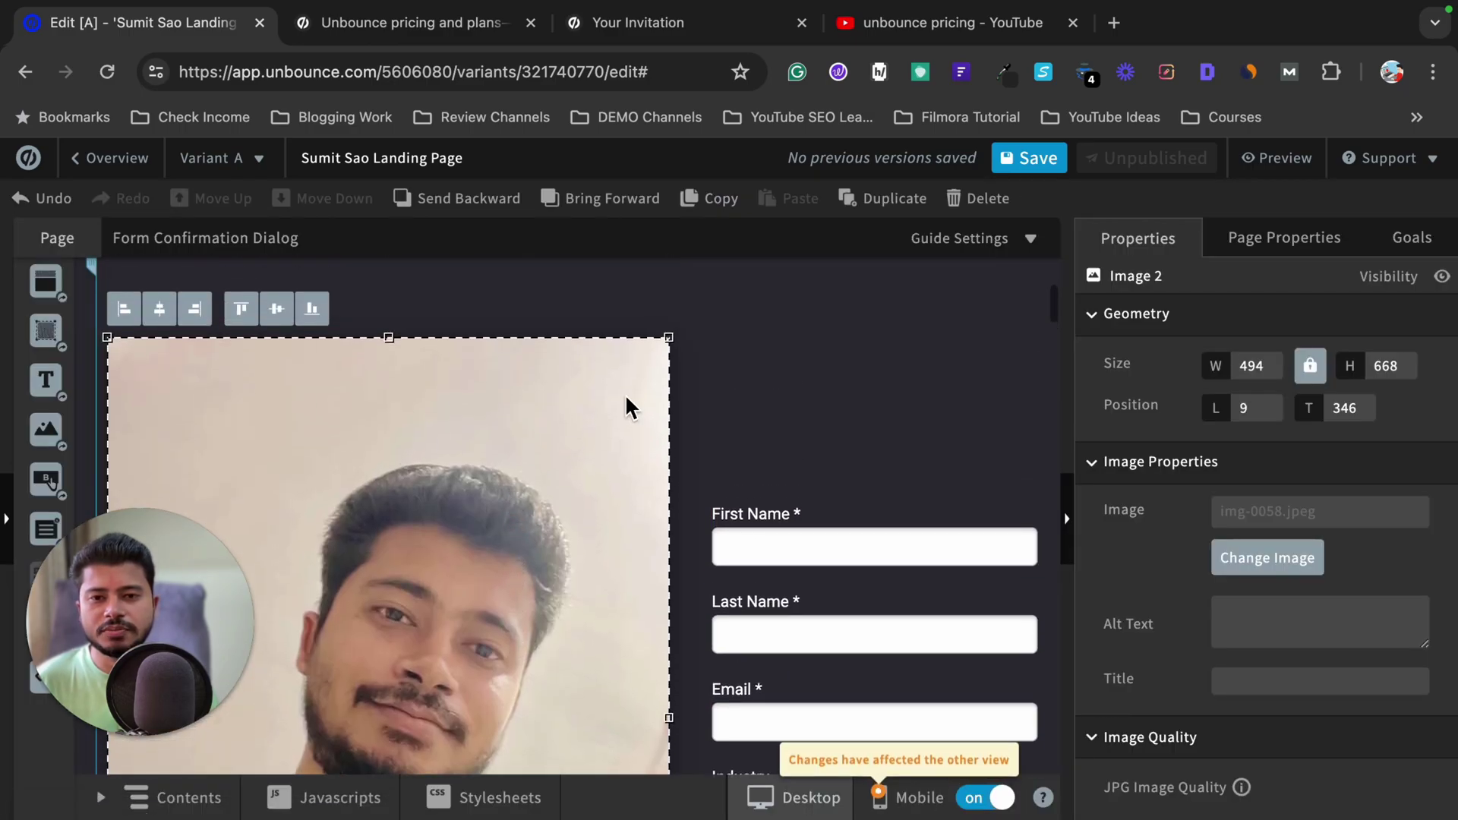
drag(671, 338, 685, 334)
scroll(854, 464, down, 2)
scroll(847, 466, down, 6)
scroll(849, 465, up, 10)
scroll(849, 465, down, 3)
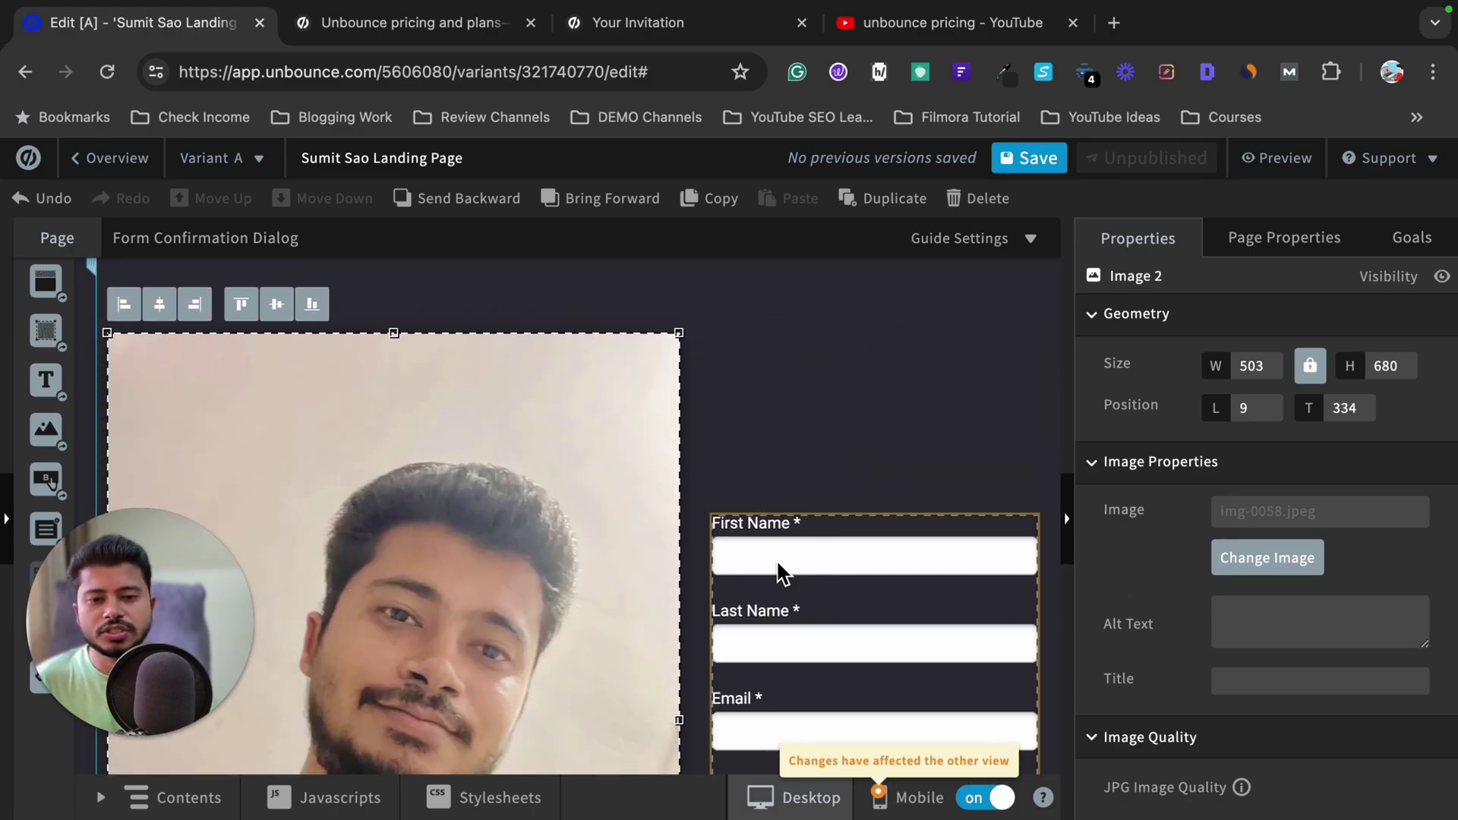
scroll(760, 532, down, 3)
scroll(863, 453, up, 1)
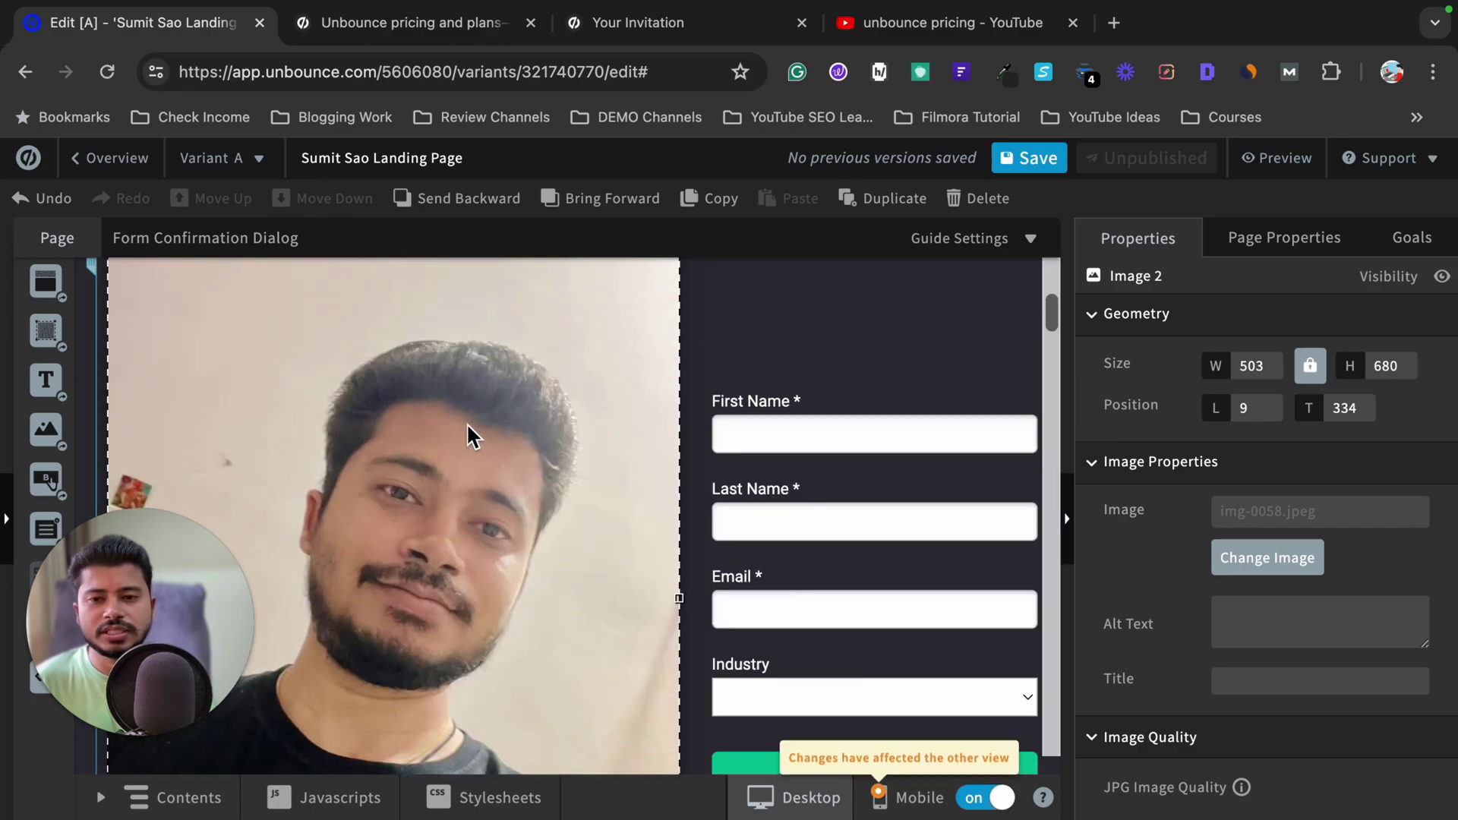
scroll(466, 422, up, 1)
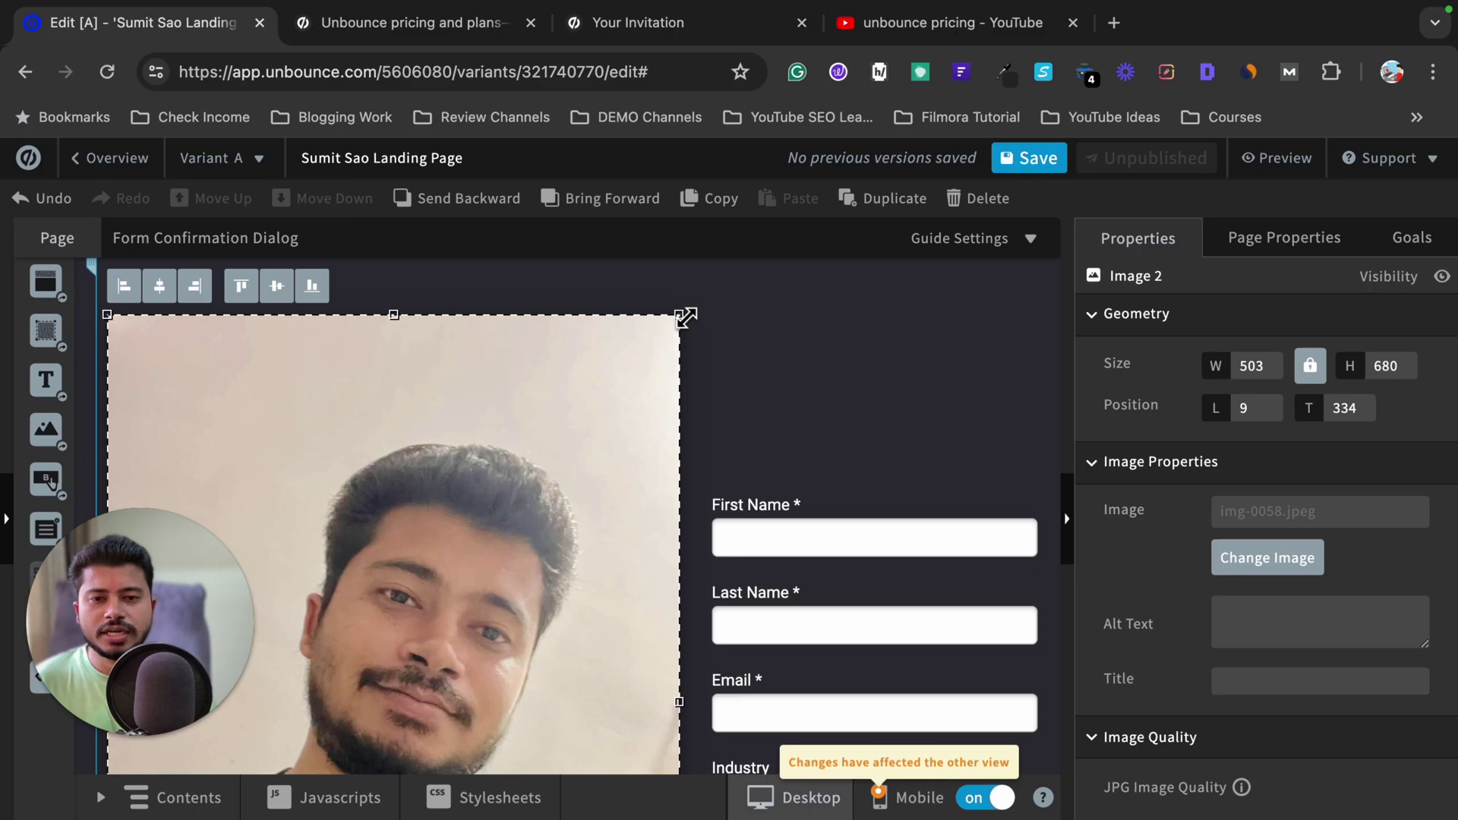
drag(680, 316, 423, 664)
Step: Place the photo on the left and shift the signup form left beside it
scroll(583, 553, down, 3)
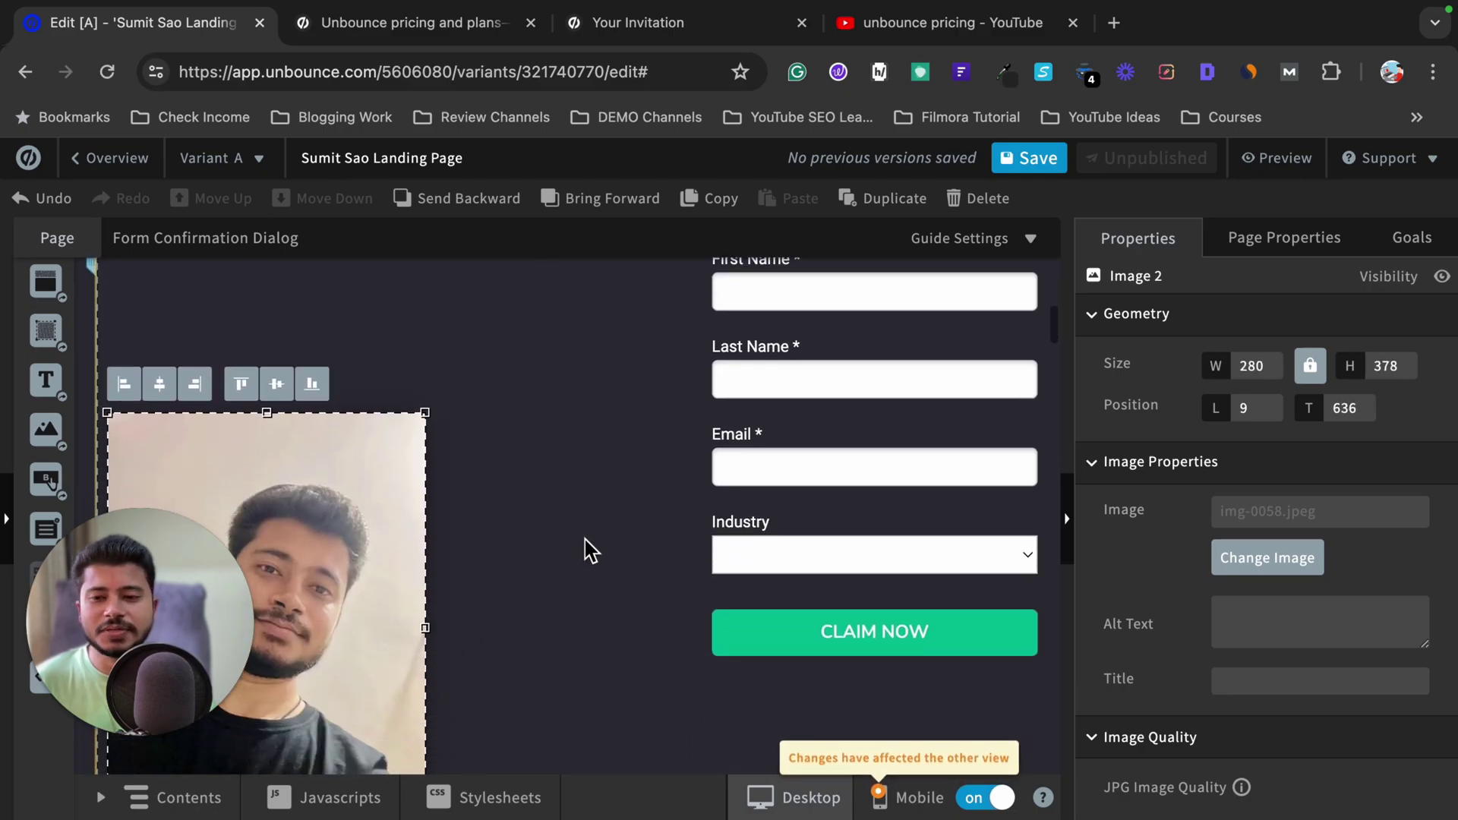
drag(376, 532, 519, 403)
scroll(662, 382, up, 2)
scroll(662, 382, down, 1)
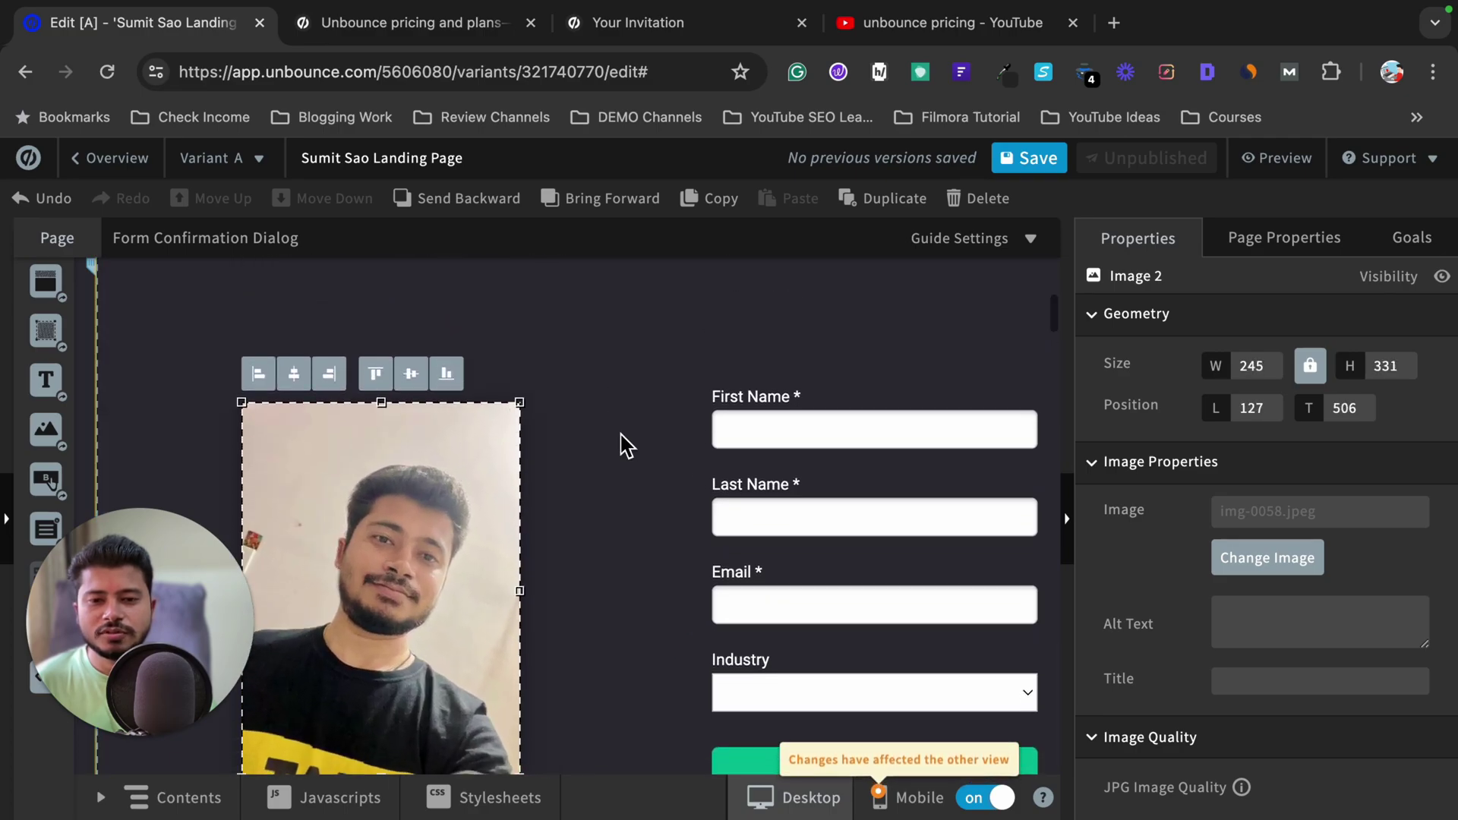
scroll(621, 443, down, 3)
scroll(618, 443, up, 1)
drag(390, 450, 415, 449)
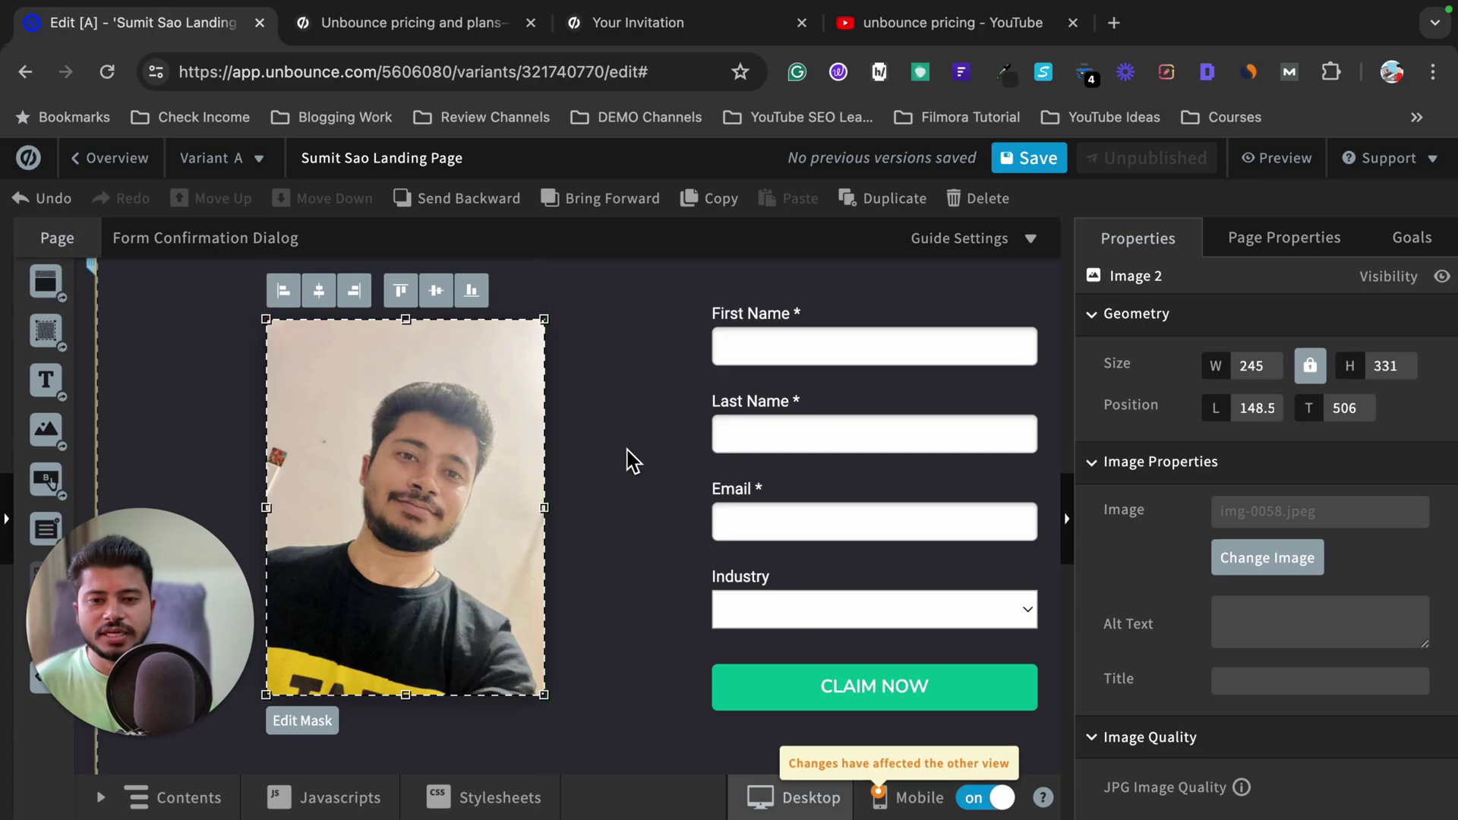
drag(818, 408, 752, 404)
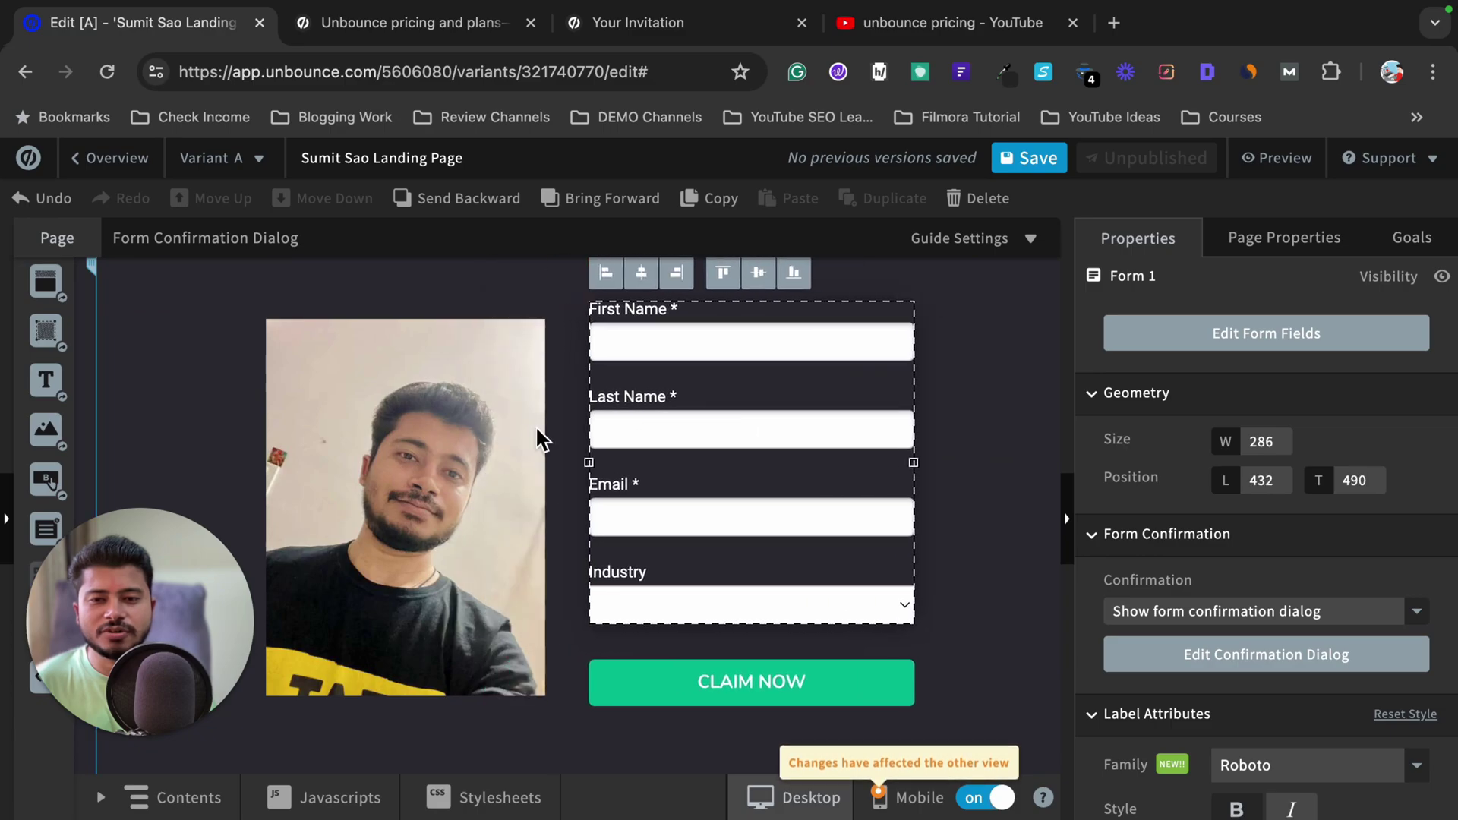
Step: Resize the portrait photo to 262×355 and reposition it beside the form
drag(443, 439, 422, 417)
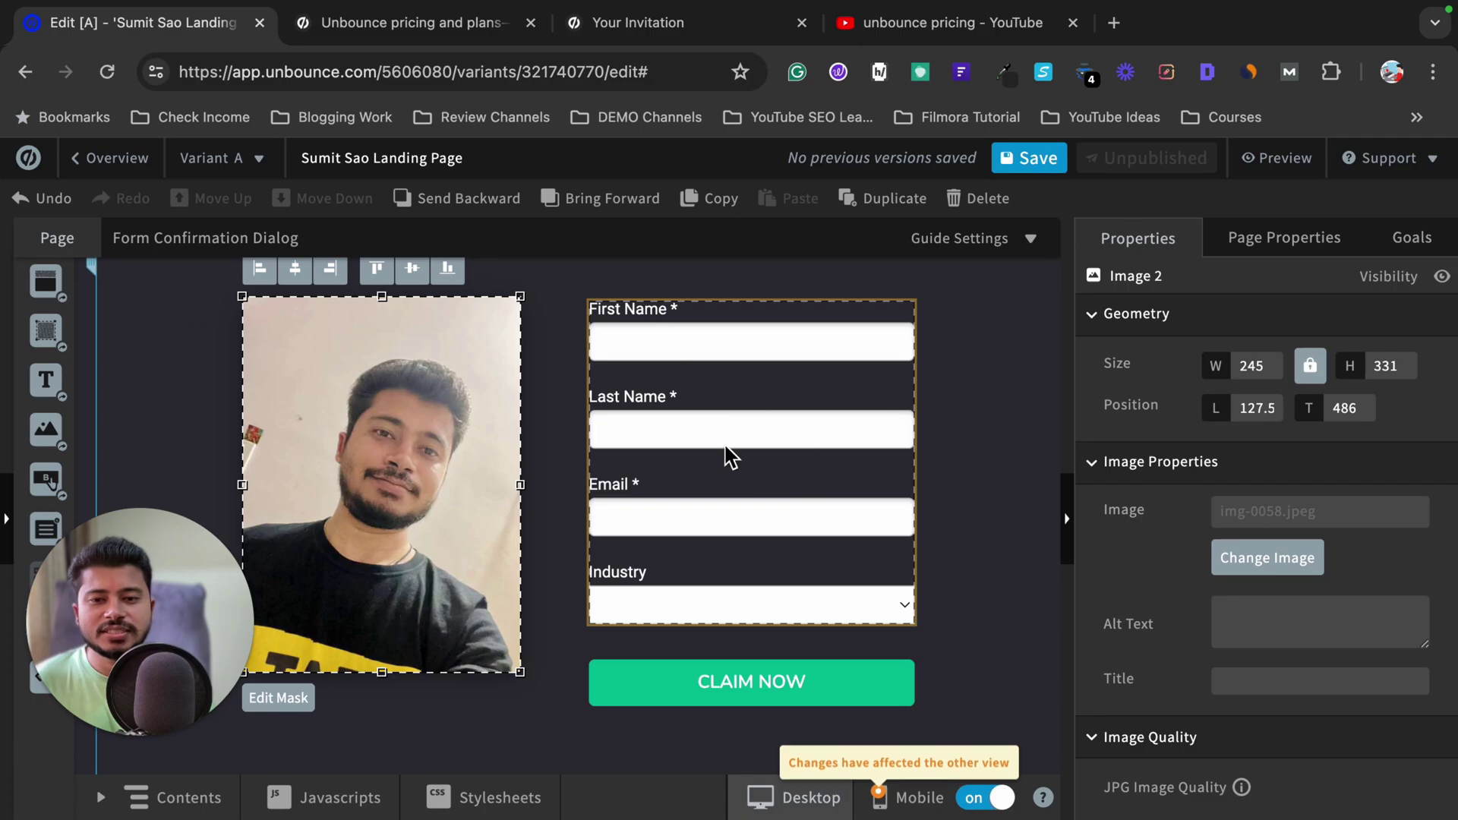
drag(521, 676, 546, 479)
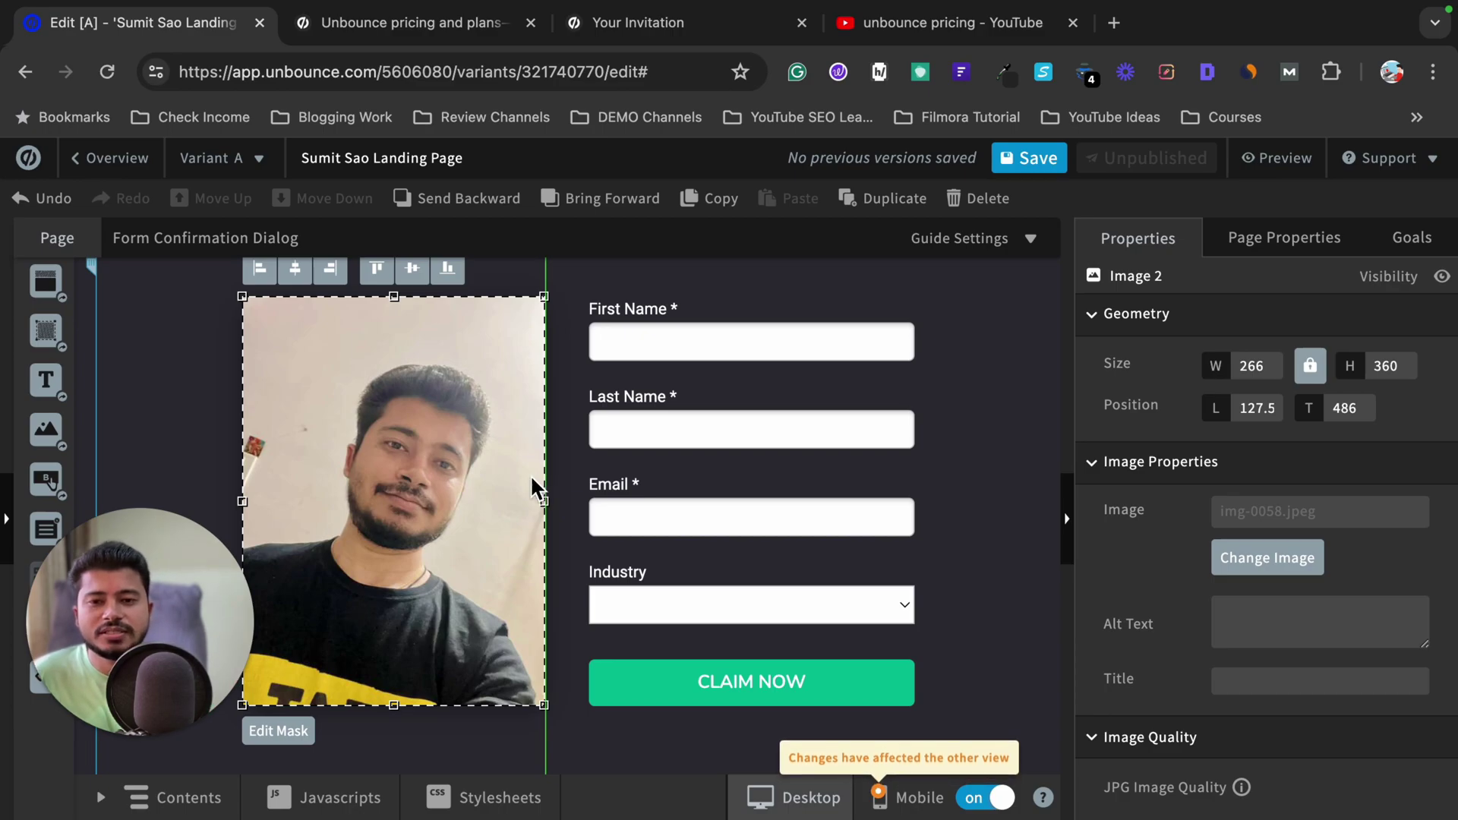
mouse_move(456, 469)
mouse_down()
mouse_move(773, 465)
mouse_move(395, 463)
mouse_move(745, 474)
mouse_move(387, 481)
mouse_move(443, 477)
mouse_up()
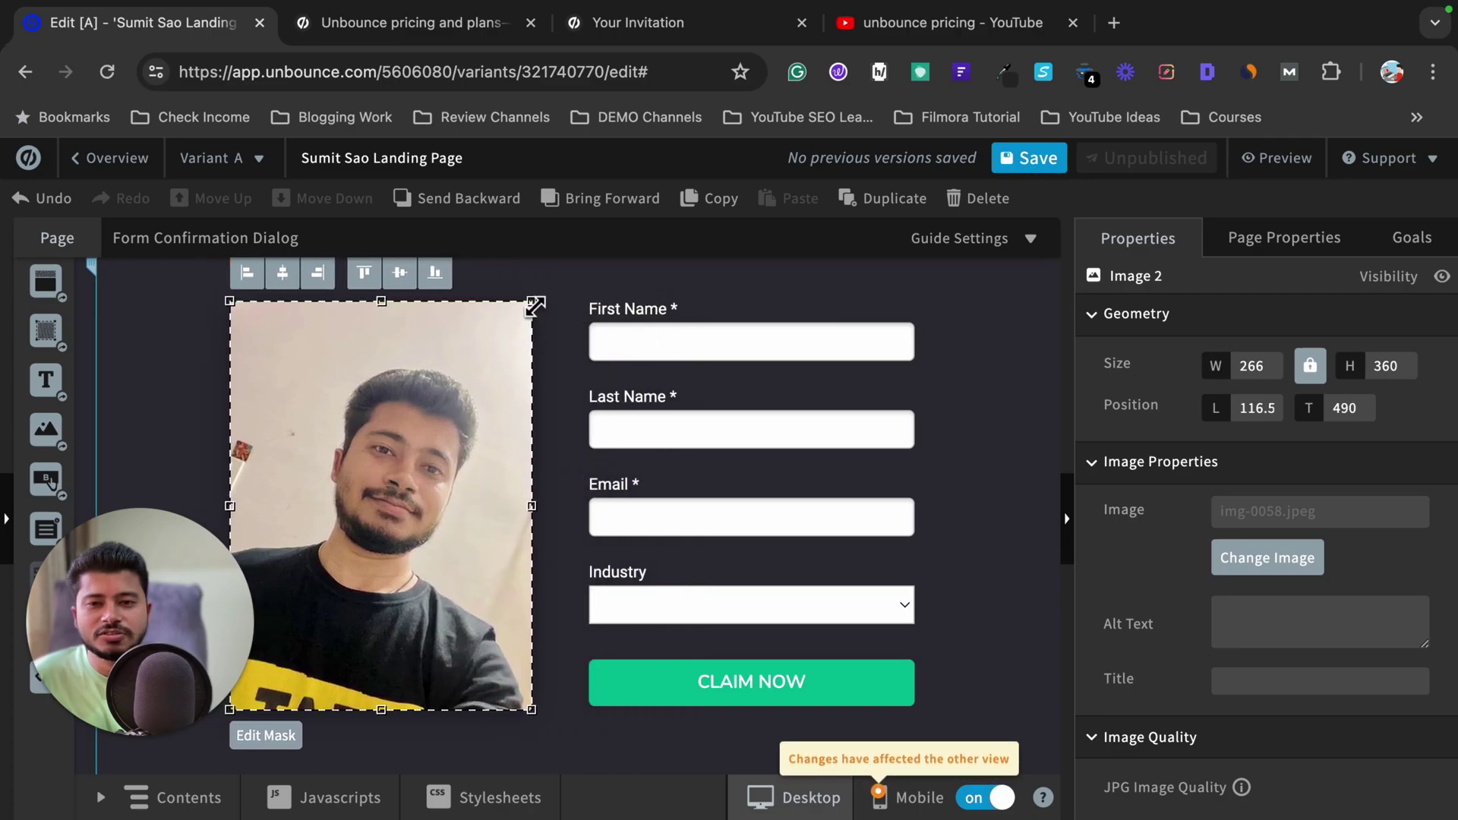
mouse_move(535, 305)
mouse_down()
mouse_move(407, 465)
mouse_move(527, 307)
mouse_up()
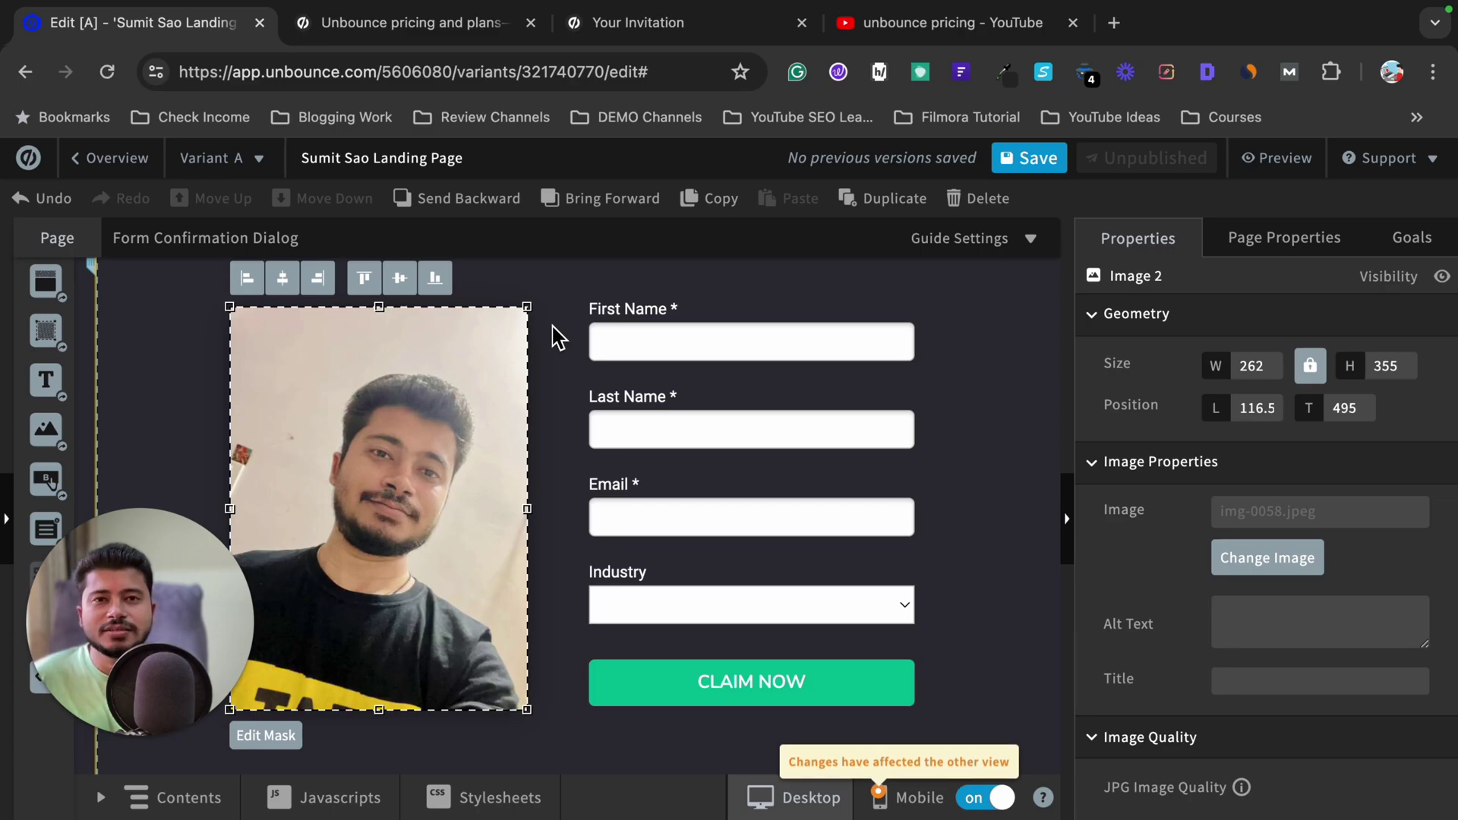
Step: Move the photo and form up under the headline, form level at L 426, T 275
scroll(618, 380, up, 4)
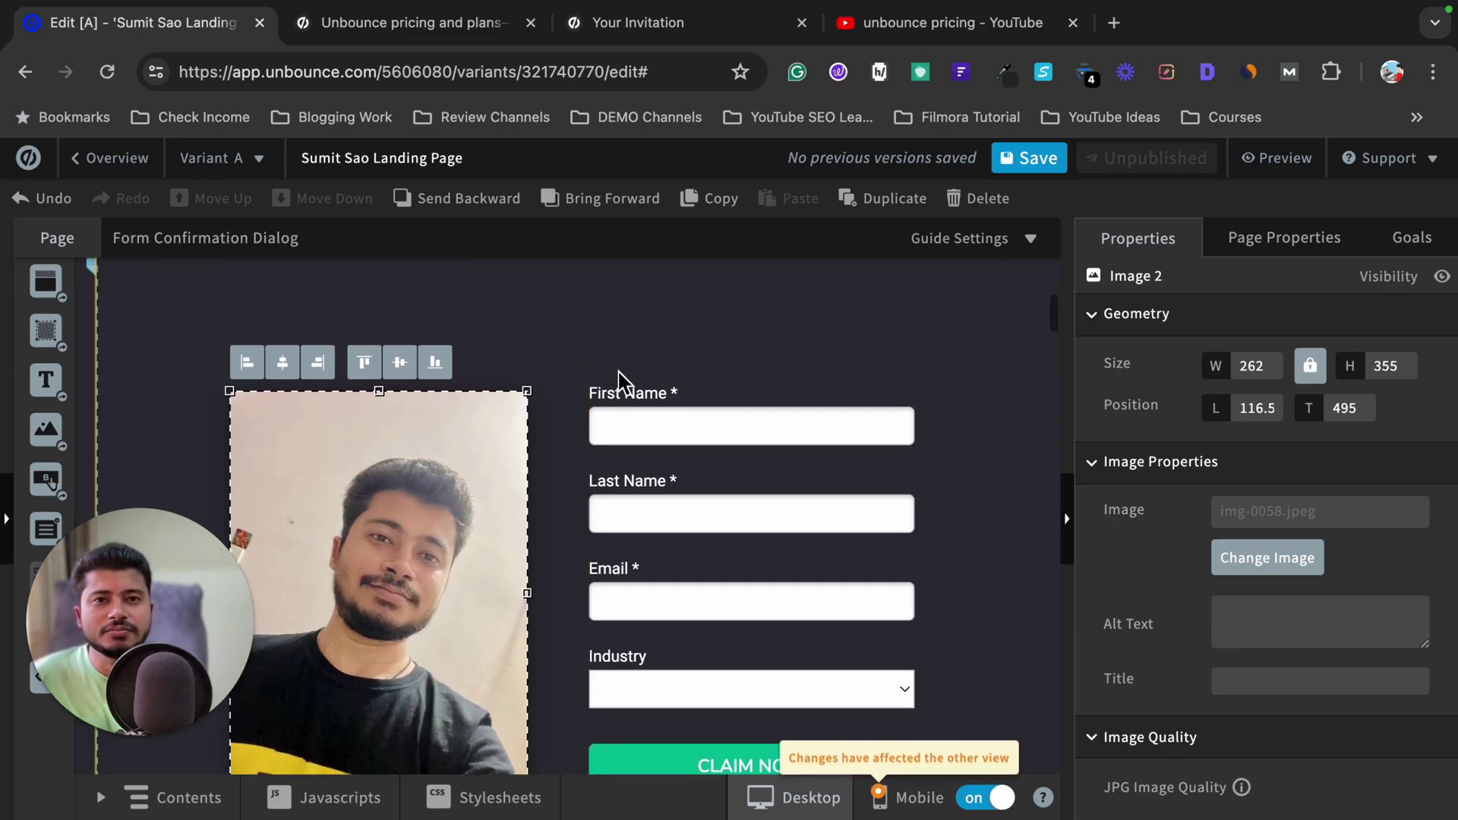
scroll(618, 380, up, 1)
scroll(440, 656, down, 1)
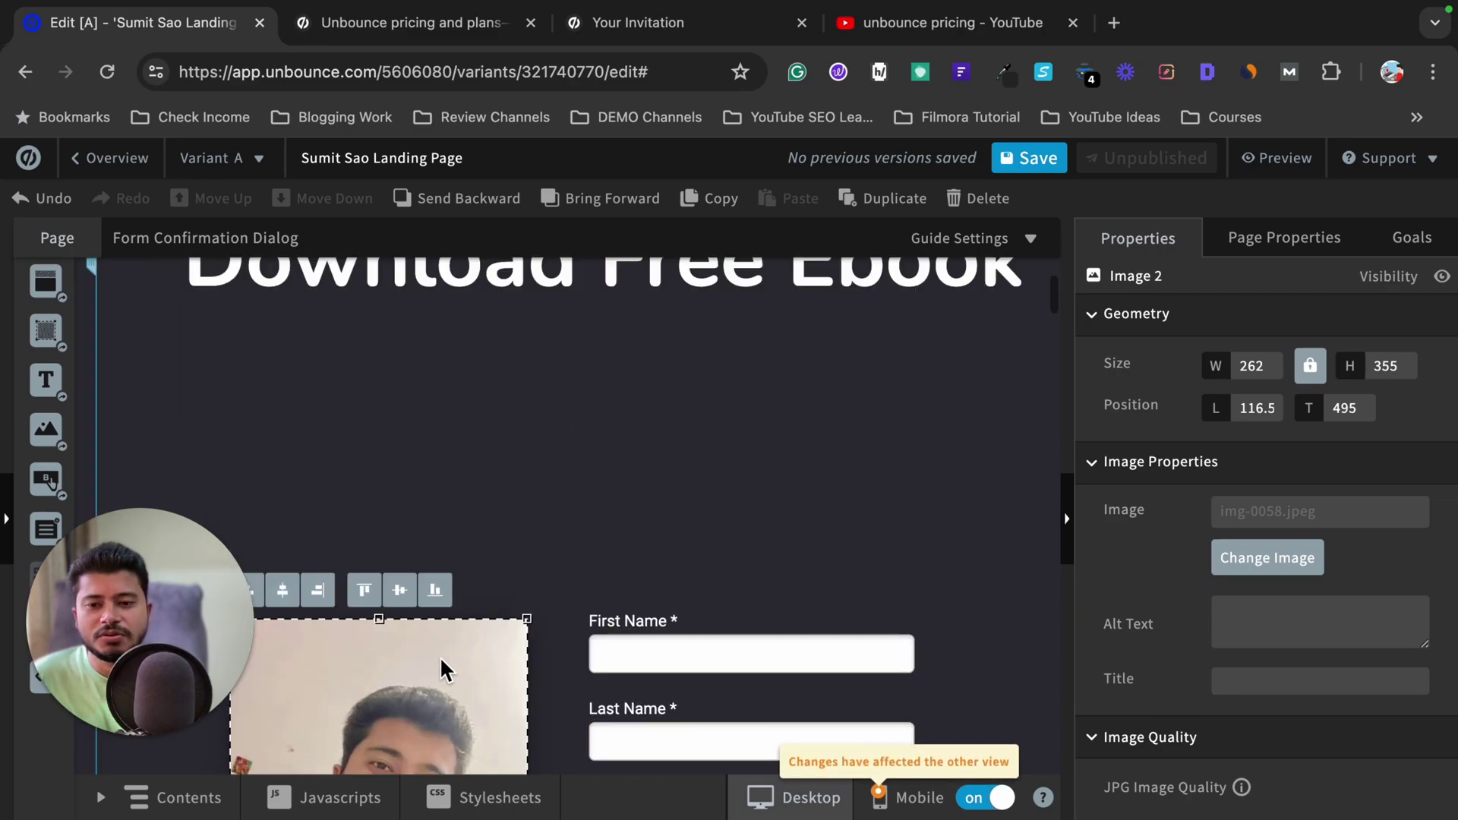
drag(439, 656, 445, 422)
drag(763, 668, 758, 449)
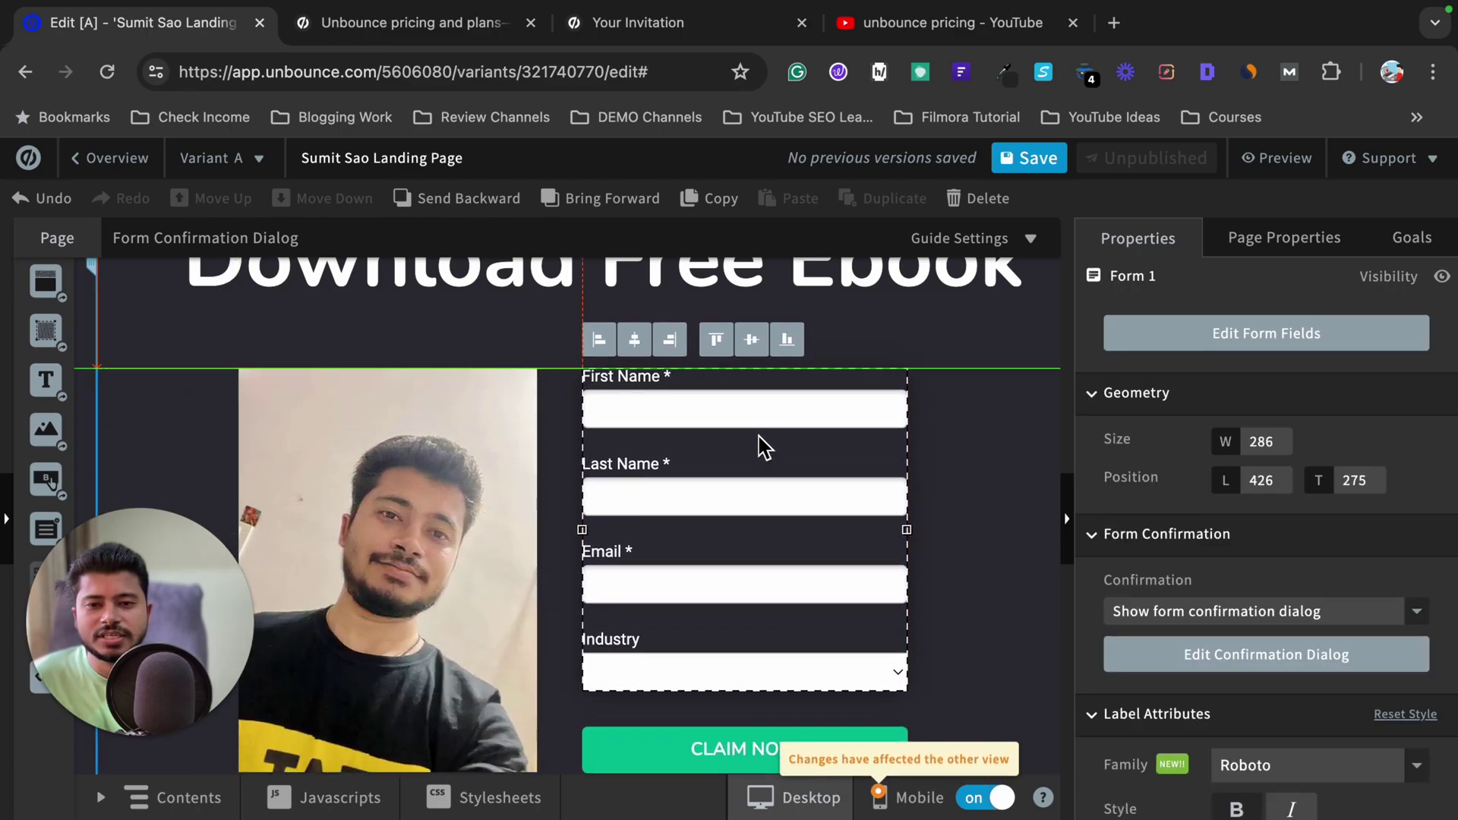
scroll(630, 454, up, 3)
scroll(636, 451, down, 1)
scroll(636, 450, up, 1)
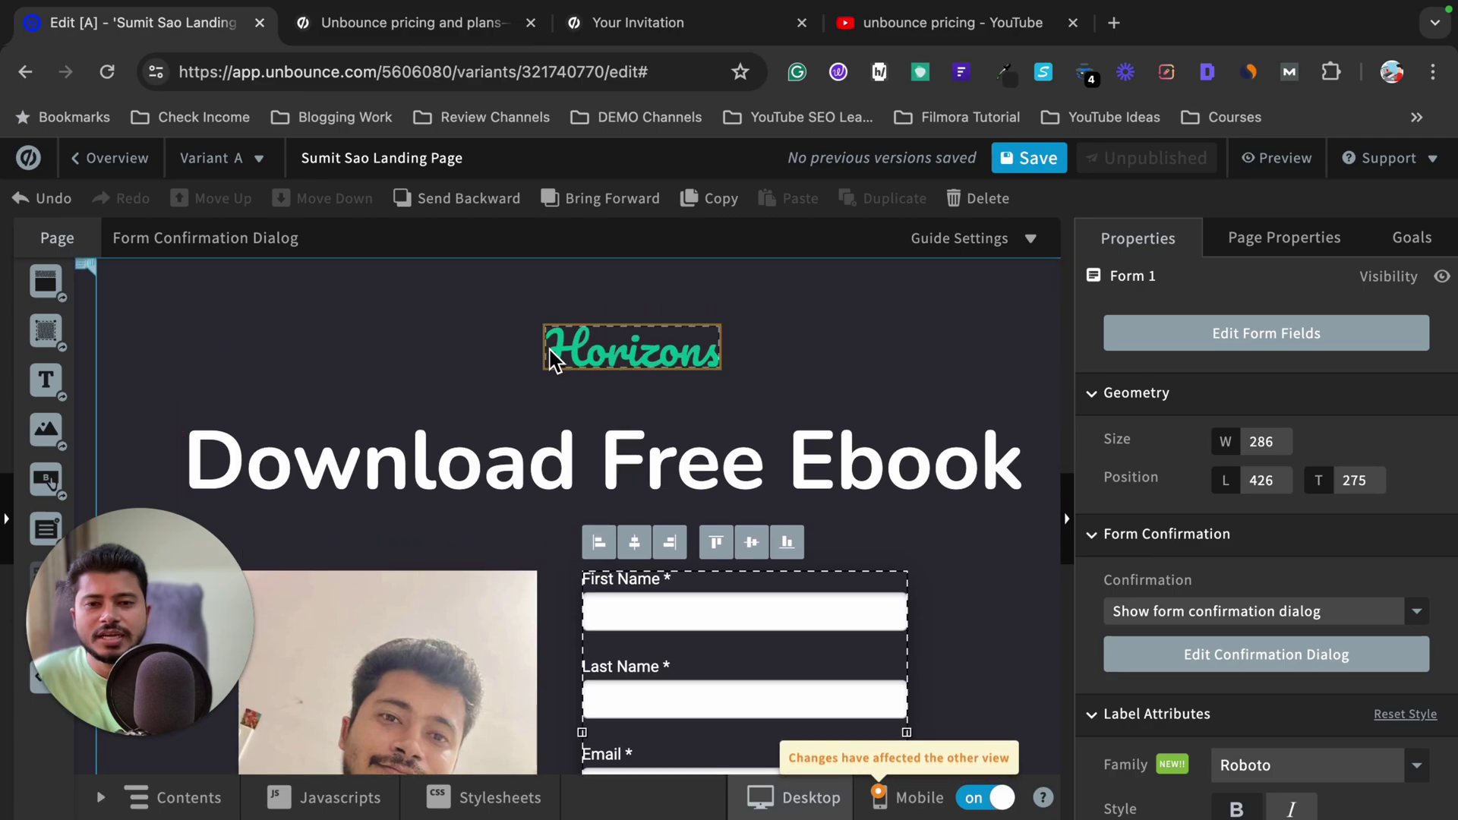
Step: Select the Horizons logo above the headline and delete it
click(609, 358)
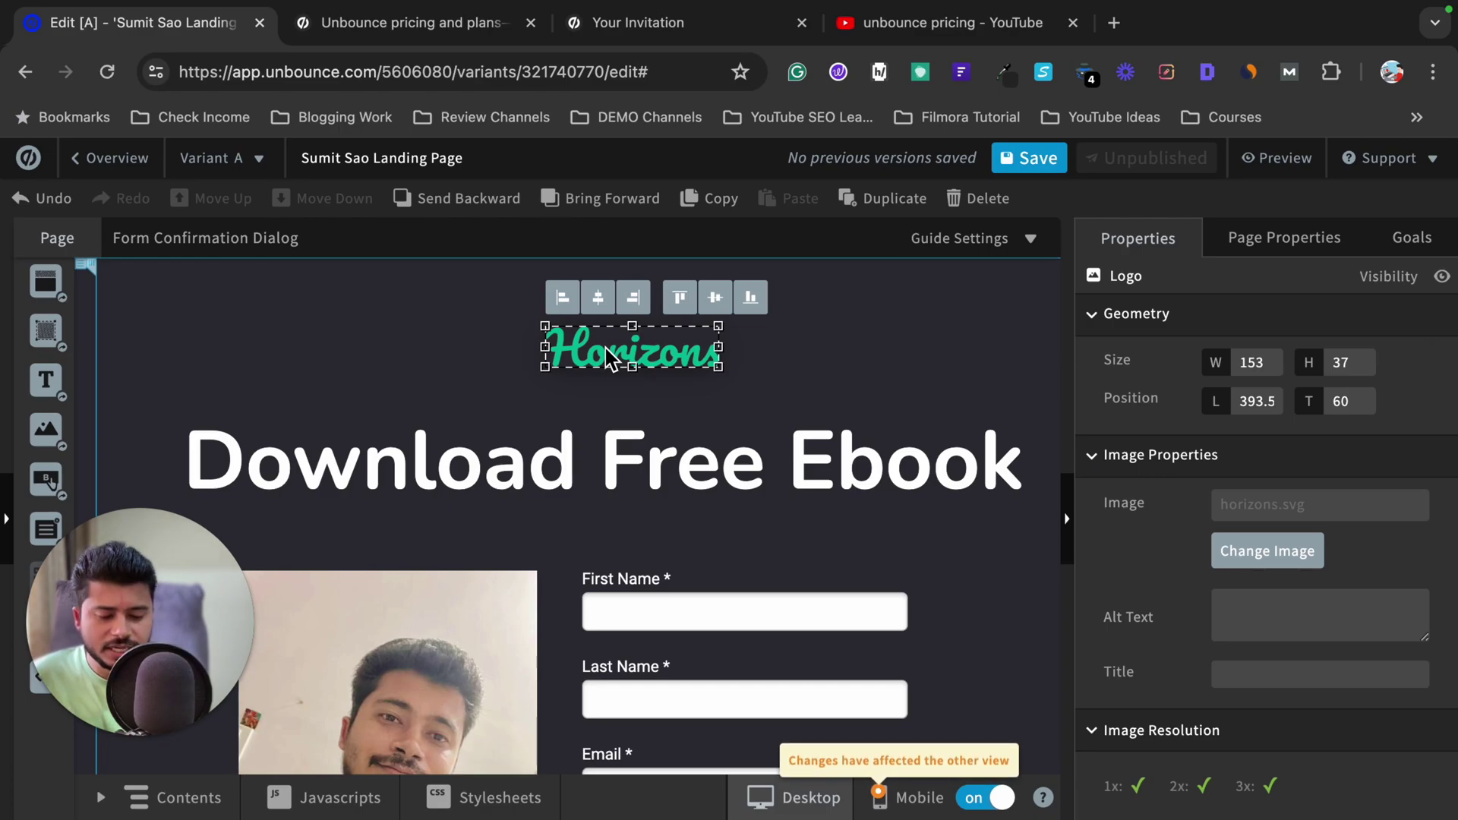
key(Delete)
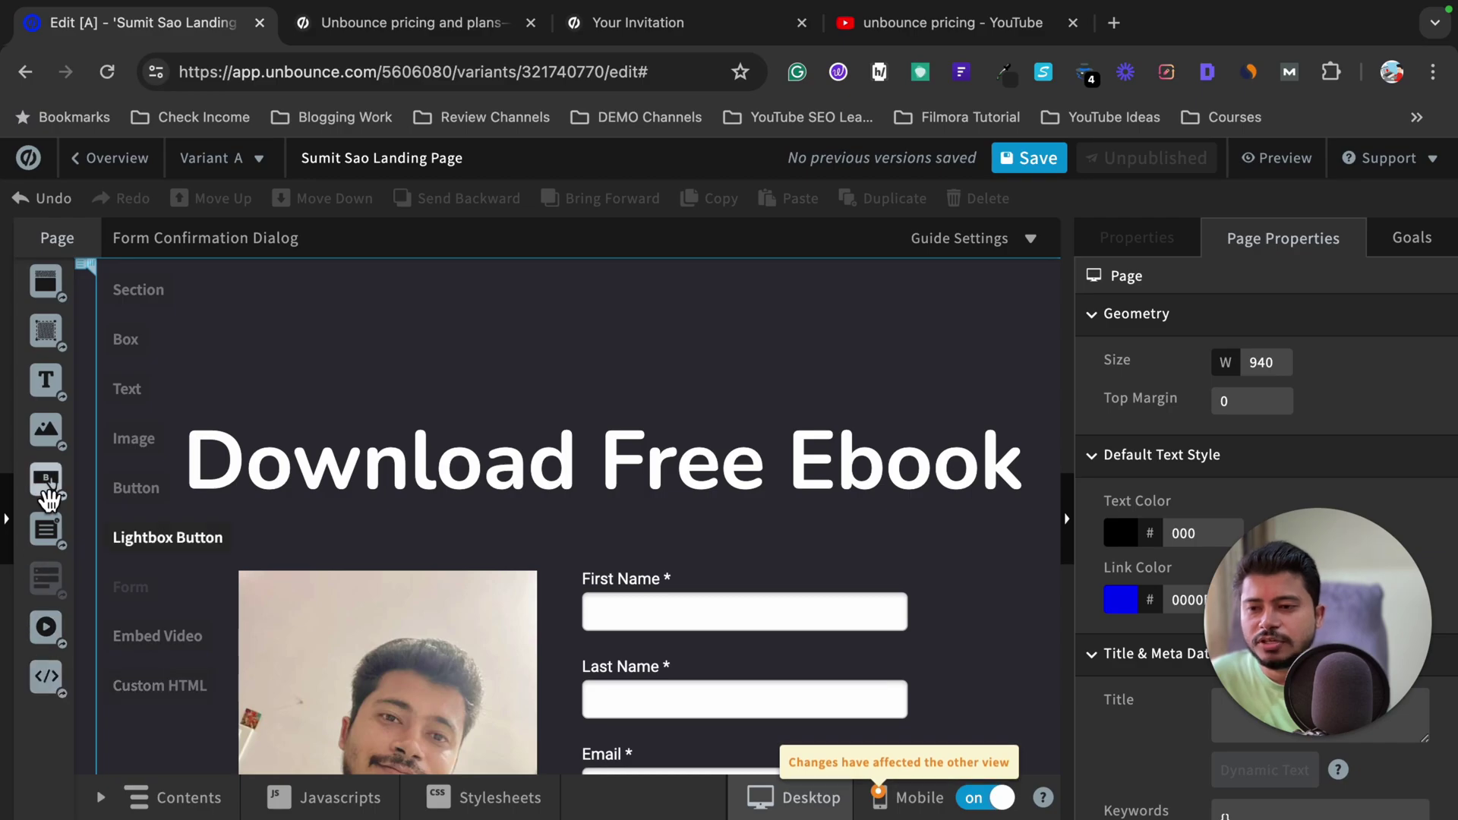
Step: Add an image above the headline using the blogging-lift-logo from My Images
drag(46, 434, 642, 359)
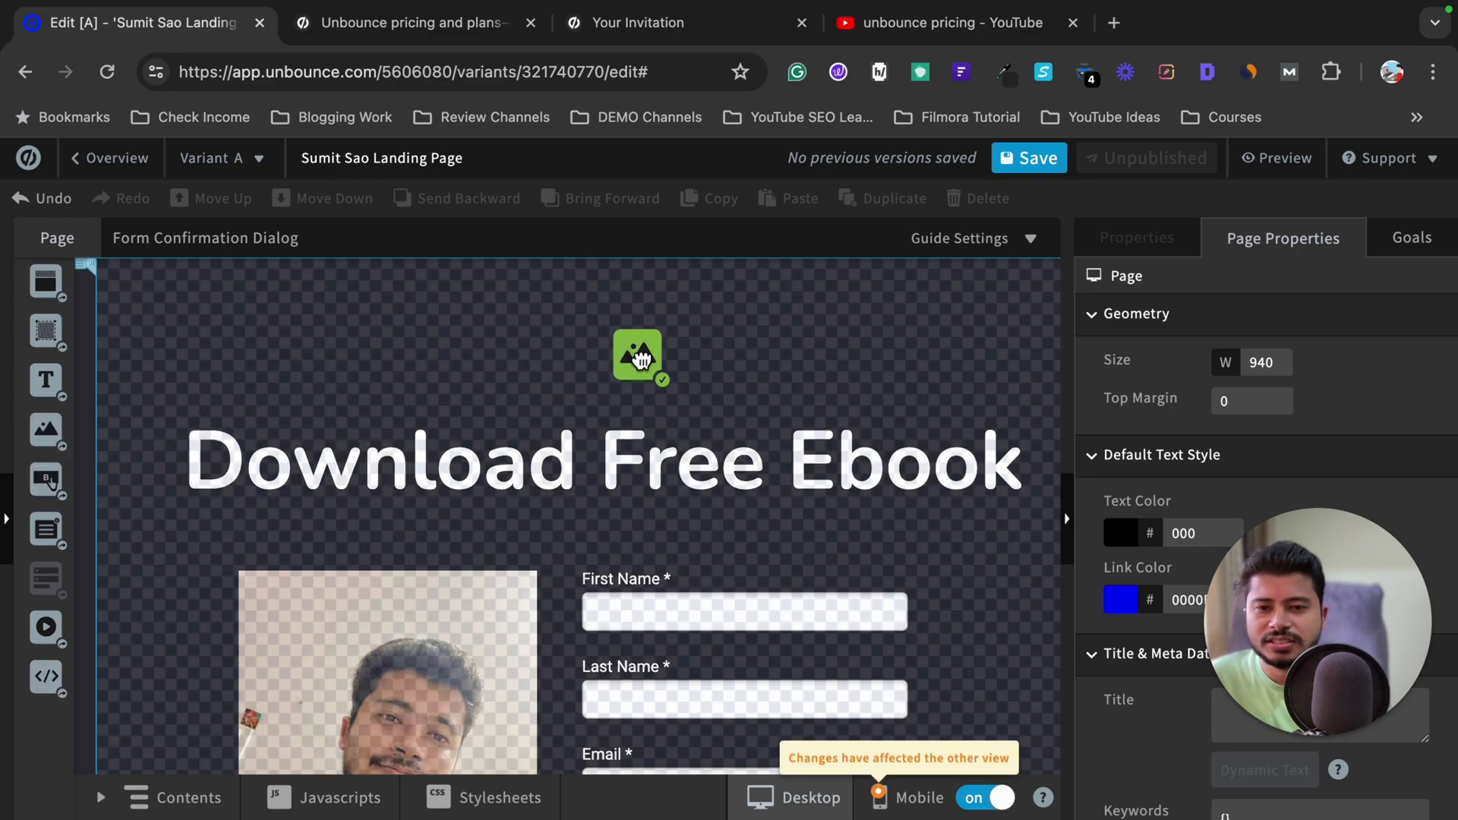
drag(640, 359, 644, 367)
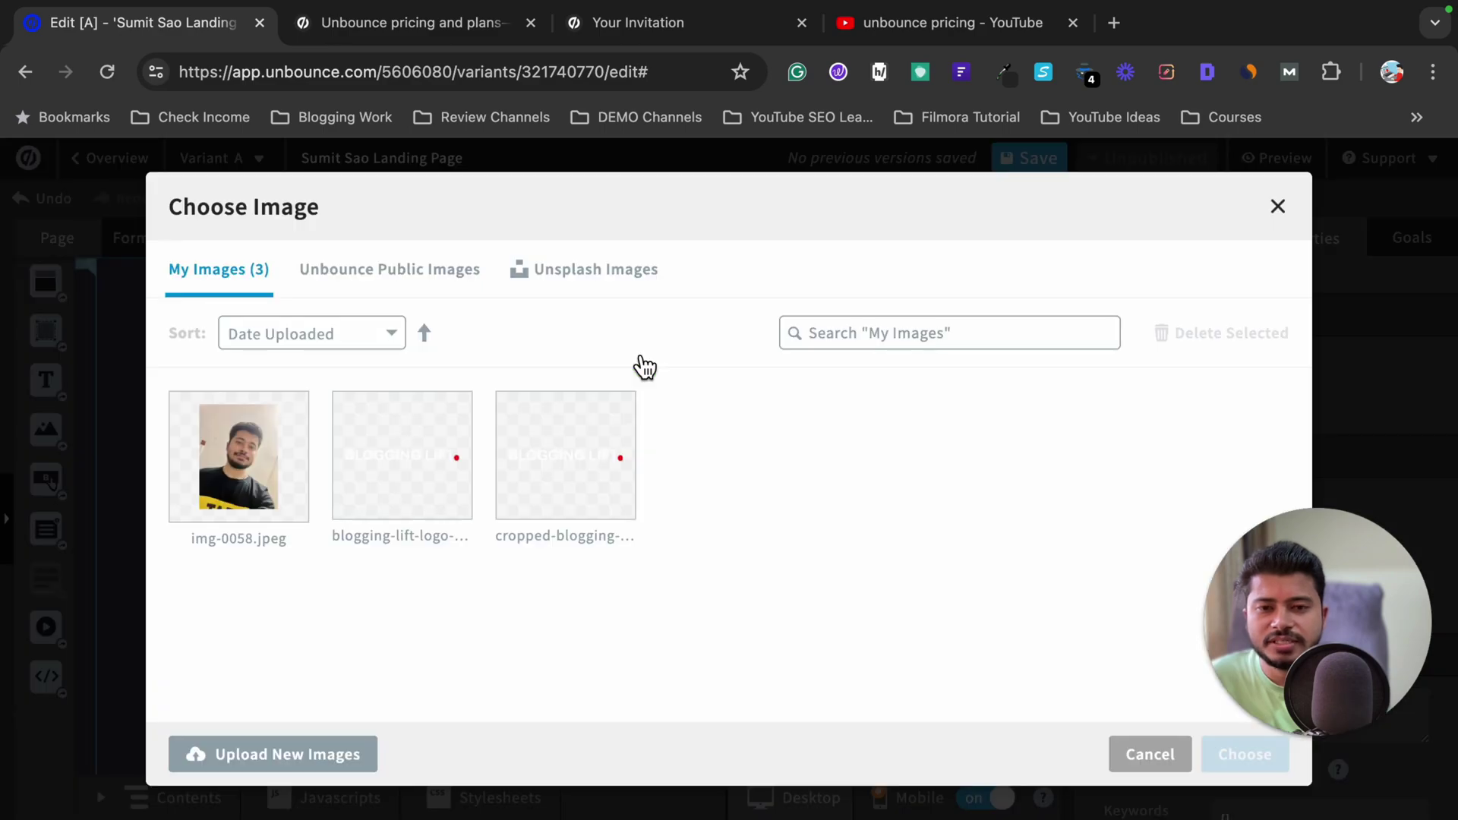
click(422, 465)
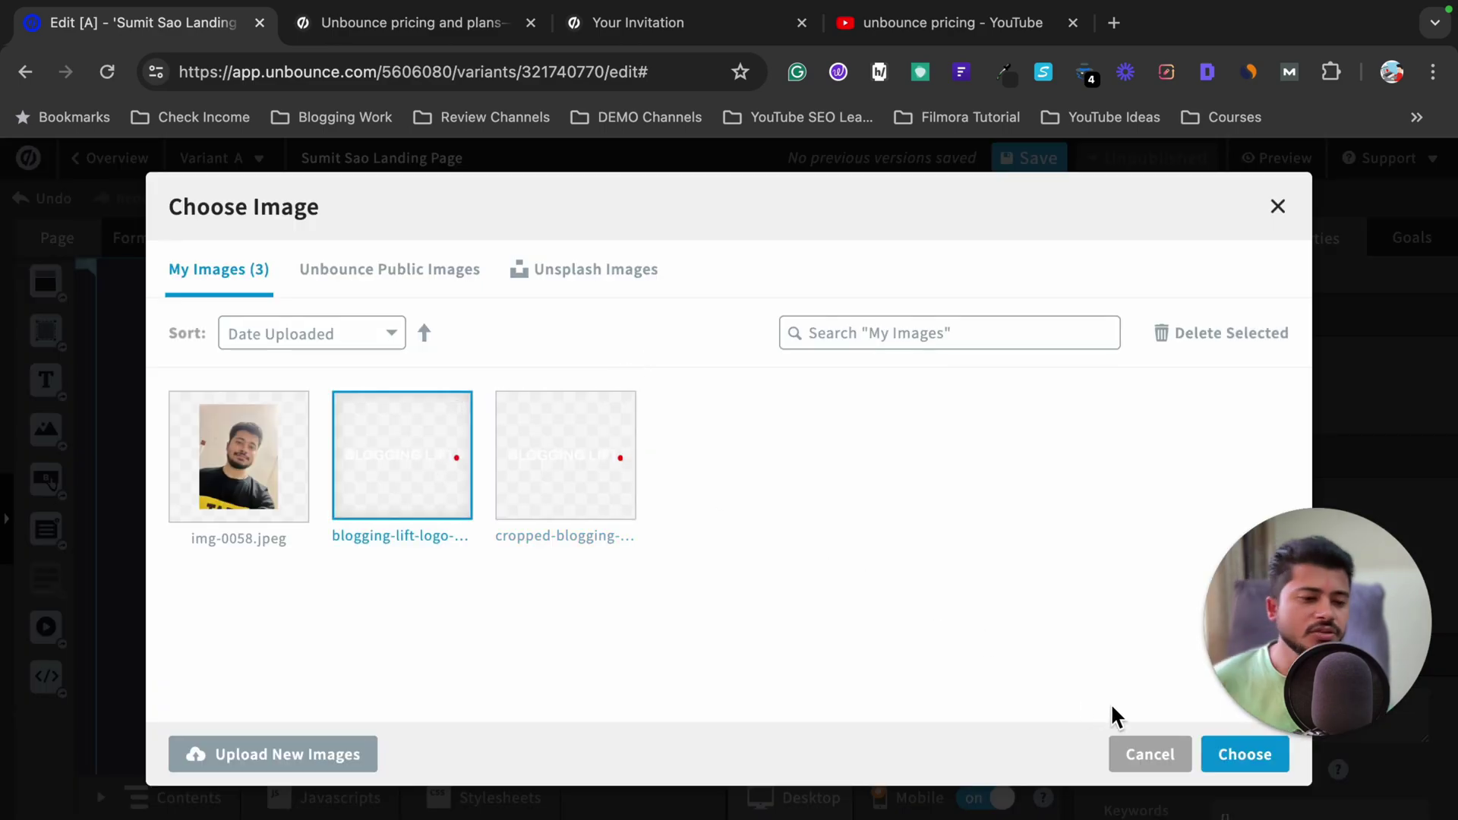
click(1244, 754)
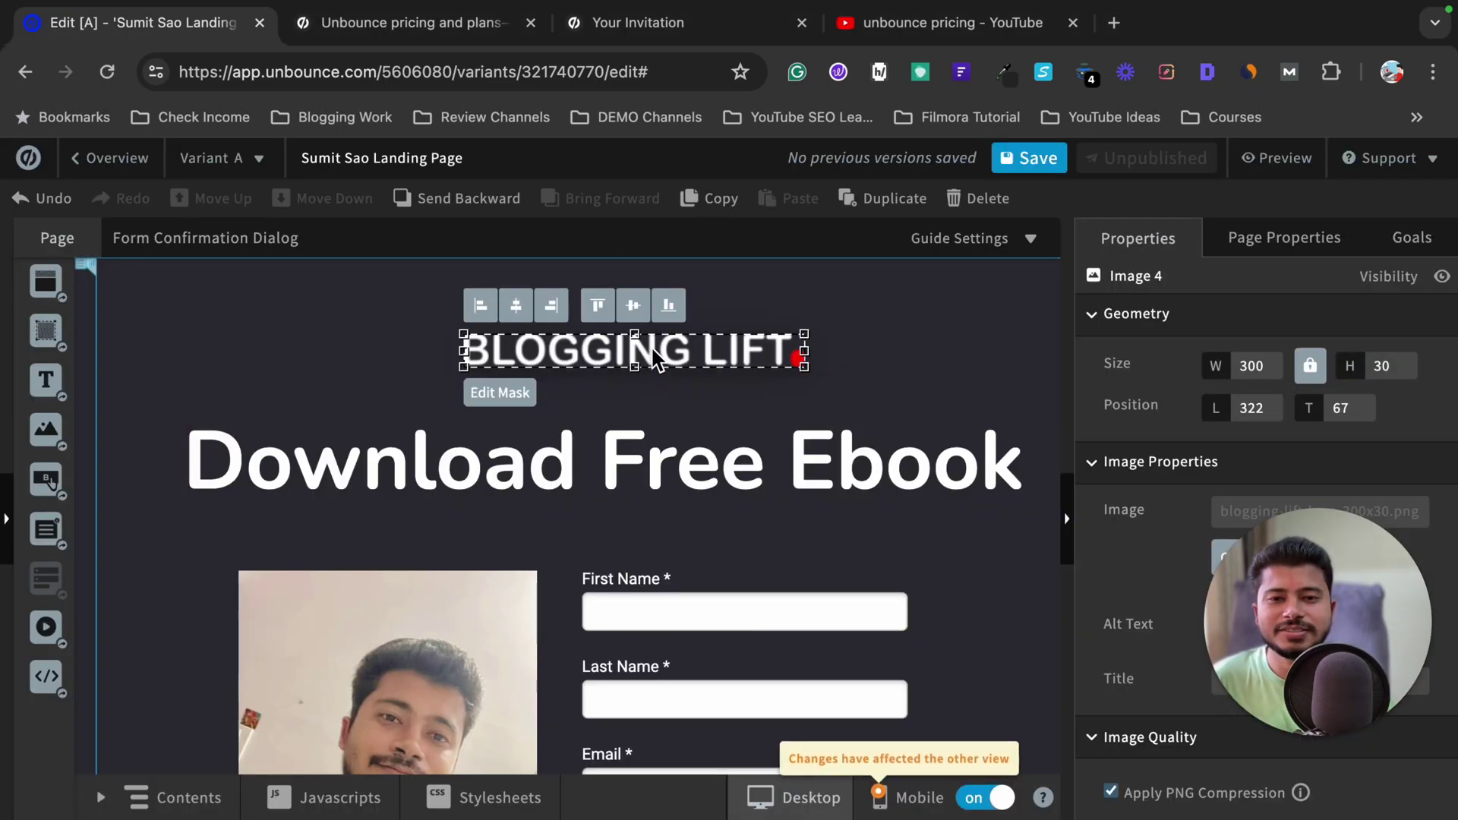
Step: Resize the Blogging Lift logo to 275×28 and position it at L 332, T 76
drag(650, 345, 648, 350)
drag(802, 372, 773, 413)
mouse_move(678, 378)
mouse_down()
mouse_move(854, 377)
mouse_move(668, 371)
mouse_up()
scroll(532, 455, down, 2)
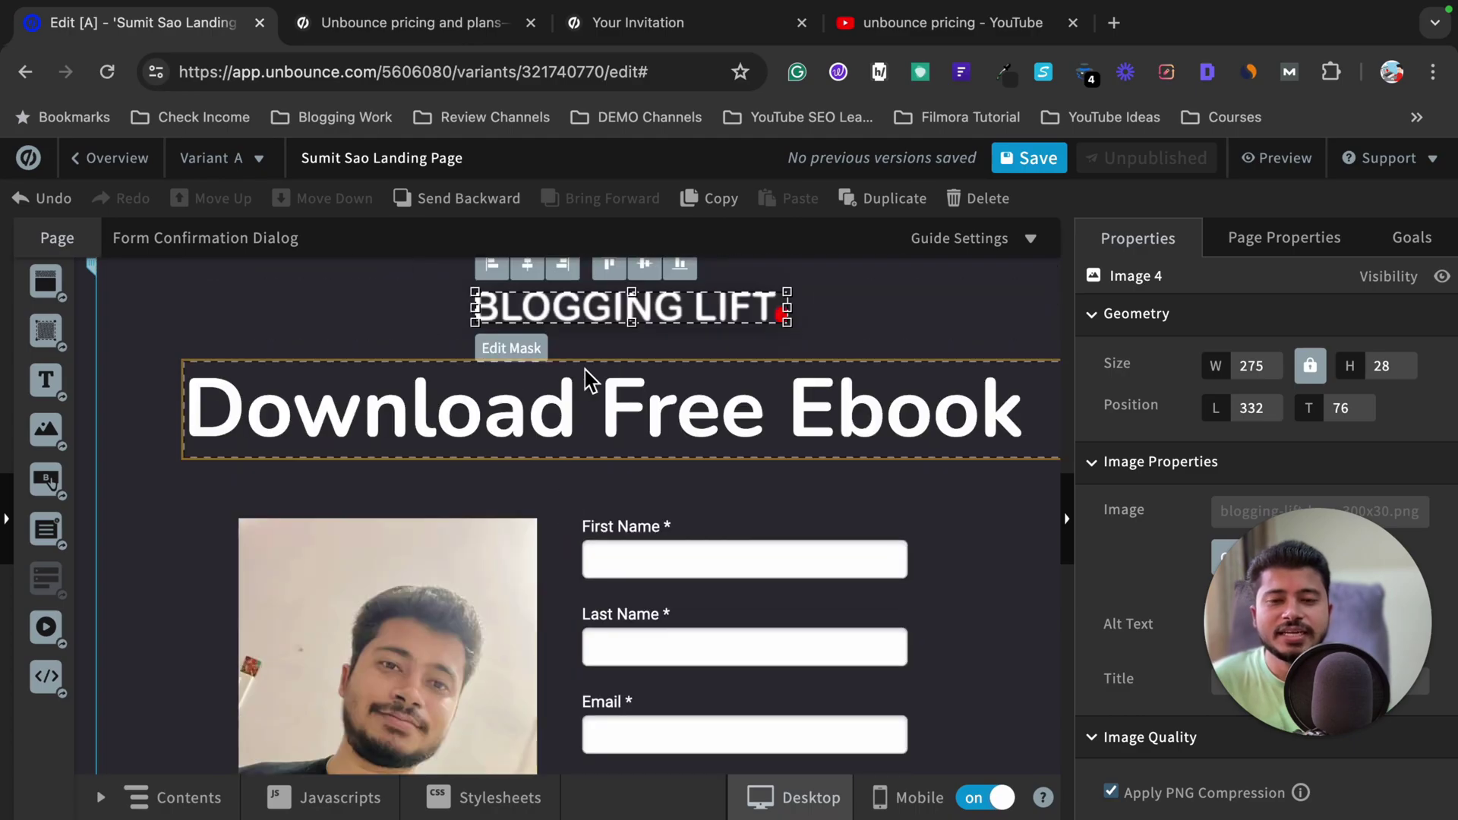
scroll(587, 377, up, 2)
scroll(539, 455, down, 10)
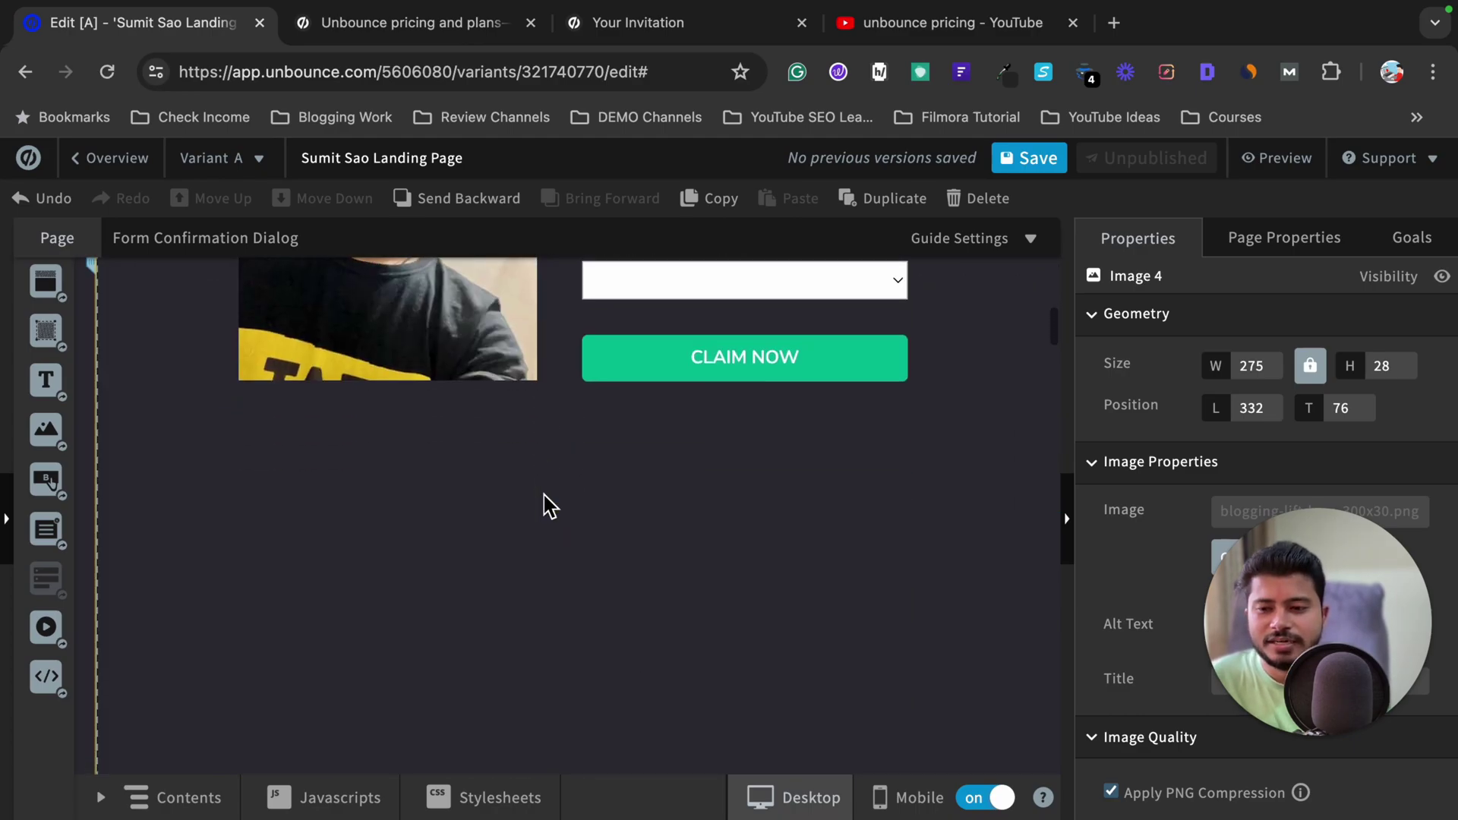
Step: Drop a new Button element below the signup form and resize it to about 354×58
scroll(551, 505, down, 4)
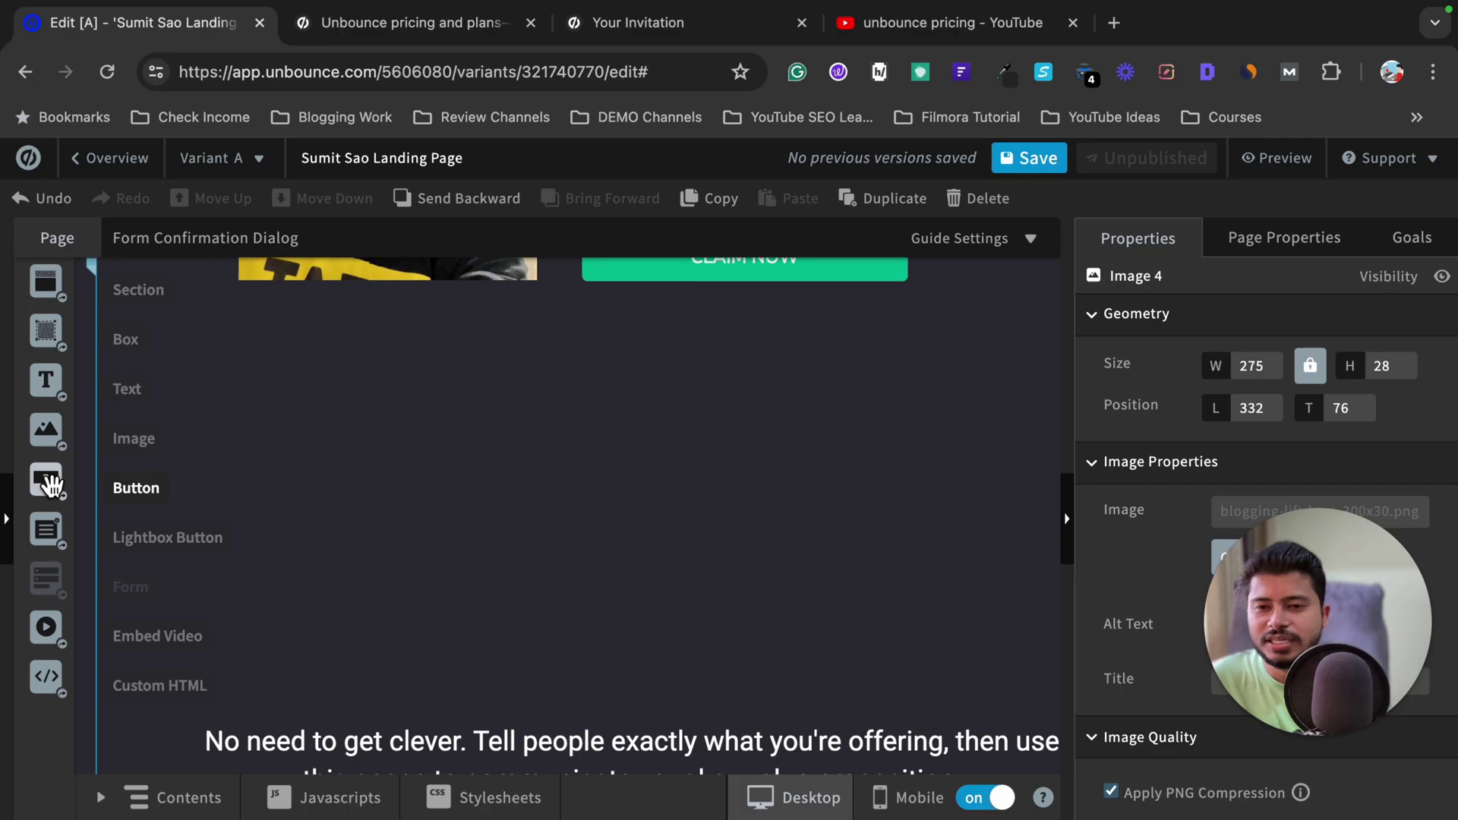
drag(49, 484, 918, 544)
drag(661, 498, 667, 504)
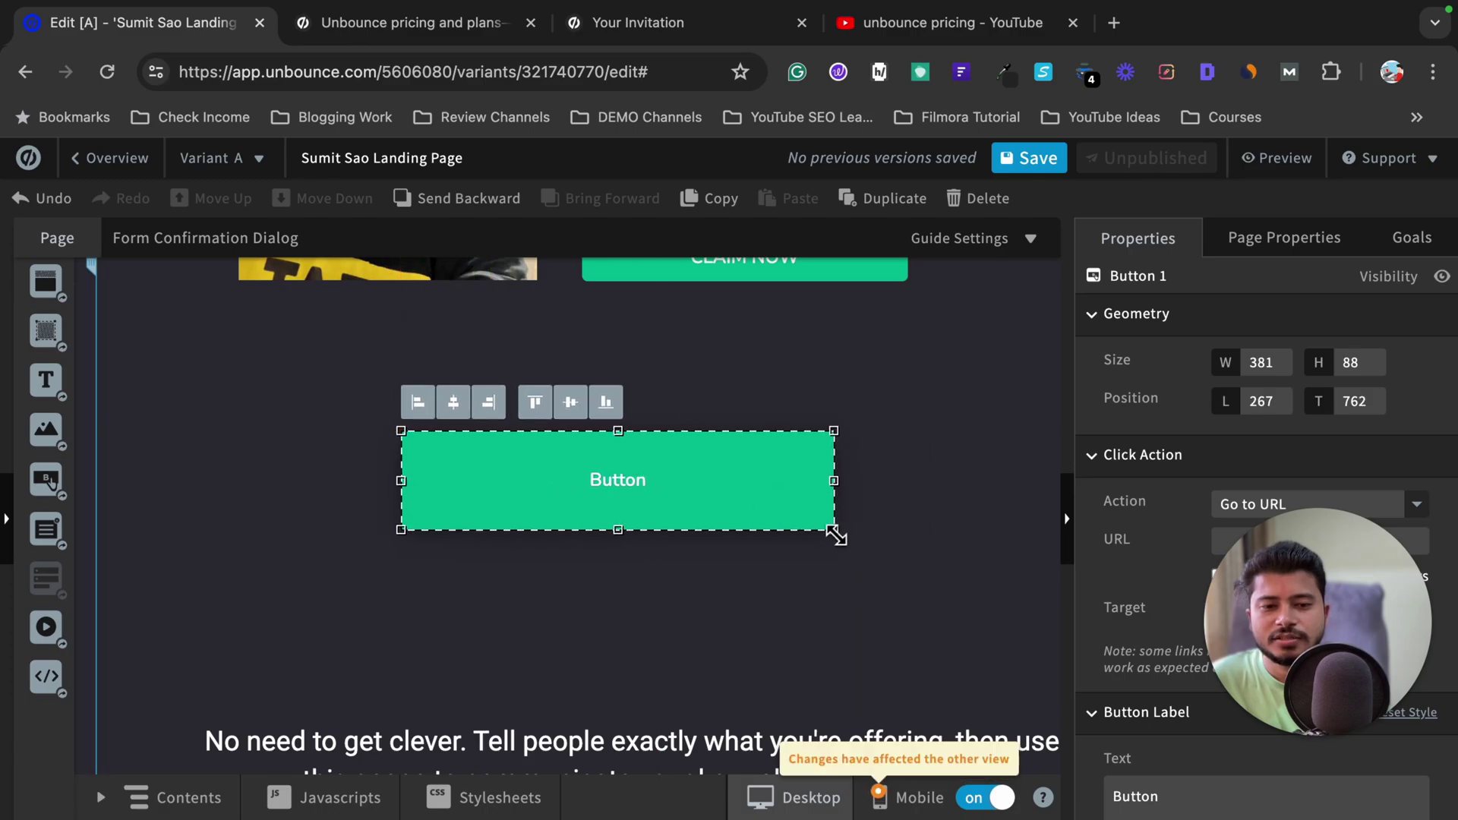
drag(833, 529, 803, 496)
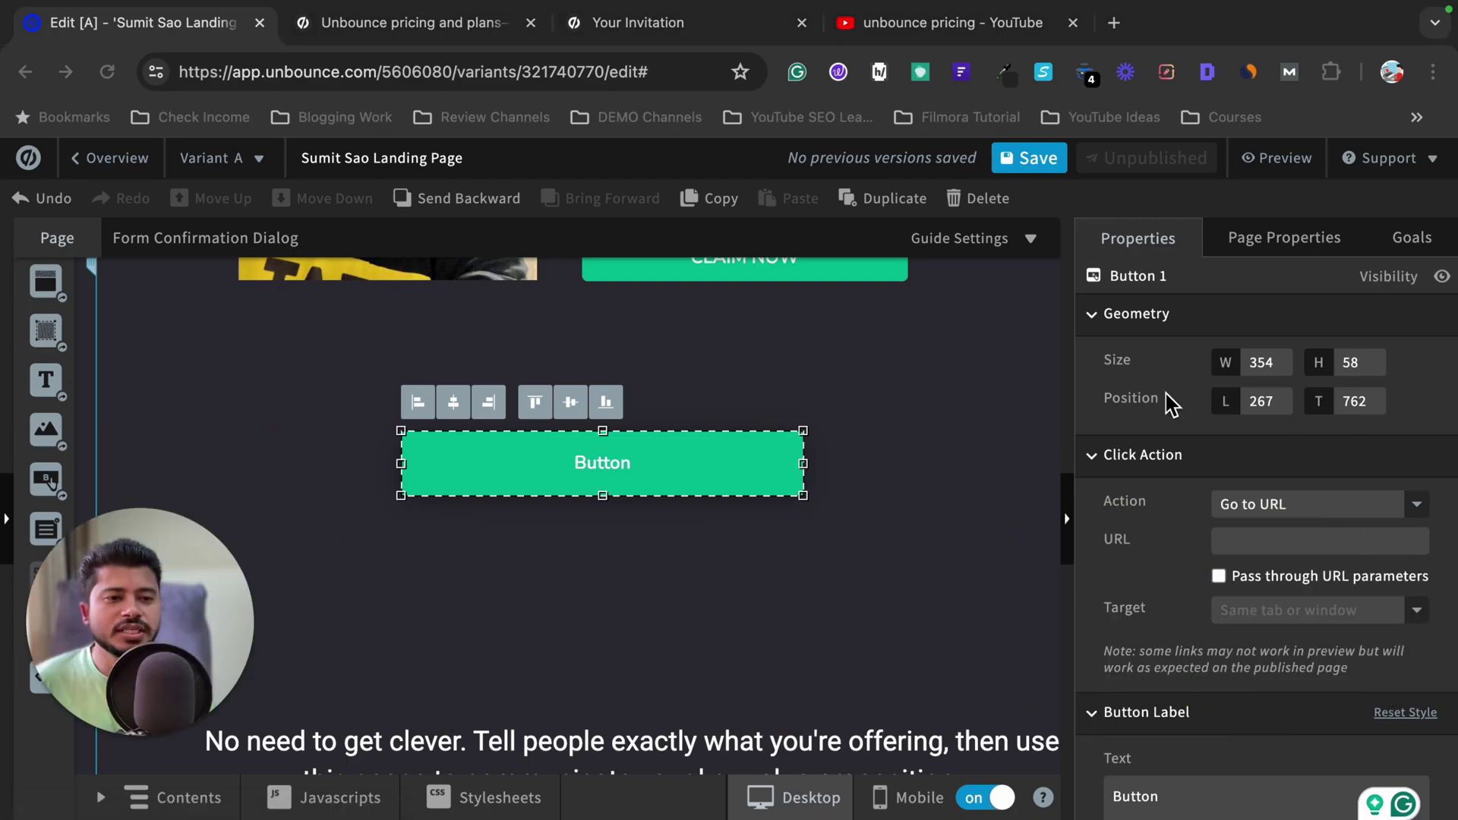
scroll(1249, 455, down, 2)
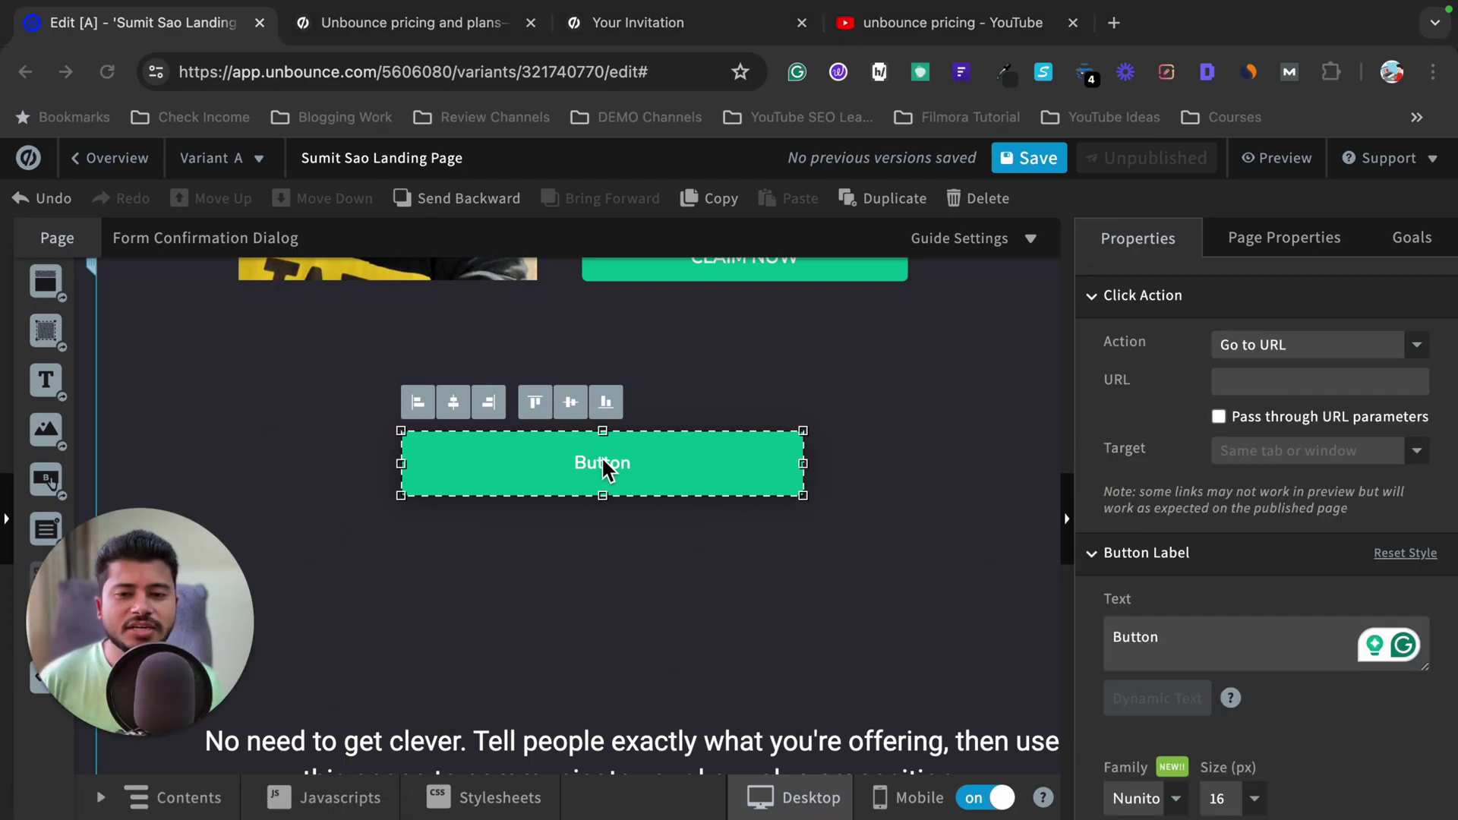
click(659, 460)
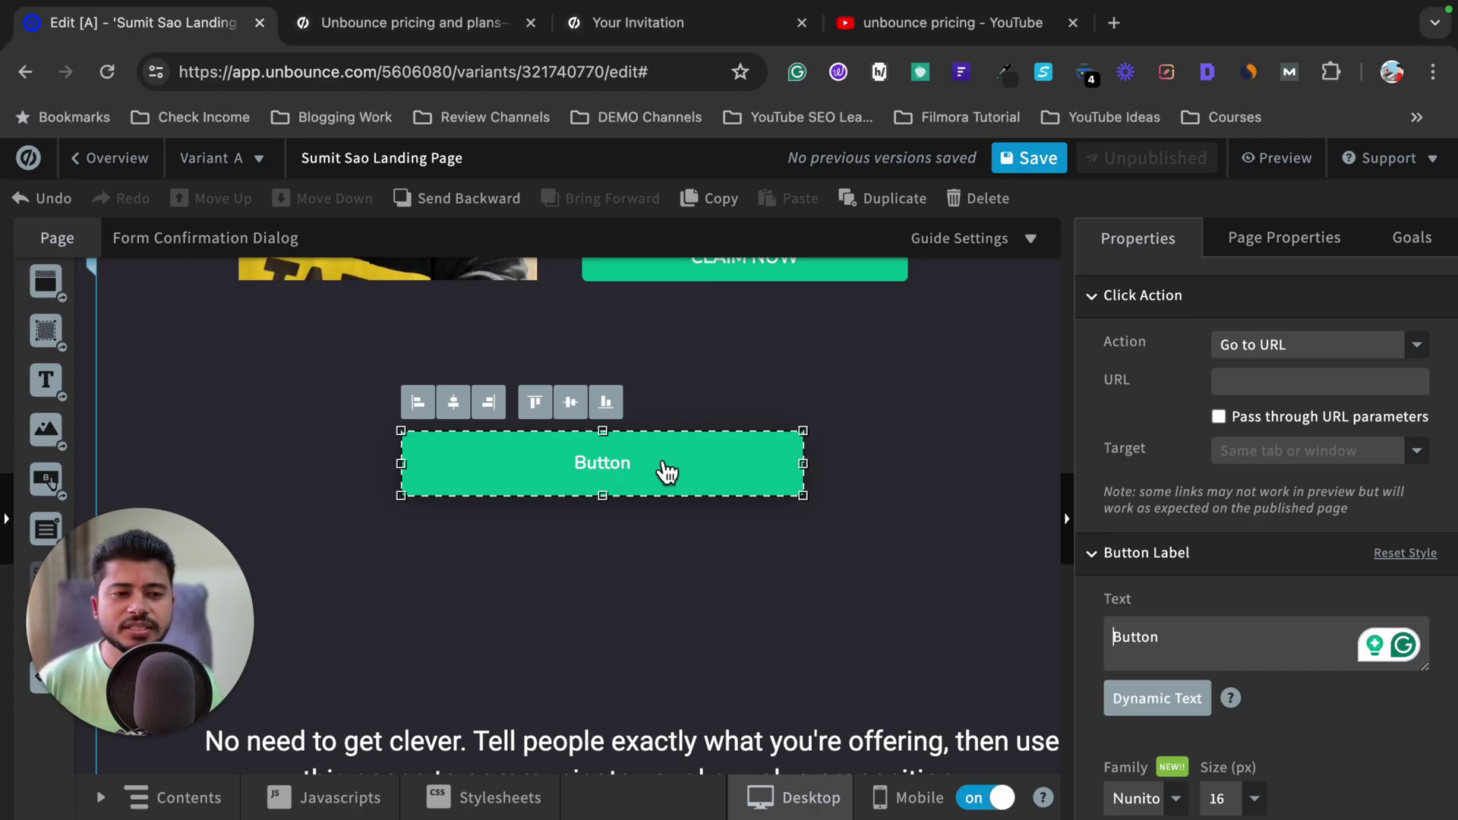
click(1289, 382)
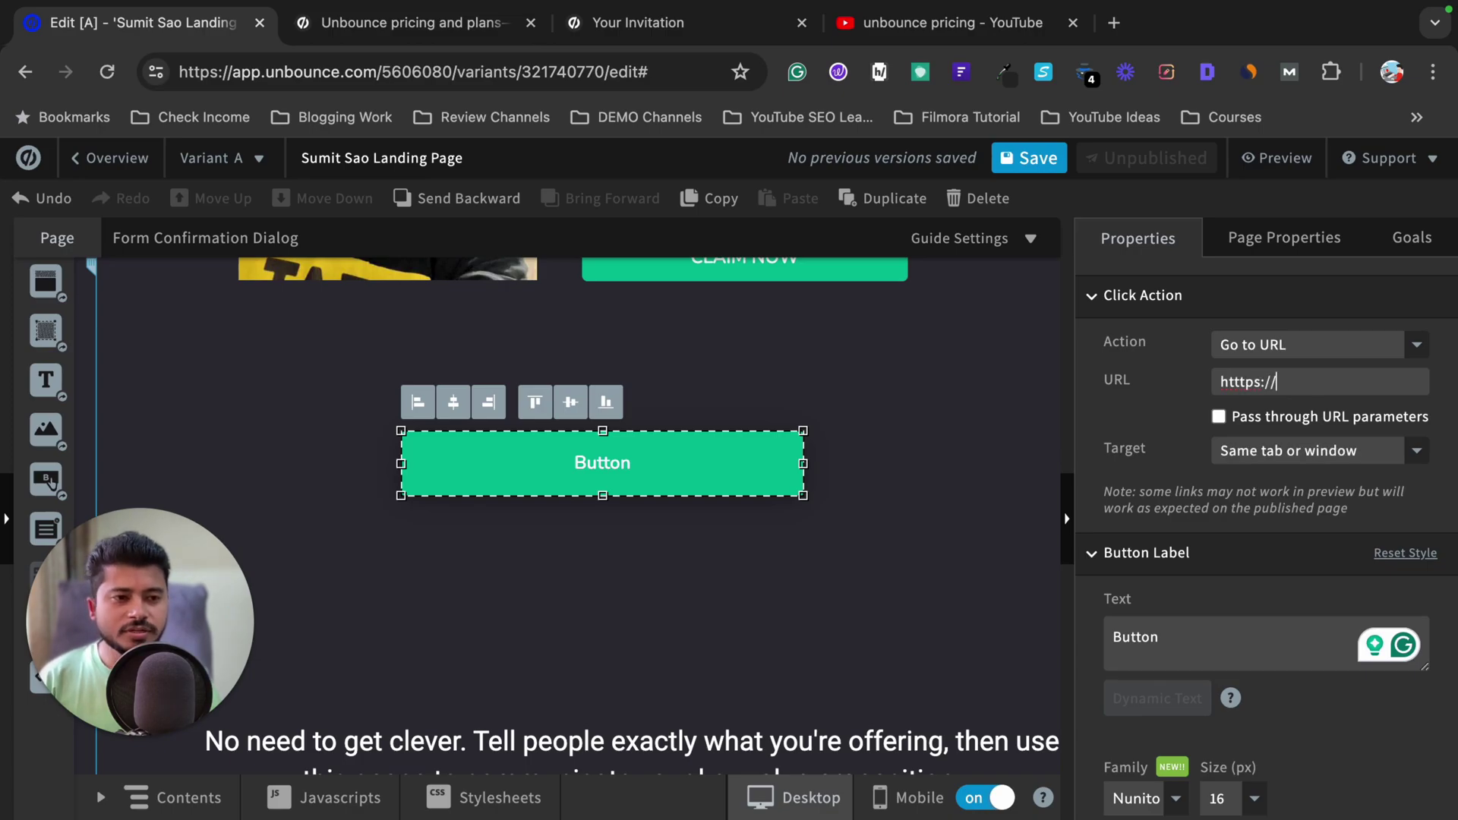
key(ctrl+a)
text(https://google.com)
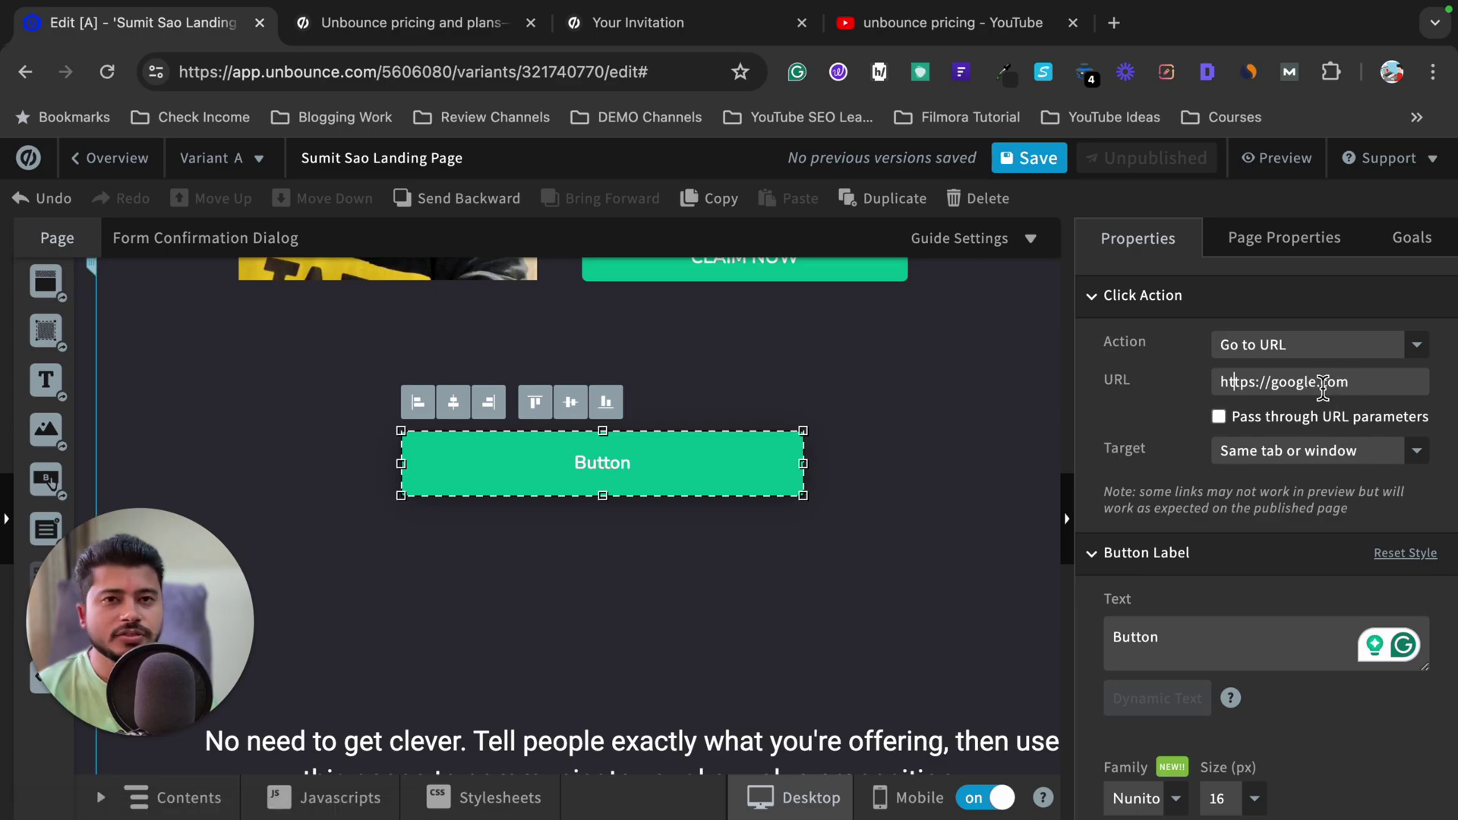
scroll(1246, 504, down, 2)
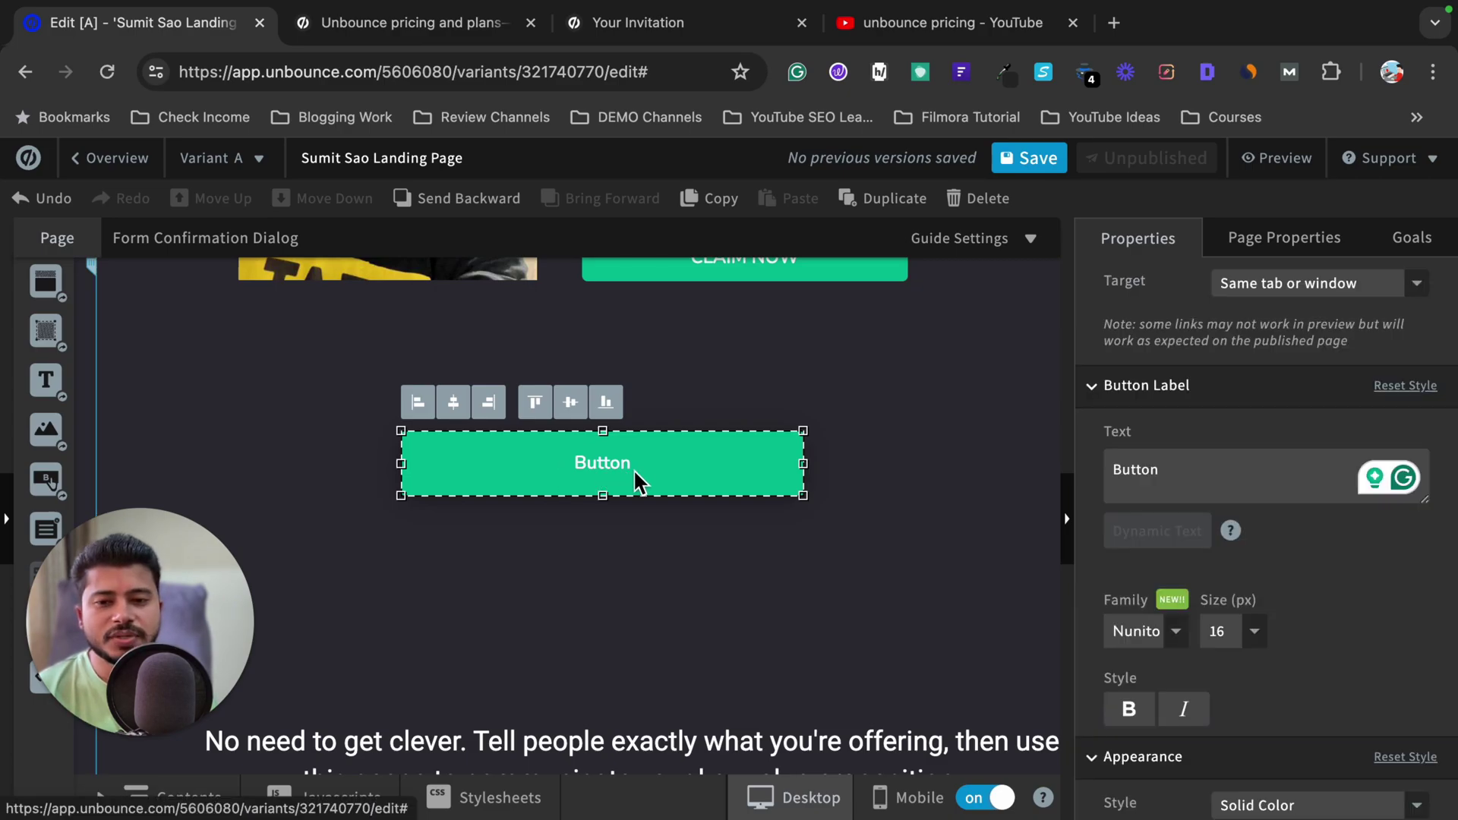
Step: Change the button label to 'Donwload For FREE' with a 48 px text size
click(1210, 479)
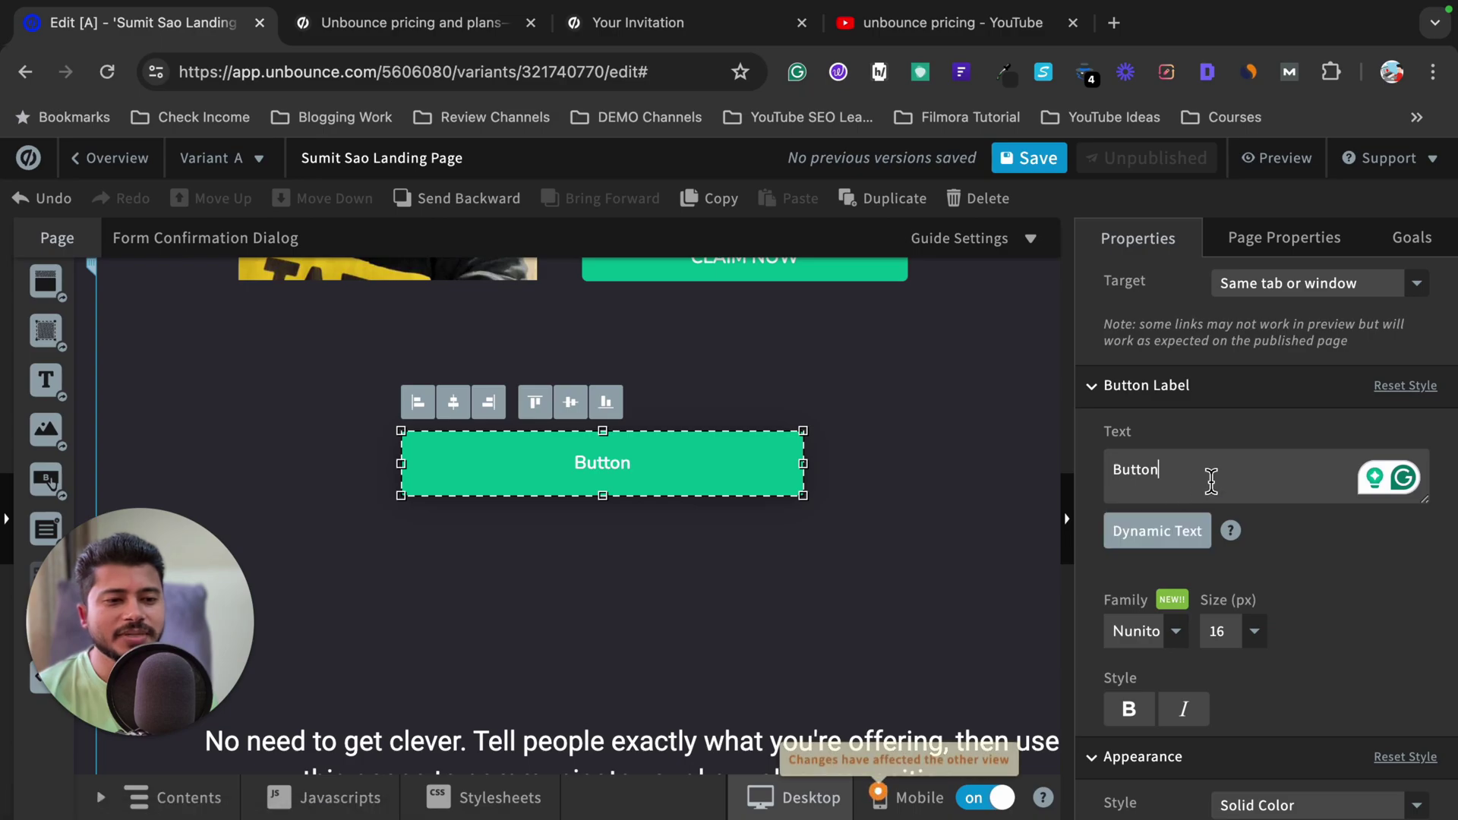
drag(1210, 478, 1108, 478)
key(BackSpace)
text(Do)
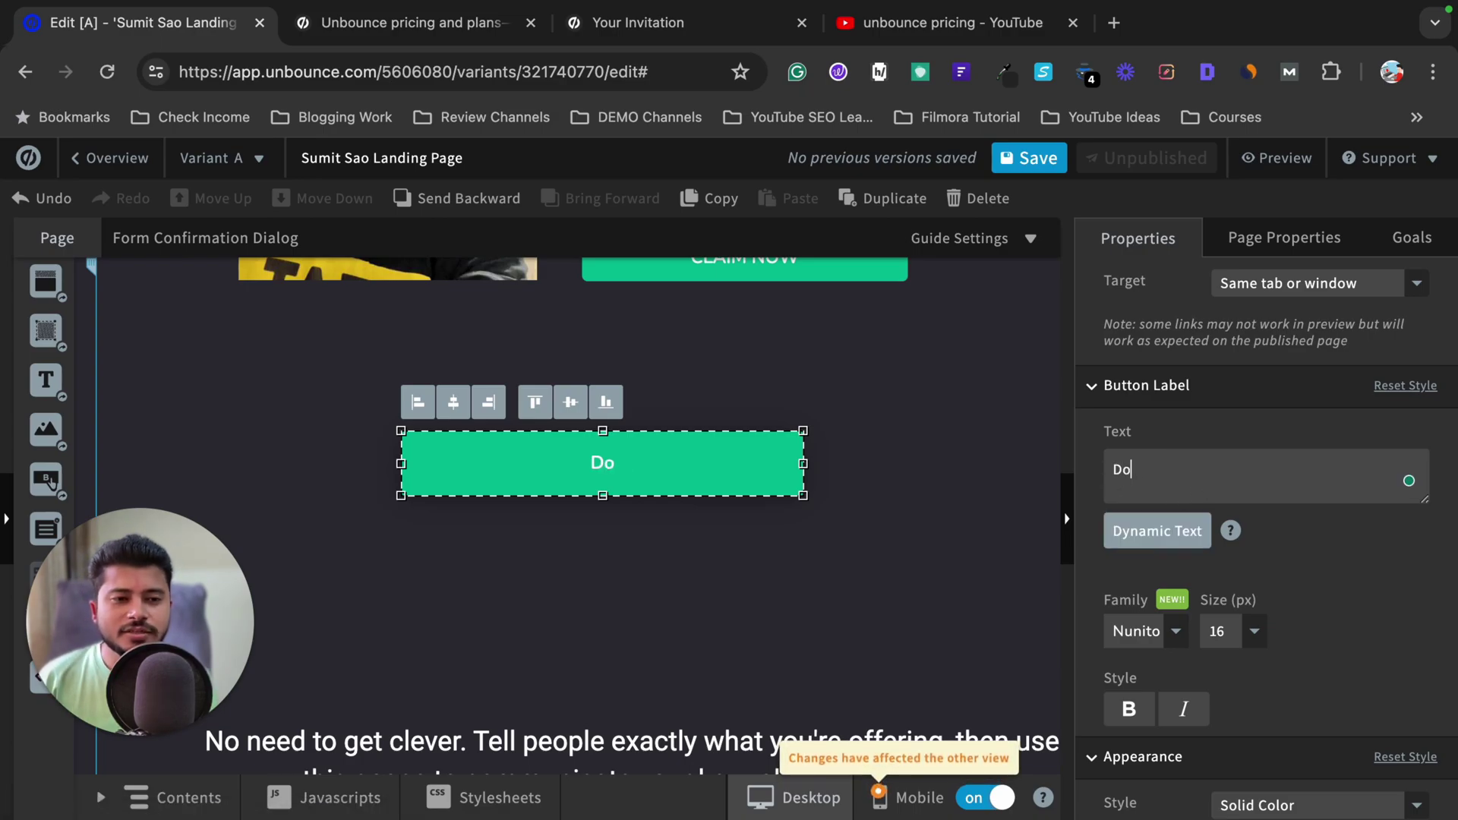
text(nwload For FREE)
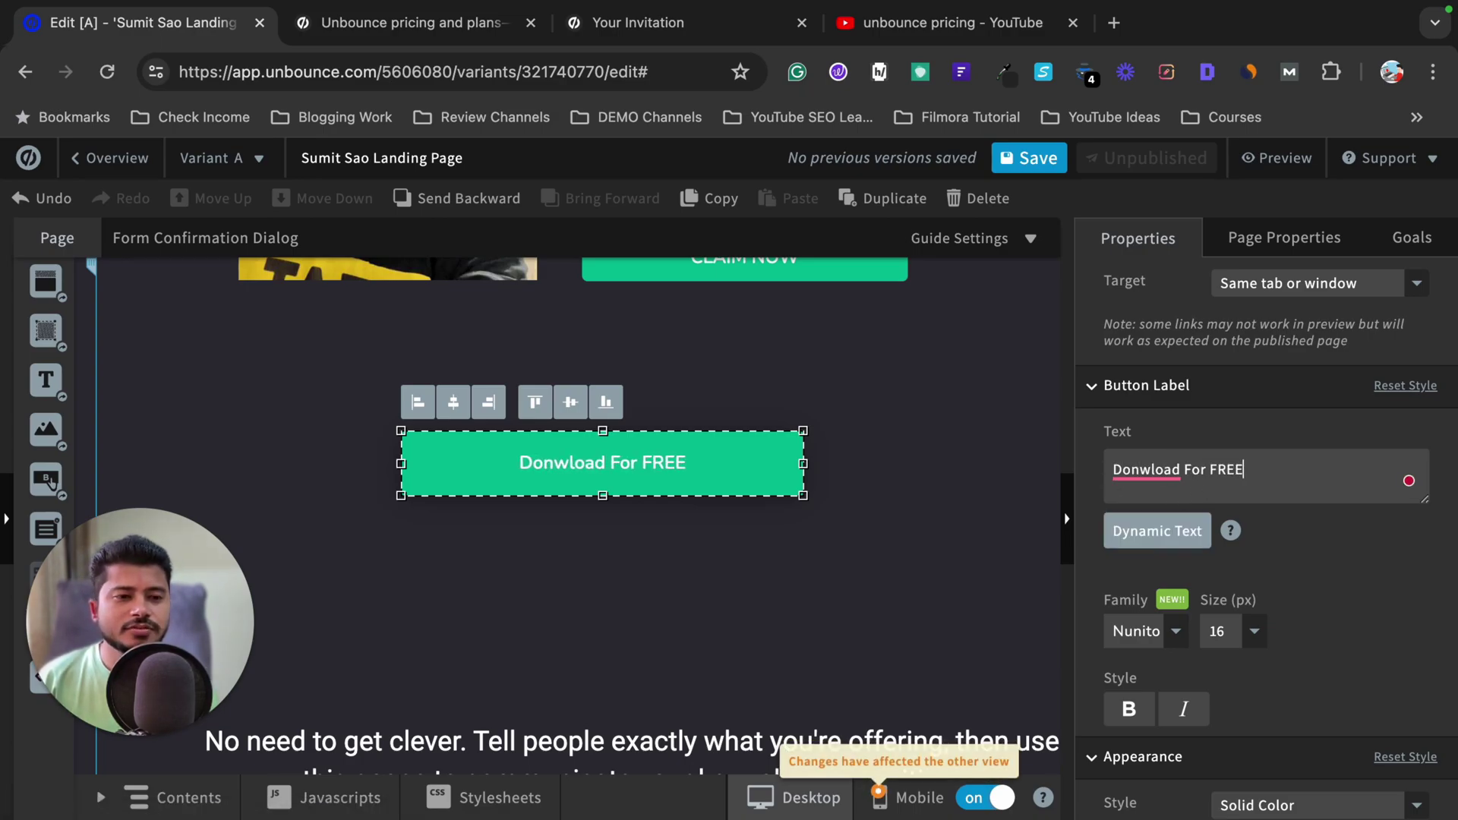
scroll(1252, 517, down, 2)
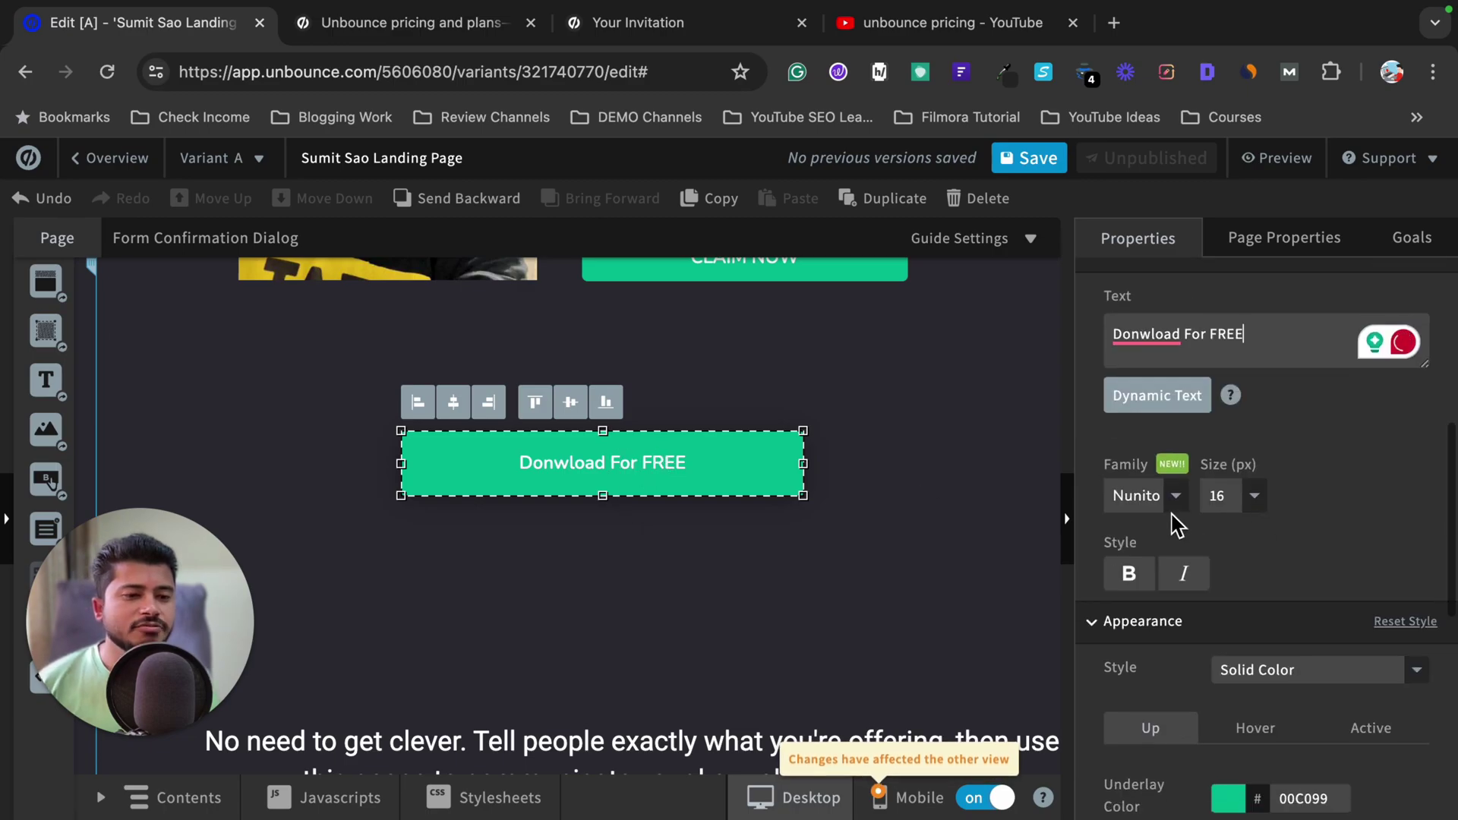
click(1254, 496)
scroll(1245, 644, down, 3)
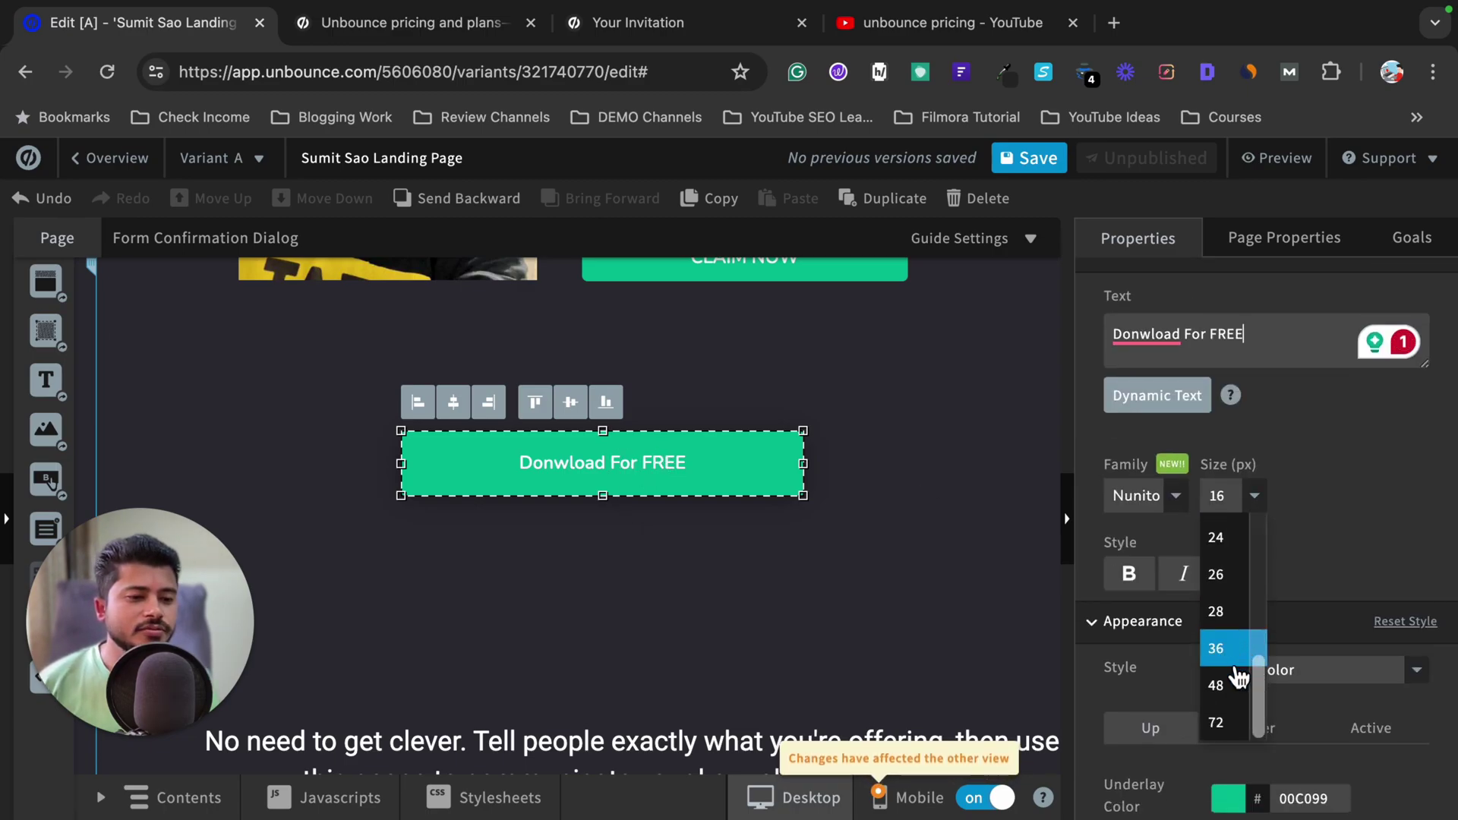
click(1224, 683)
Step: Widen the button so the label fits on one line and give it a bright red background
drag(803, 463, 1047, 521)
drag(900, 490, 833, 470)
scroll(1196, 524, down, 4)
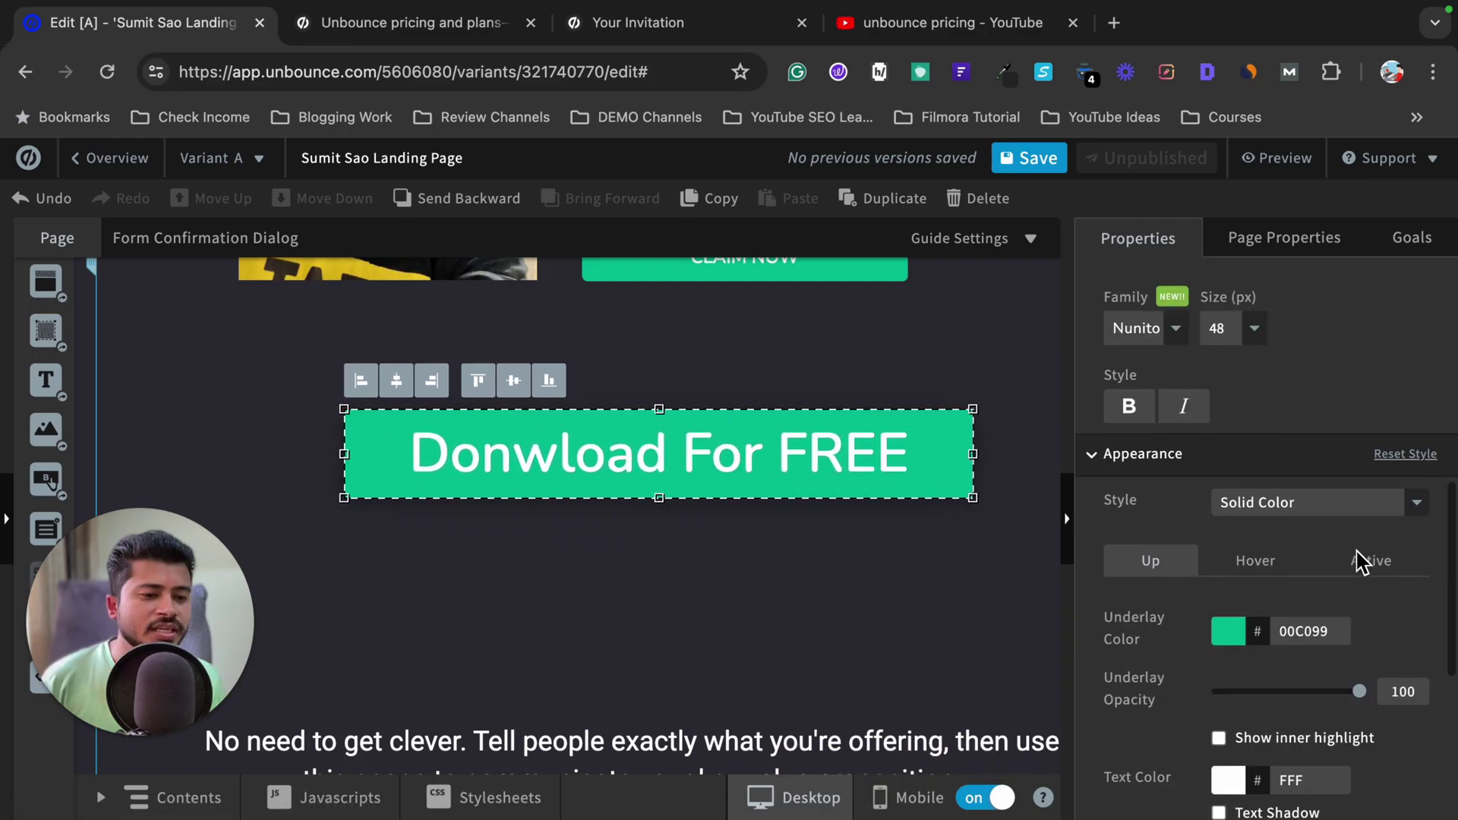
click(1234, 529)
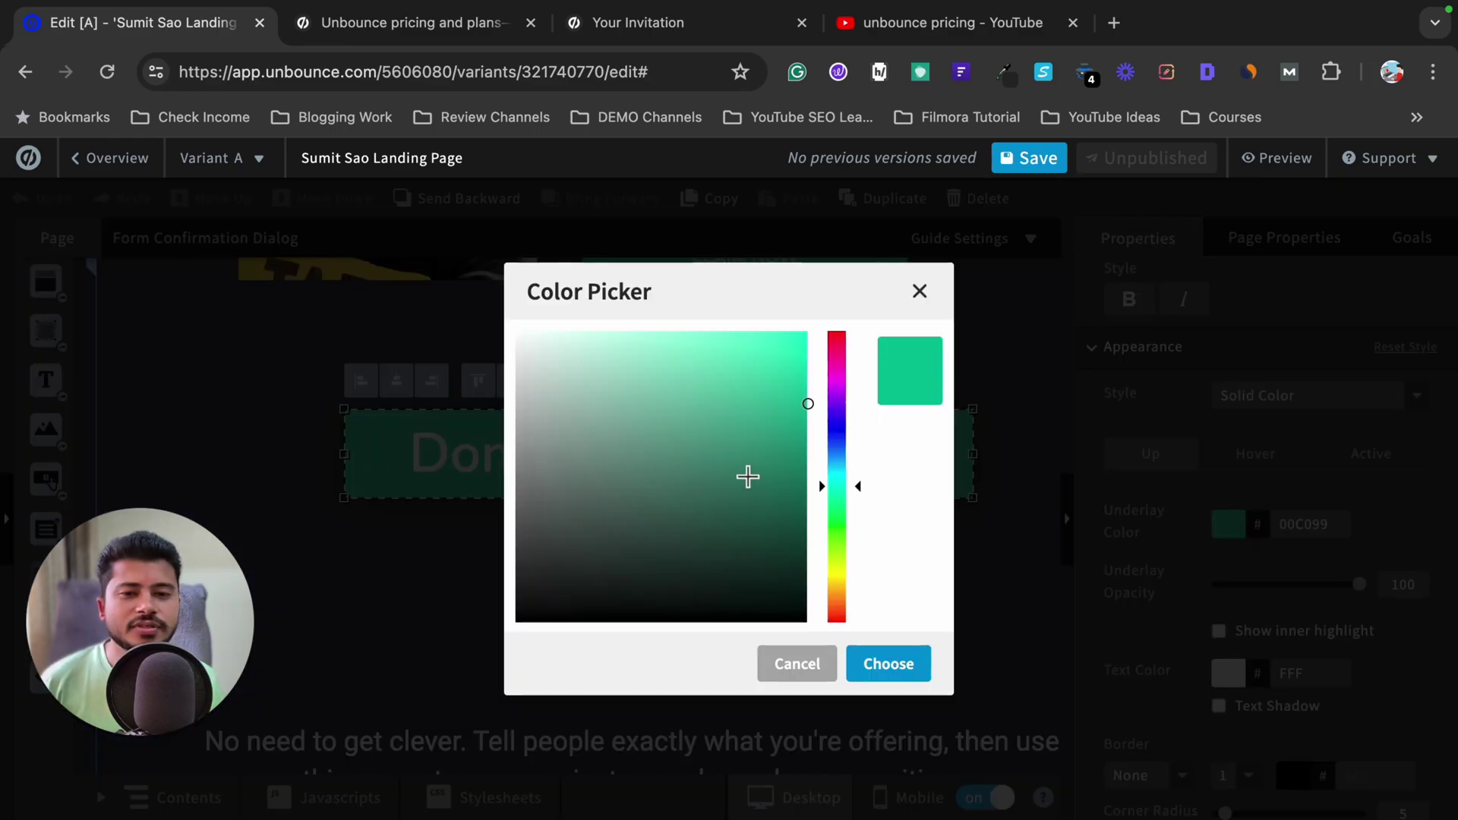
click(839, 382)
click(836, 334)
click(793, 344)
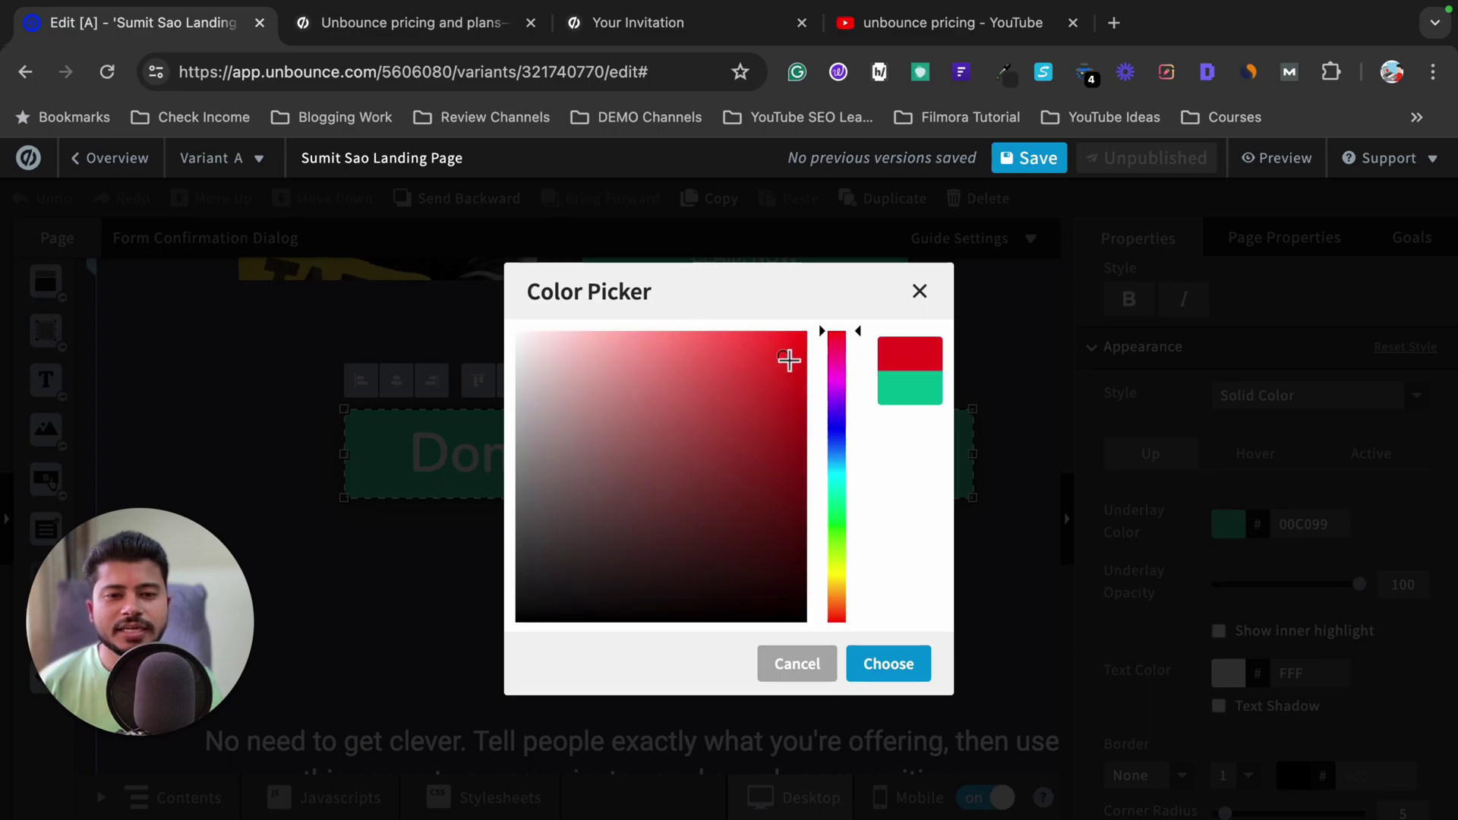
click(889, 666)
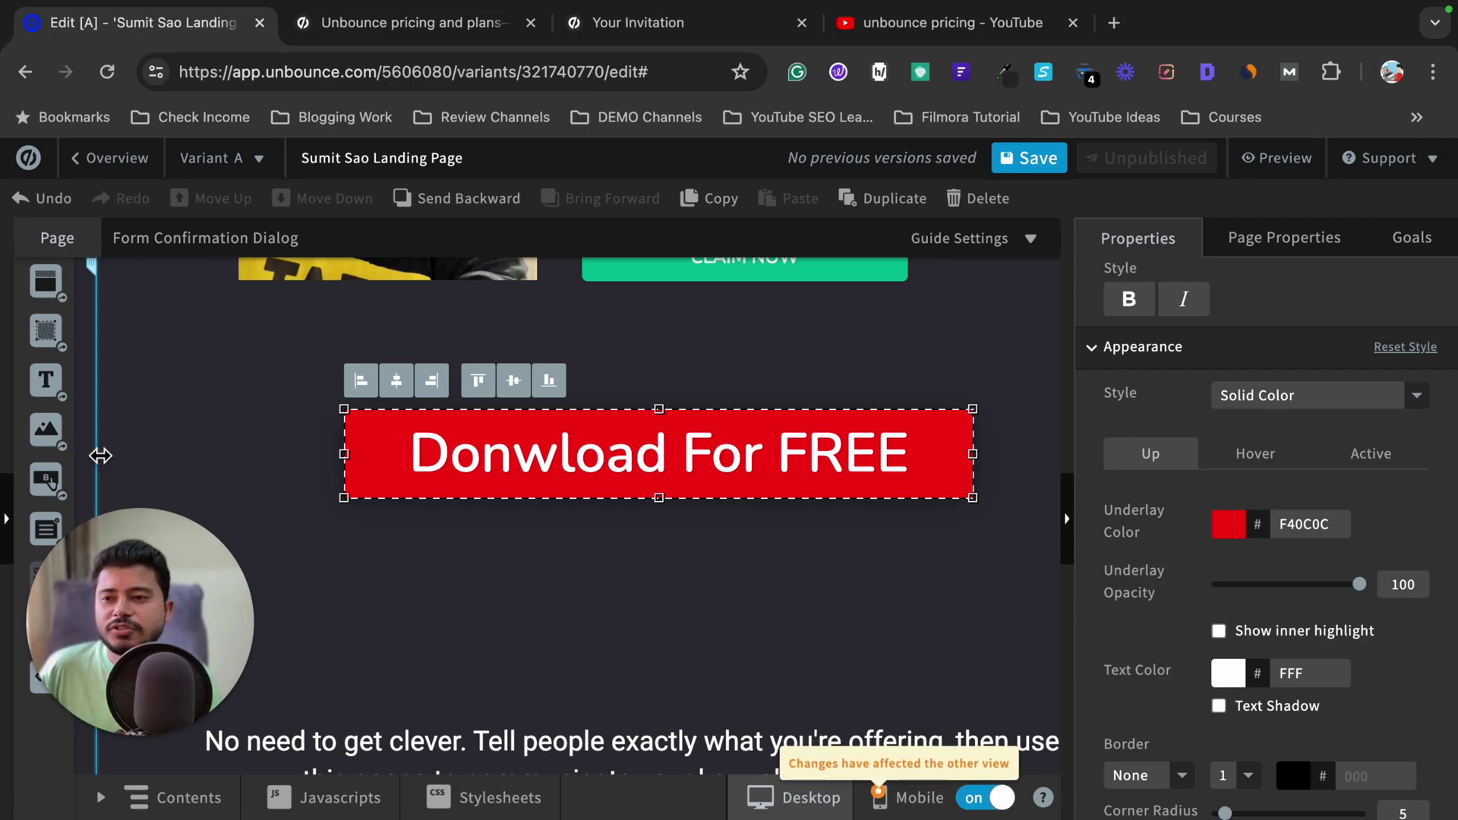
Step: Move the paragraph text further down and drop a Video element onto the page
drag(212, 612, 1389, 611)
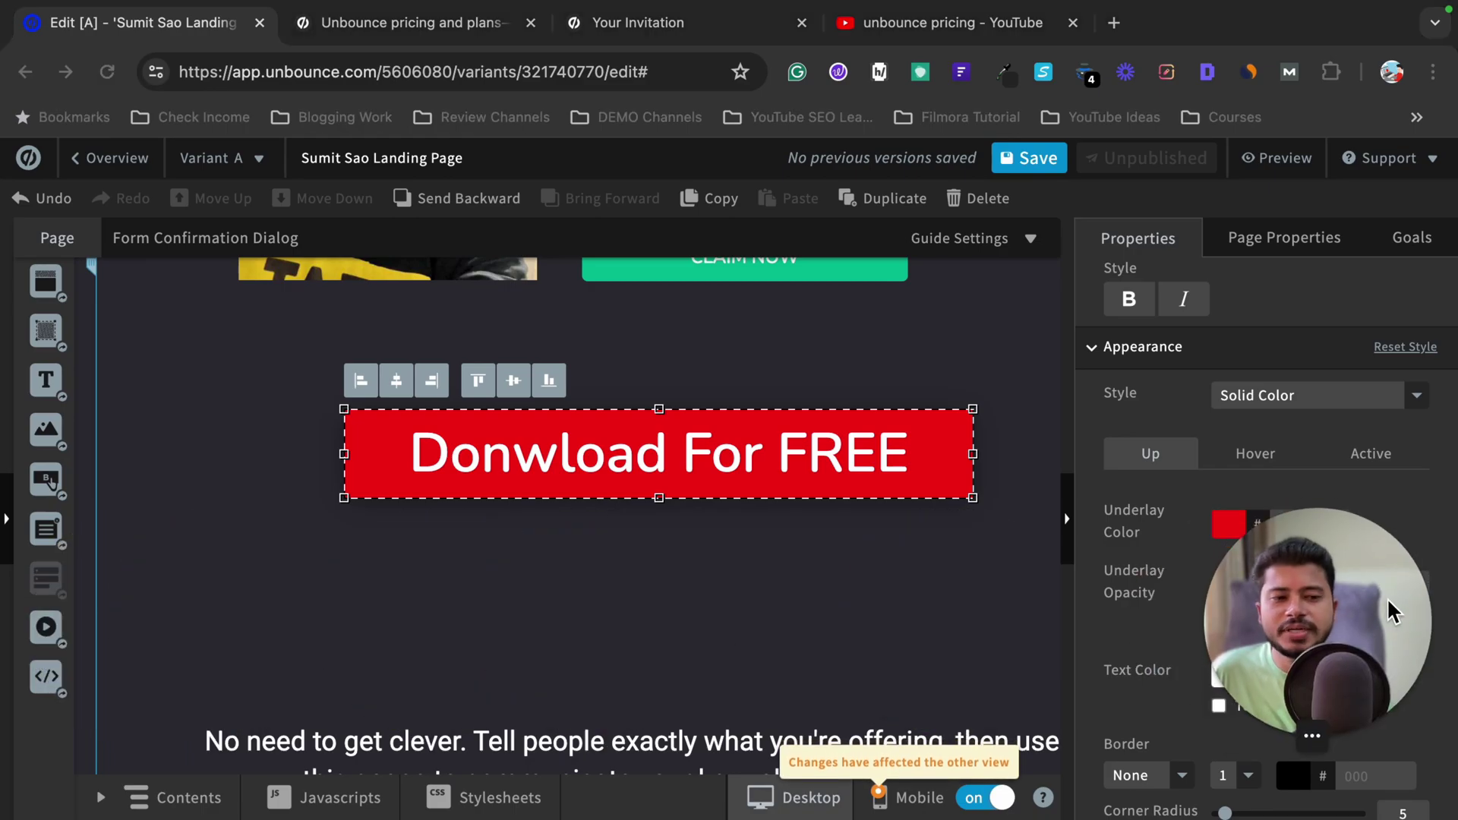
scroll(414, 611, down, 2)
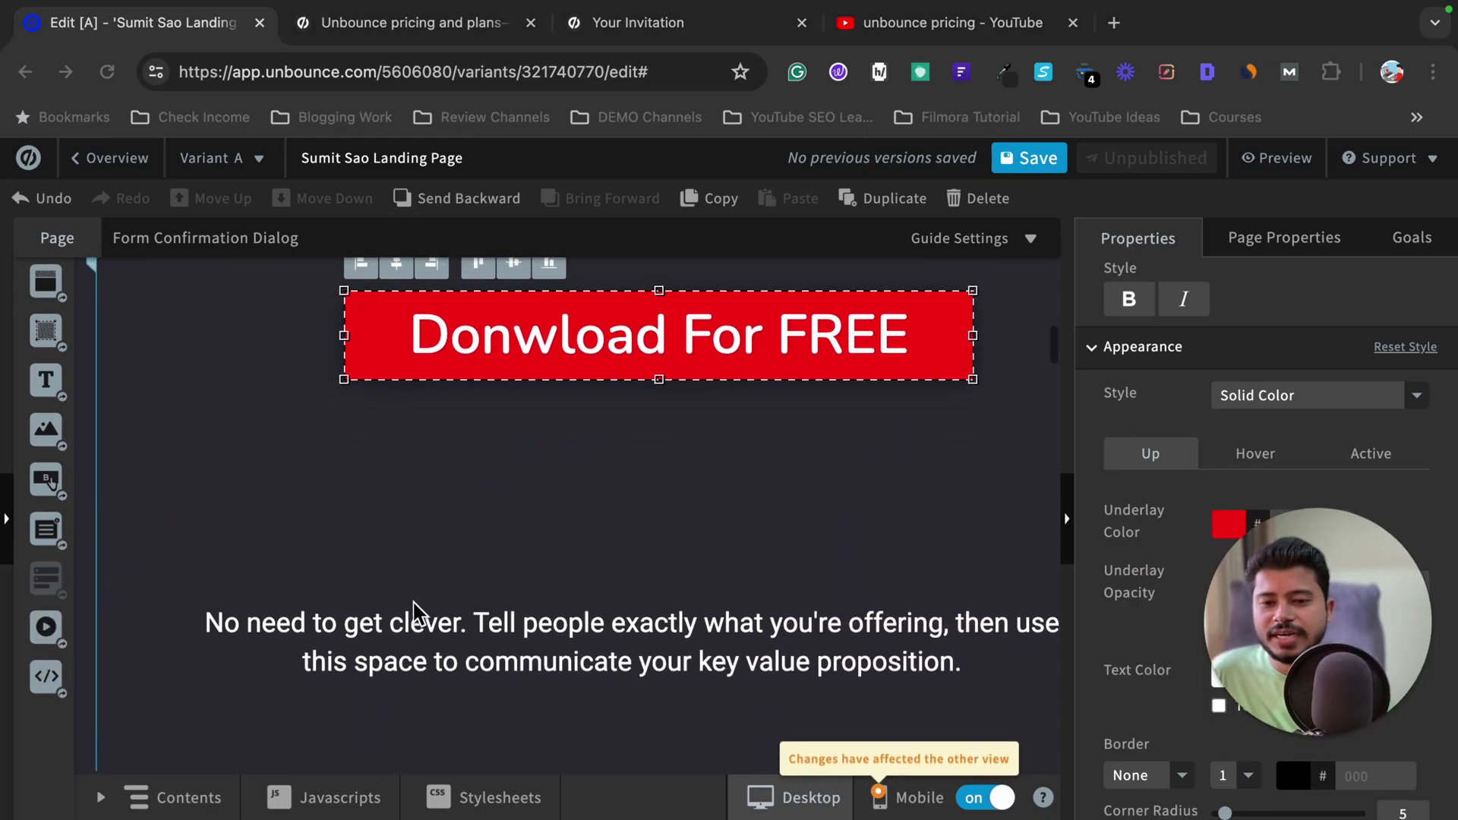
scroll(518, 516, down, 2)
drag(528, 540, 532, 660)
drag(163, 608, 624, 531)
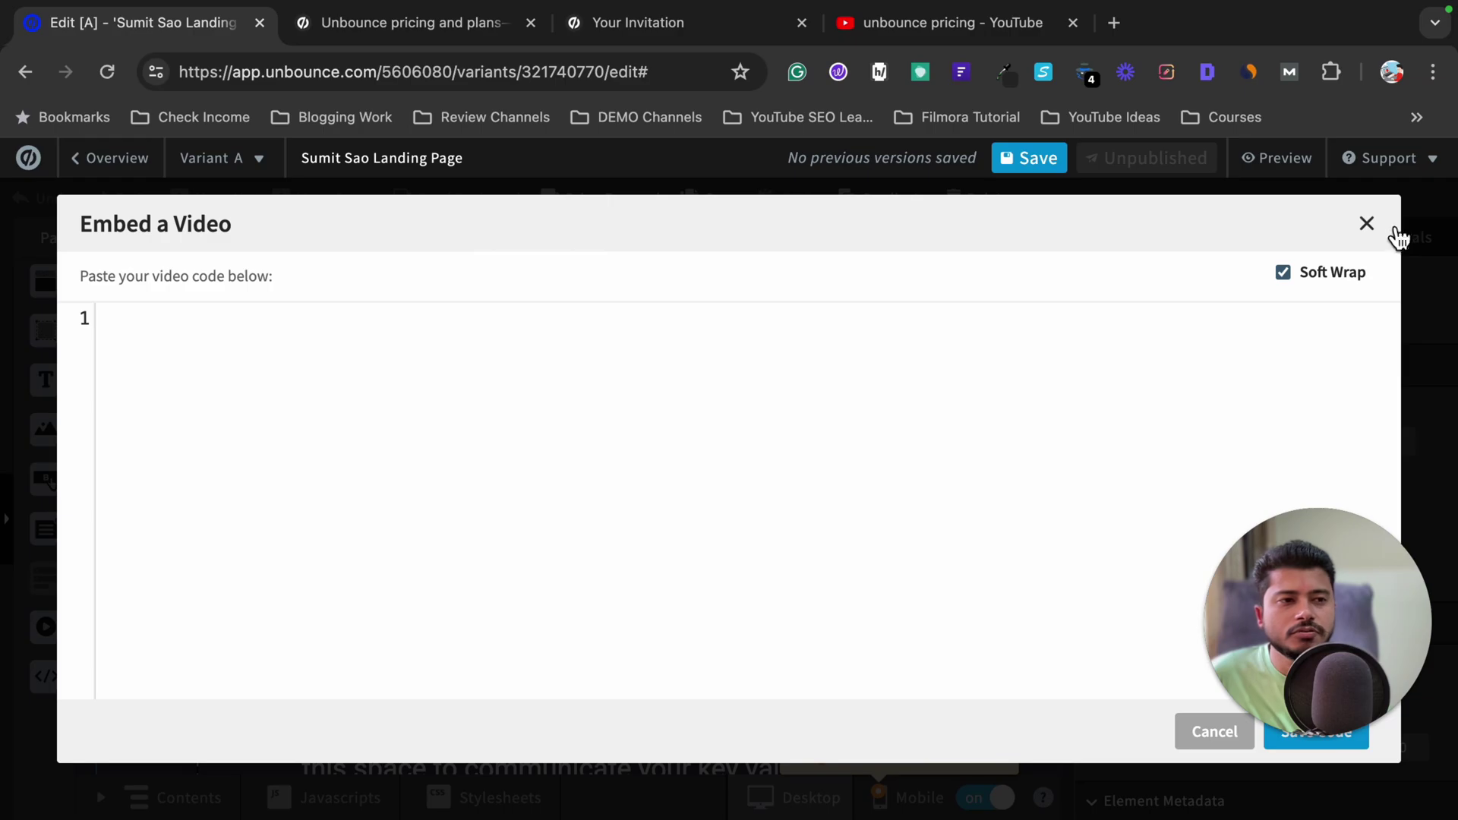
Step: Close the Embed a Video dialog unused, review the page, and switch to Mobile view
click(1366, 224)
scroll(716, 488, up, 10)
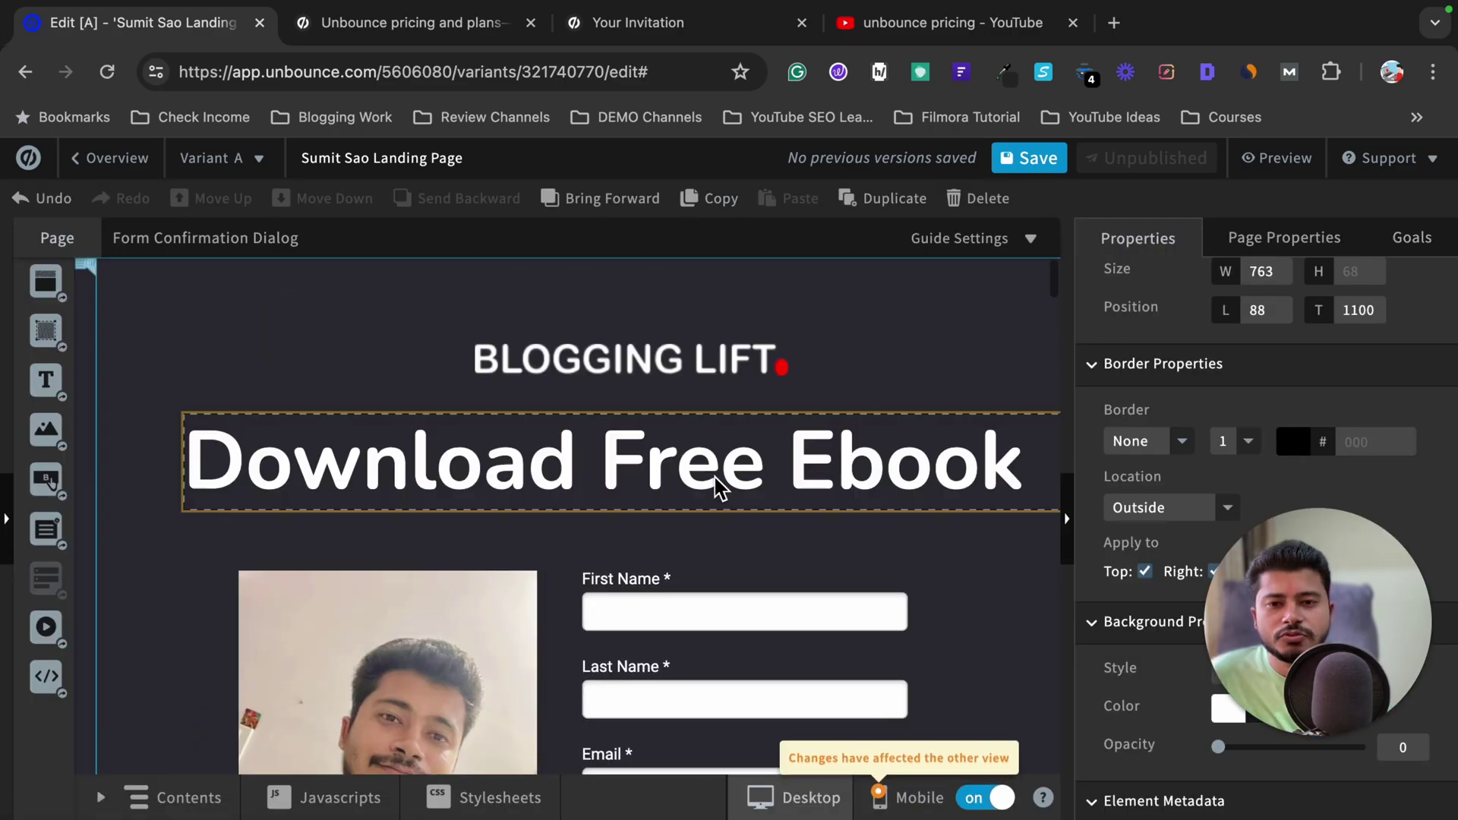
scroll(716, 488, down, 10)
scroll(716, 488, up, 10)
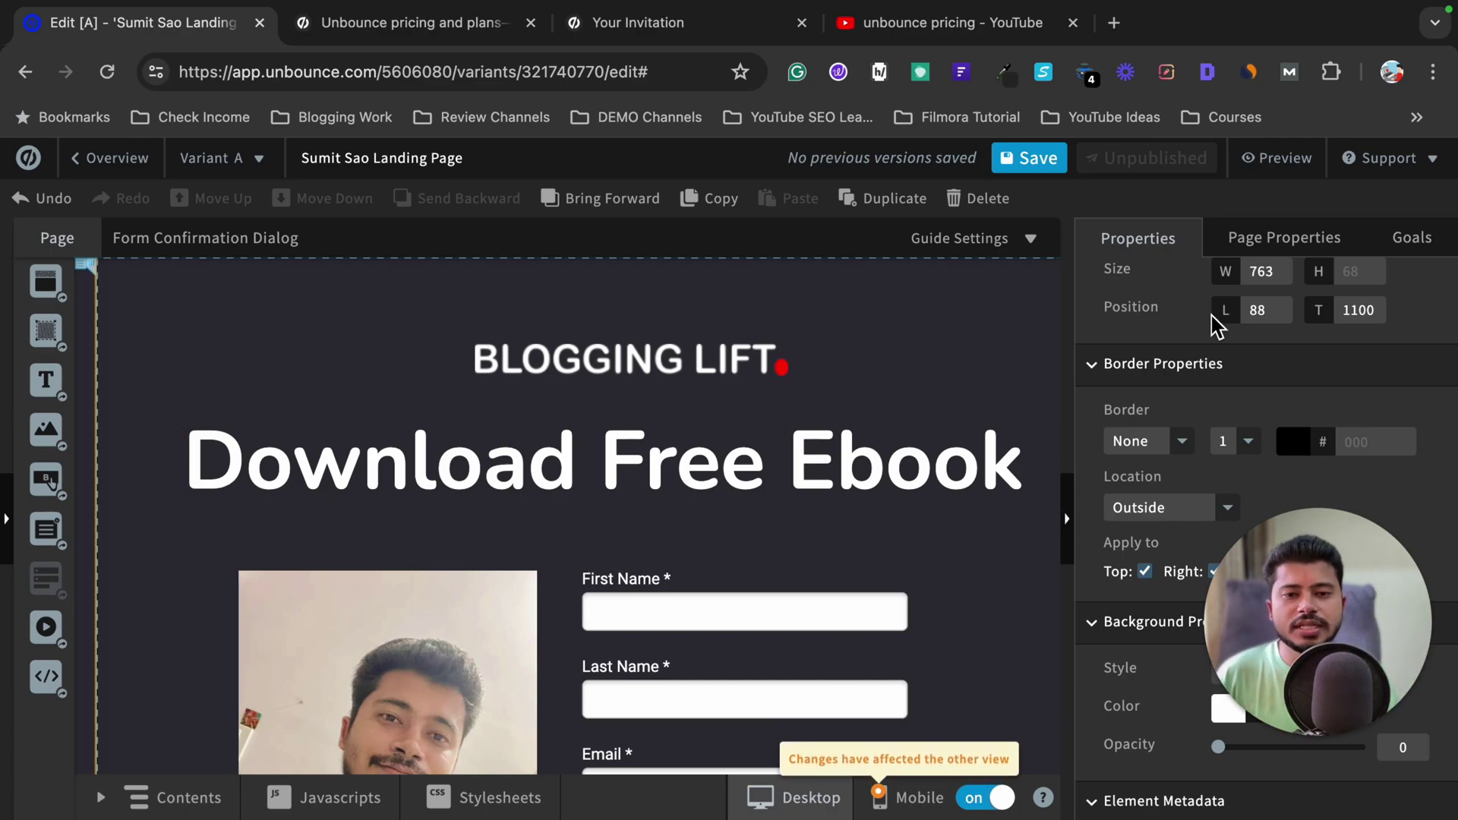
scroll(691, 637, down, 15)
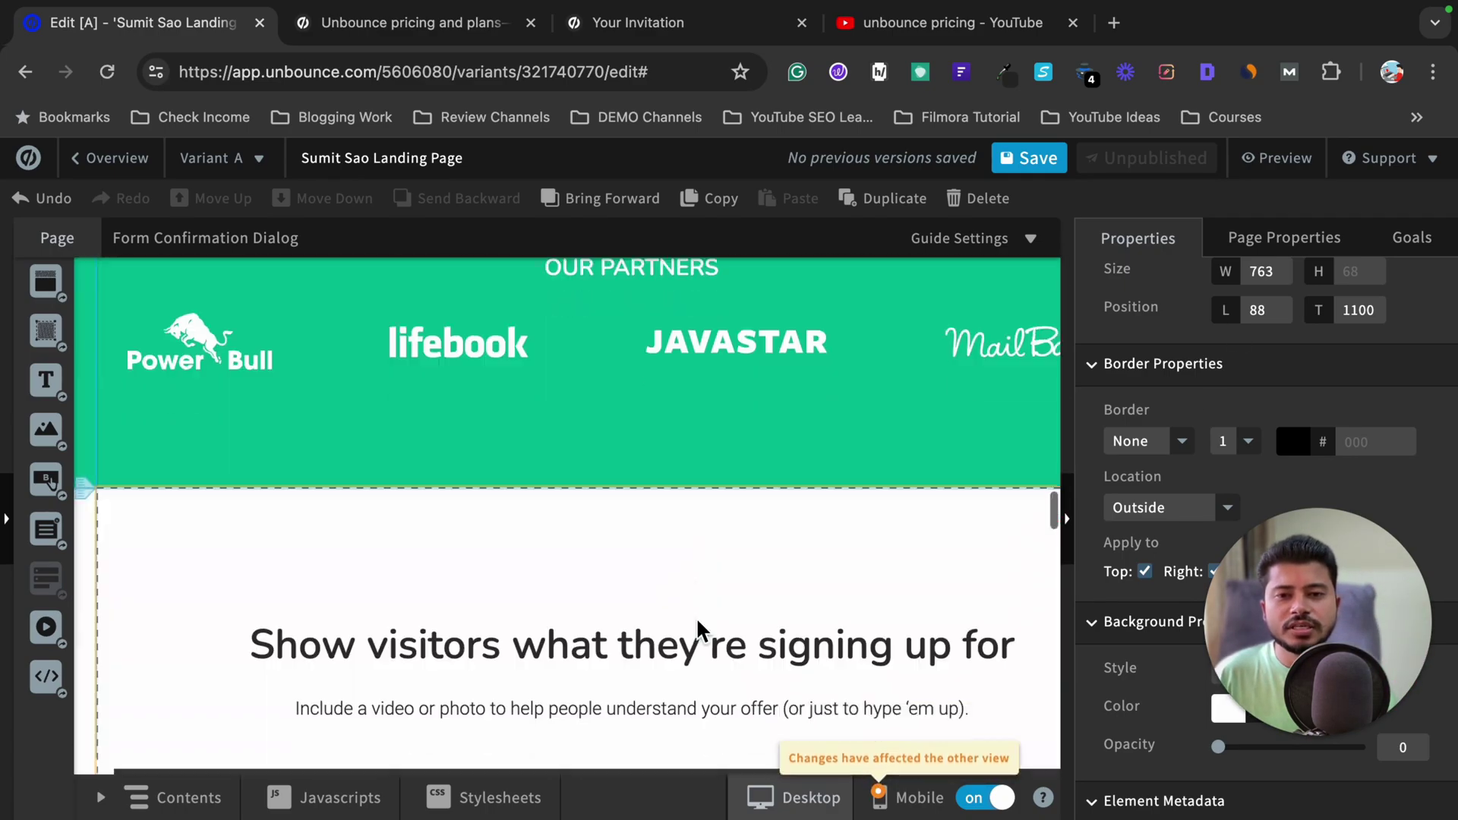
scroll(697, 627, up, 15)
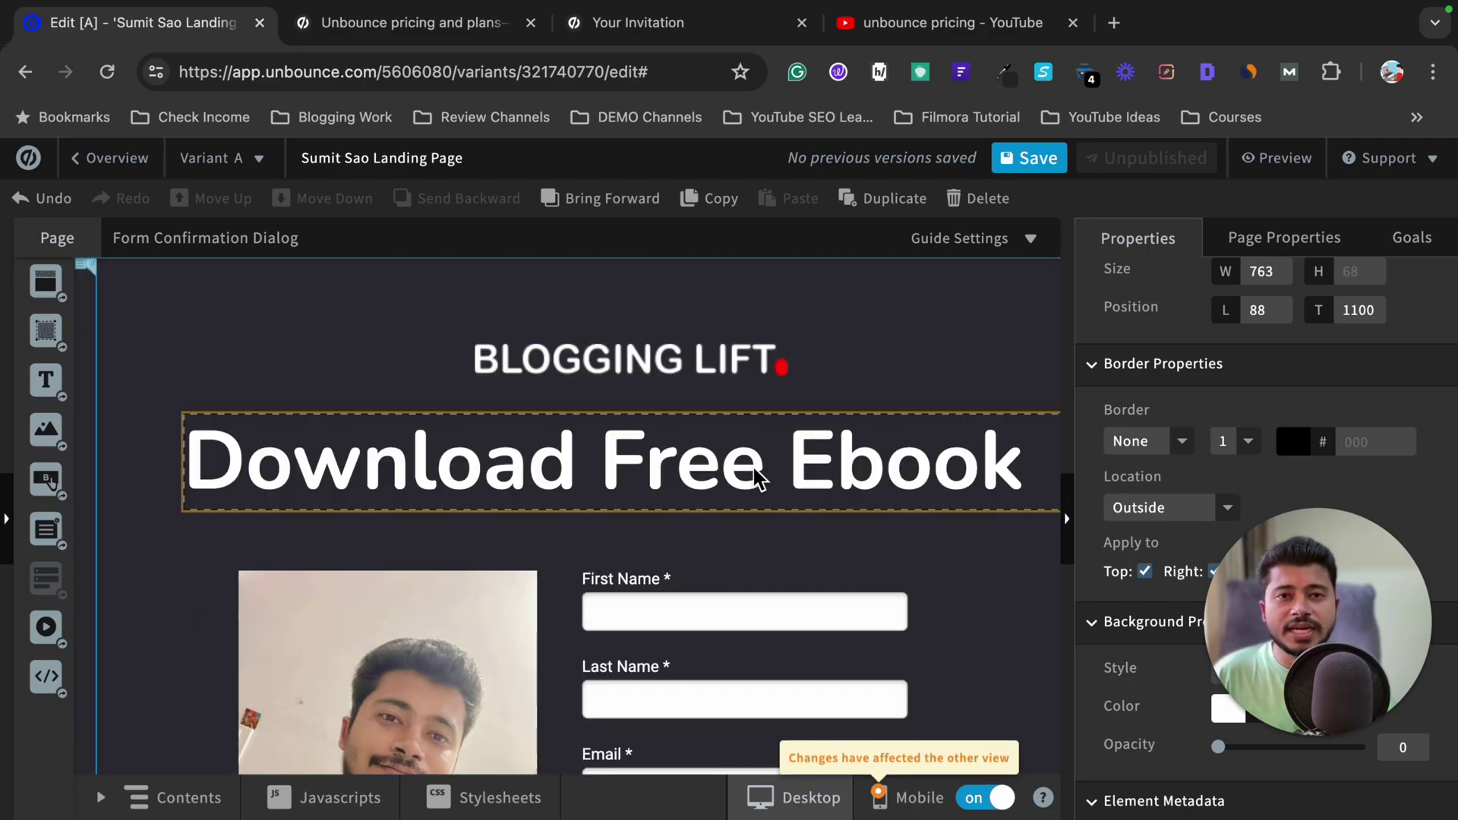
scroll(754, 478, down, 5)
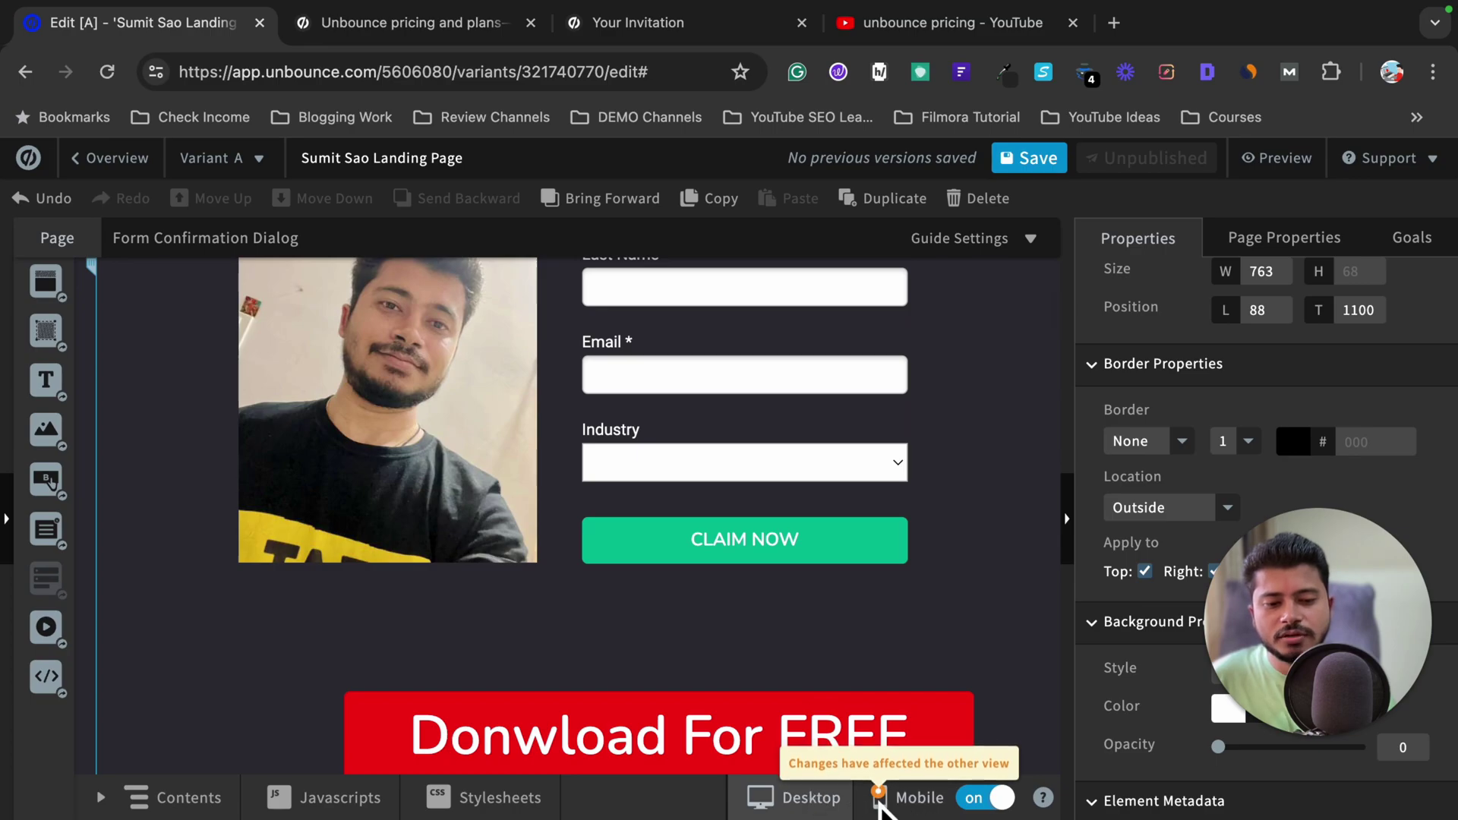
click(920, 809)
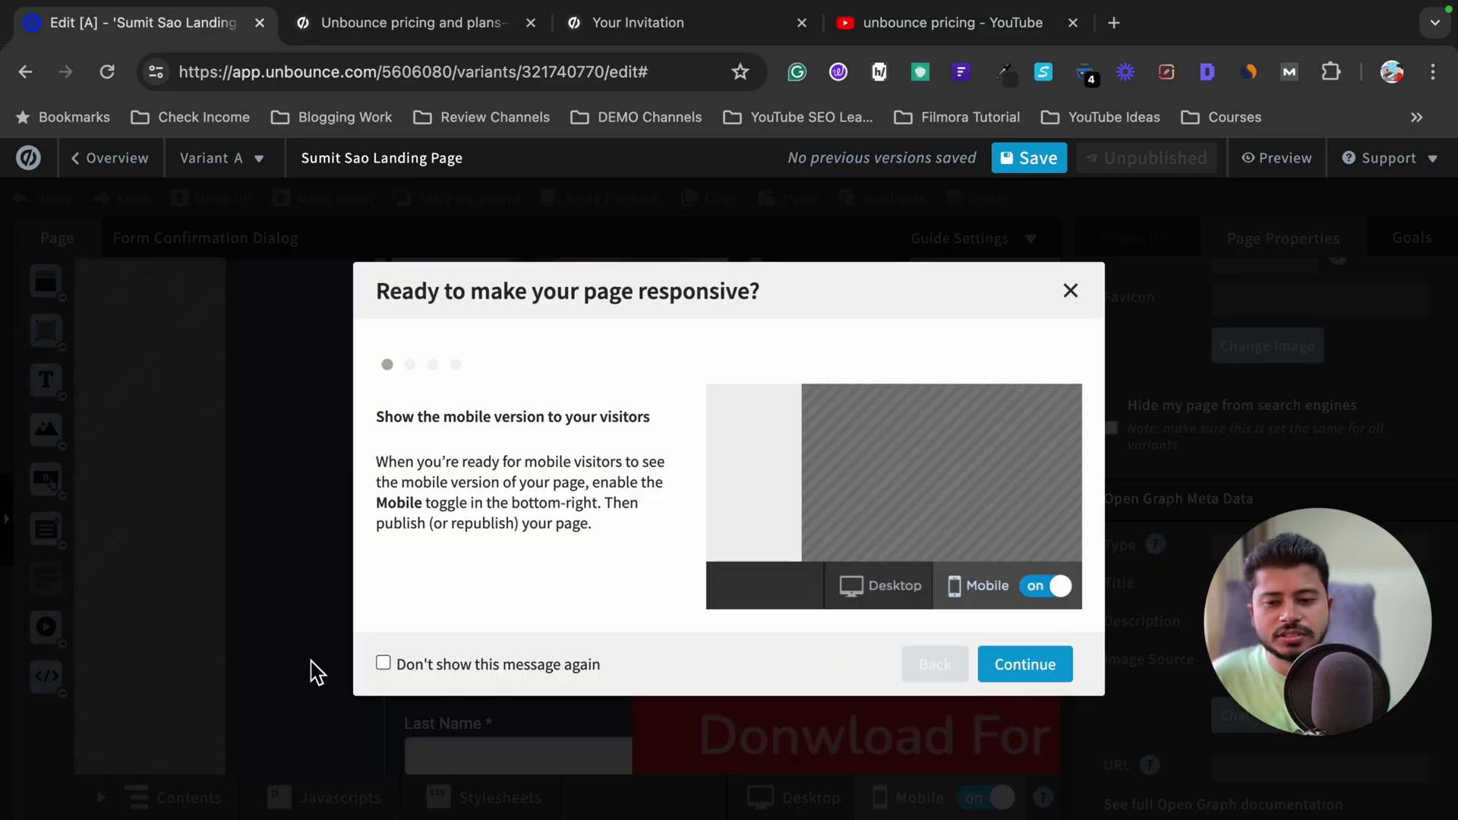
Step: Continue past the responsive-page introduction and dismiss it to reach the mobile layout
click(1028, 672)
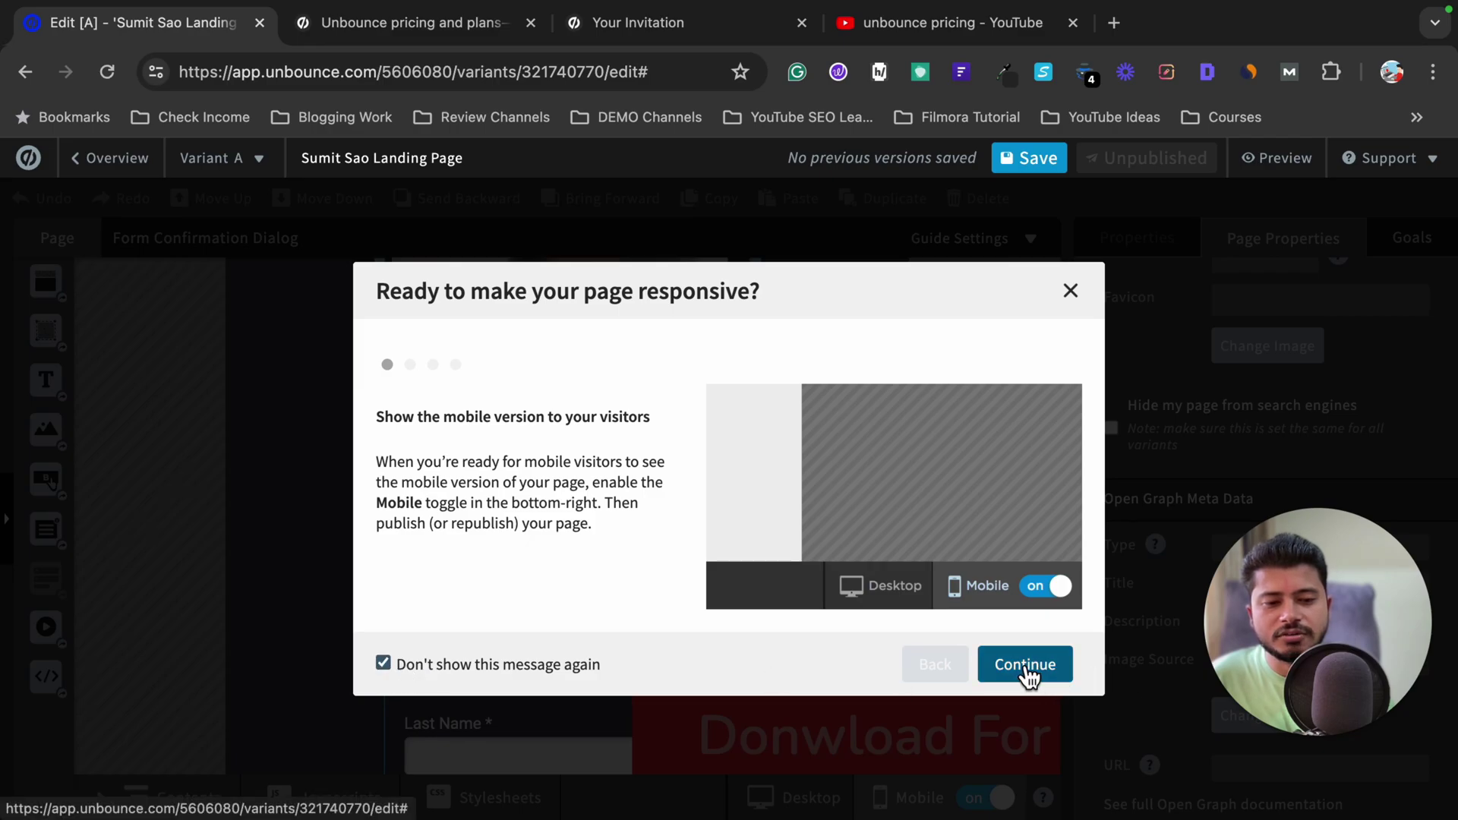
key(Escape)
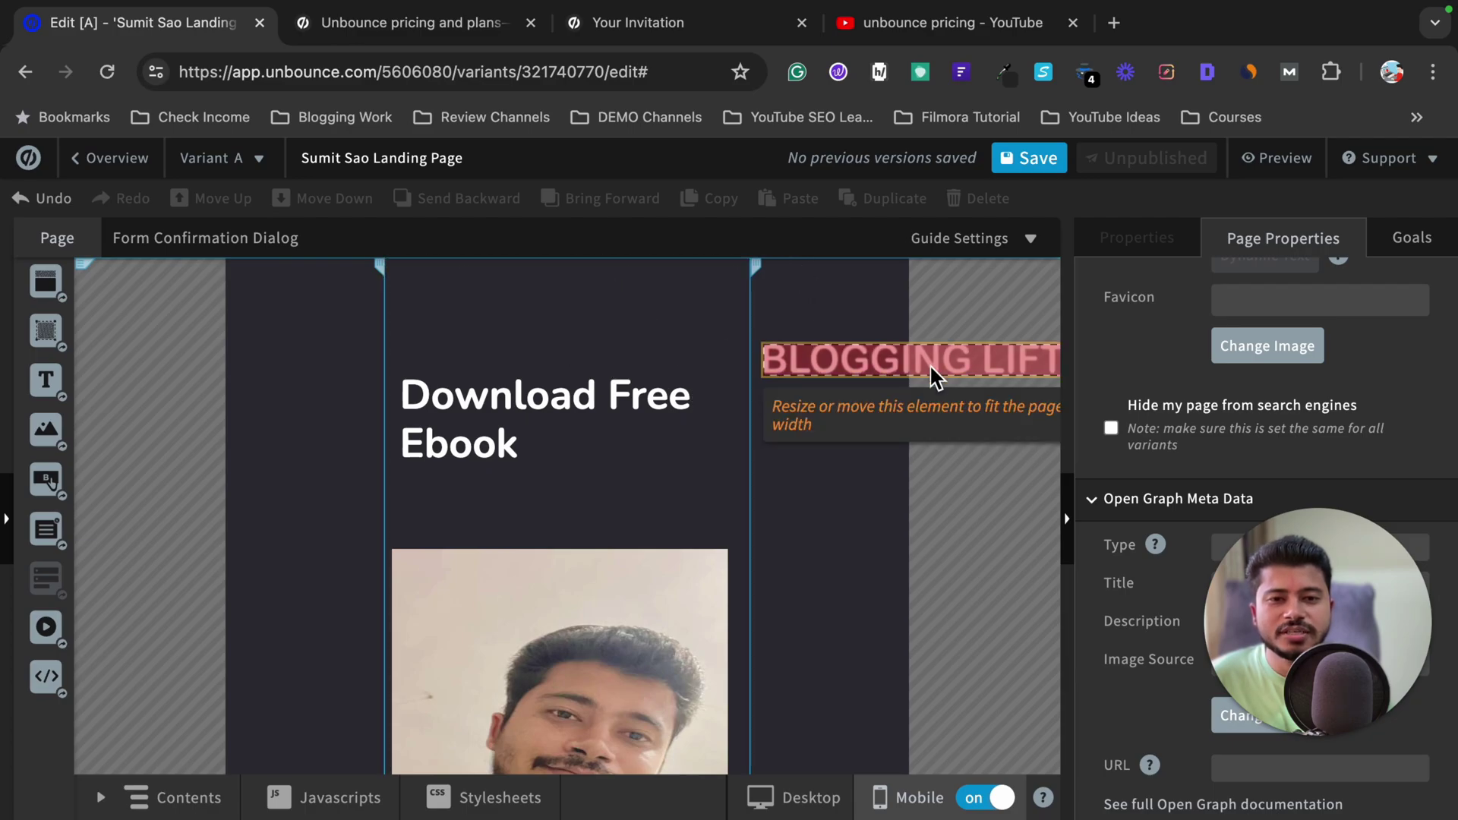
Step: Move and shrink the BLOGGING LIFT logo so it fits inside the mobile column
drag(961, 355, 614, 338)
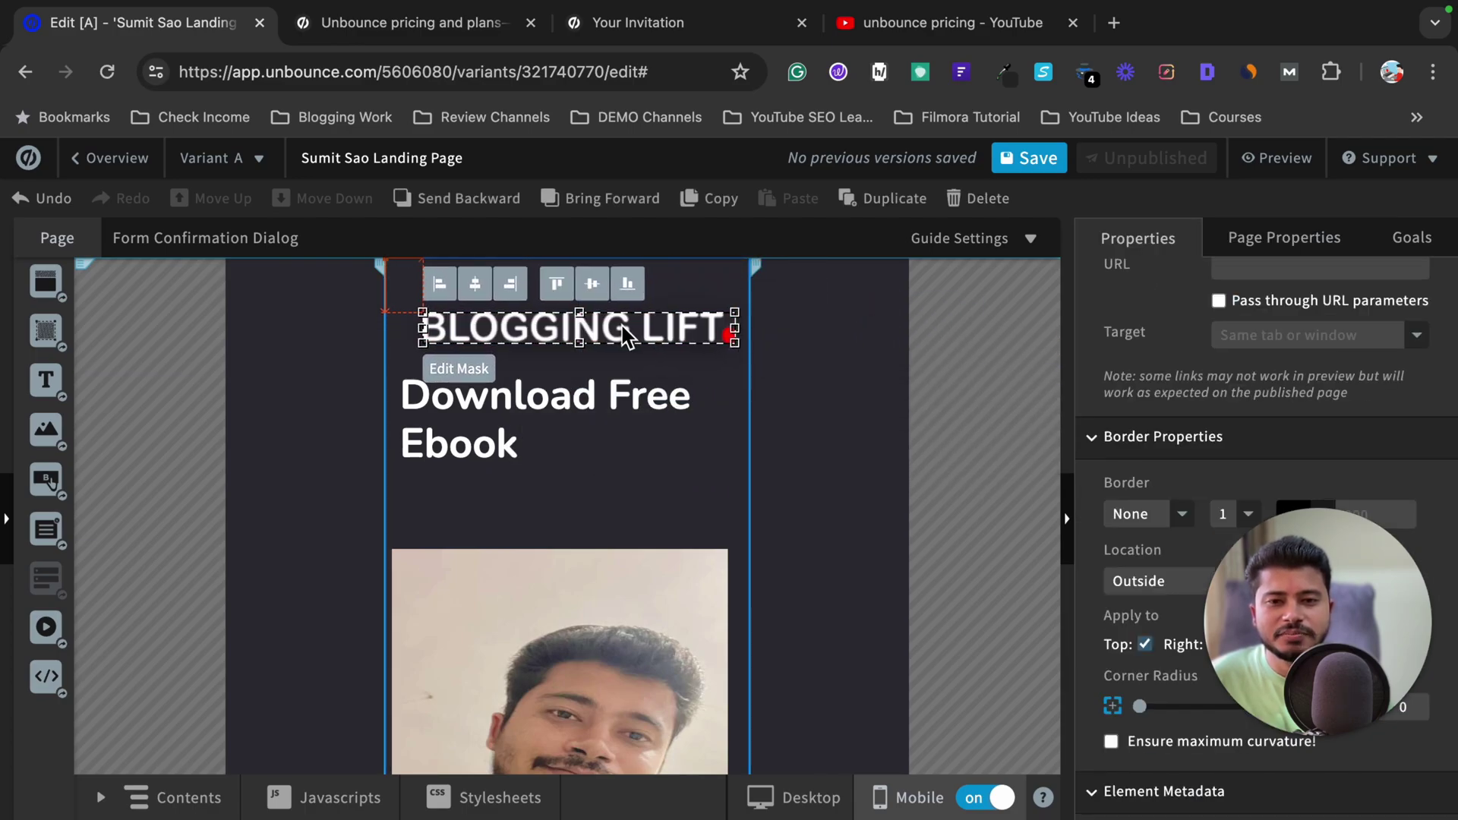
drag(735, 342, 643, 334)
drag(535, 334, 566, 342)
Step: Center-align the Download Free Ebook heading and snap its box to the column's left edge
click(505, 425)
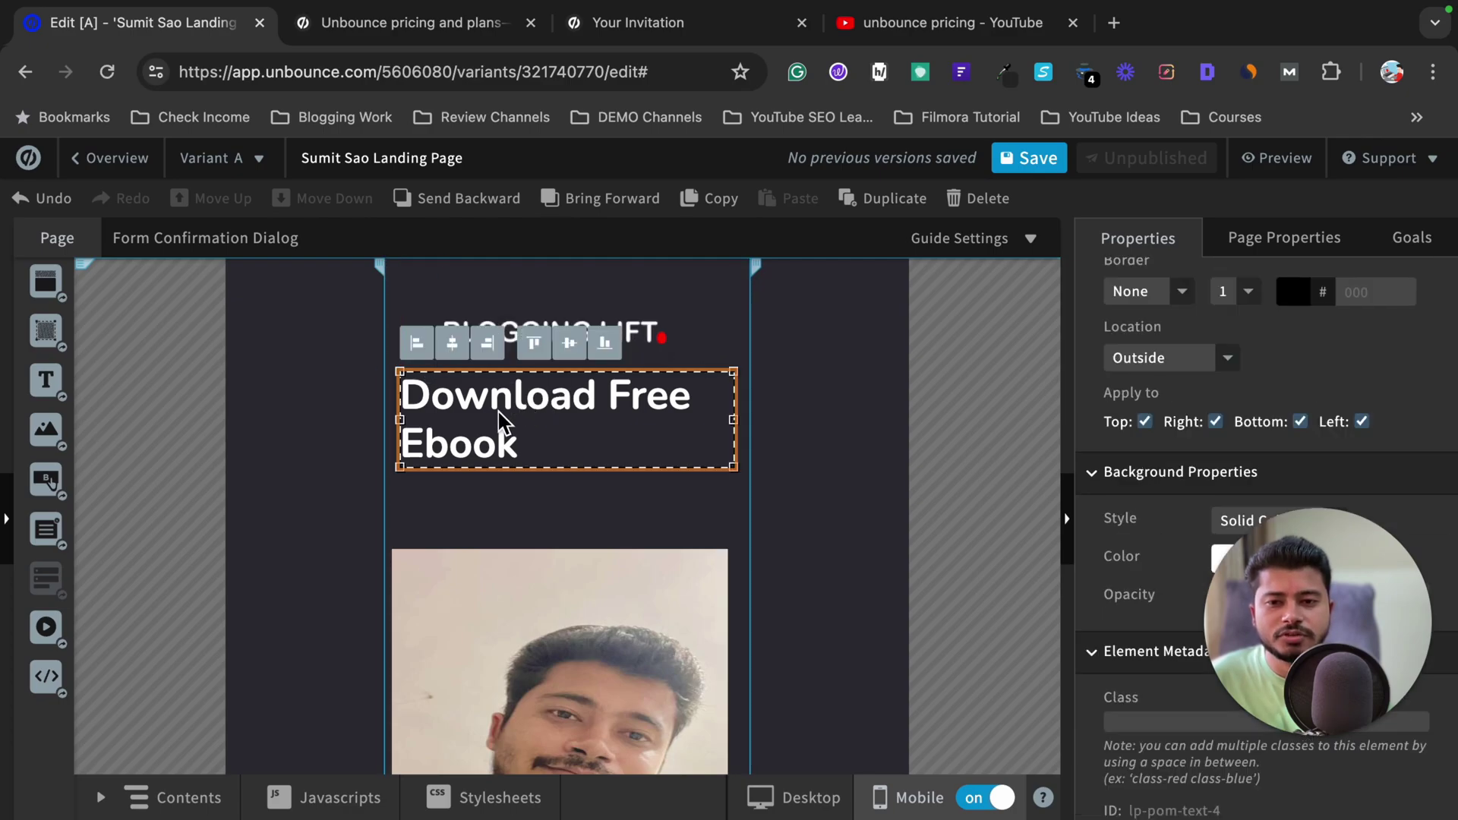
scroll(1215, 478, down, 1)
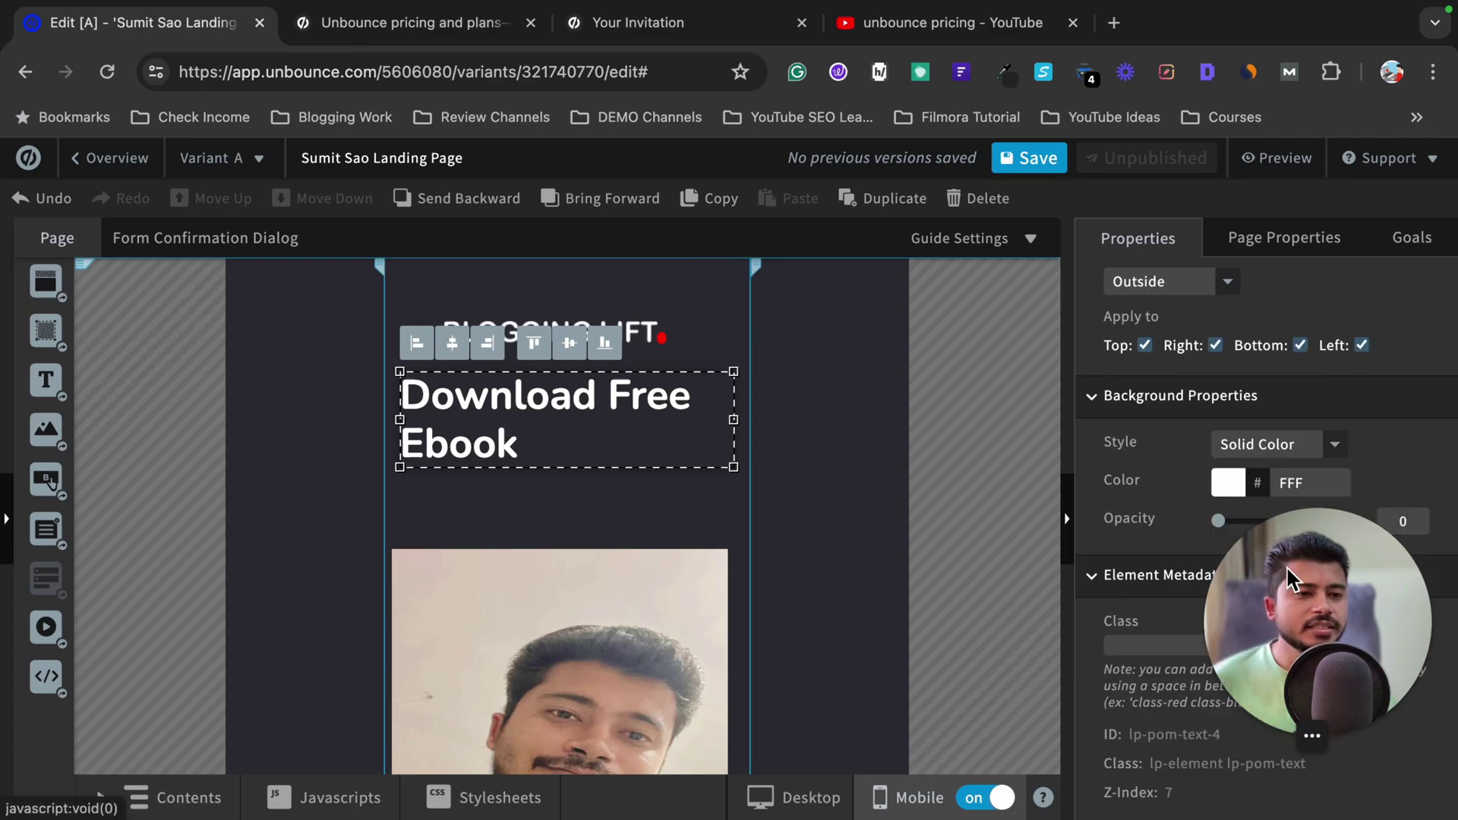
scroll(1340, 499, up, 4)
scroll(1336, 495, up, 2)
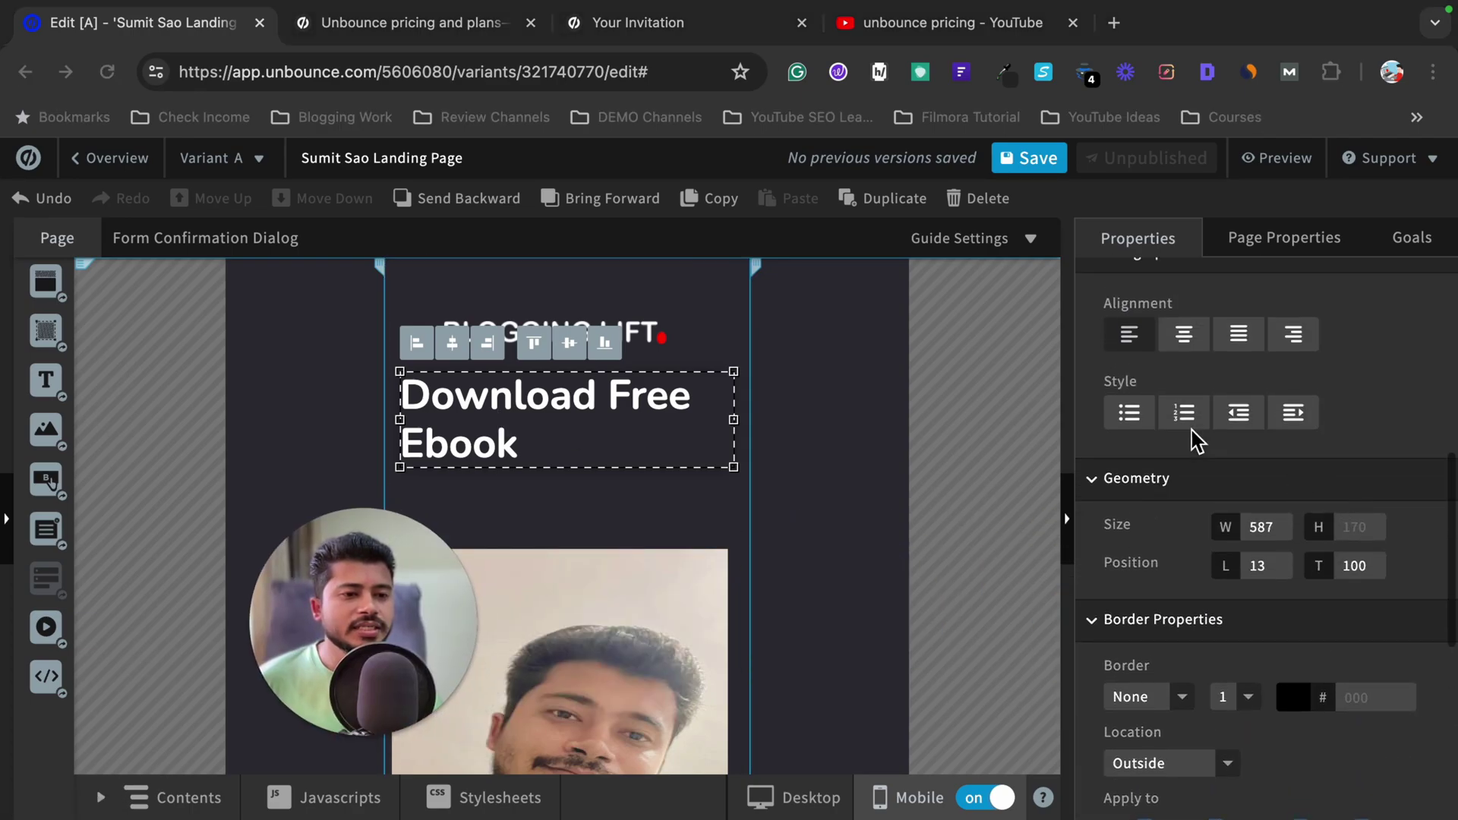
click(1186, 338)
drag(607, 437, 585, 445)
Step: Shrink the photo, move it up and right, and reposition the signup form
scroll(607, 516, down, 2)
click(654, 501)
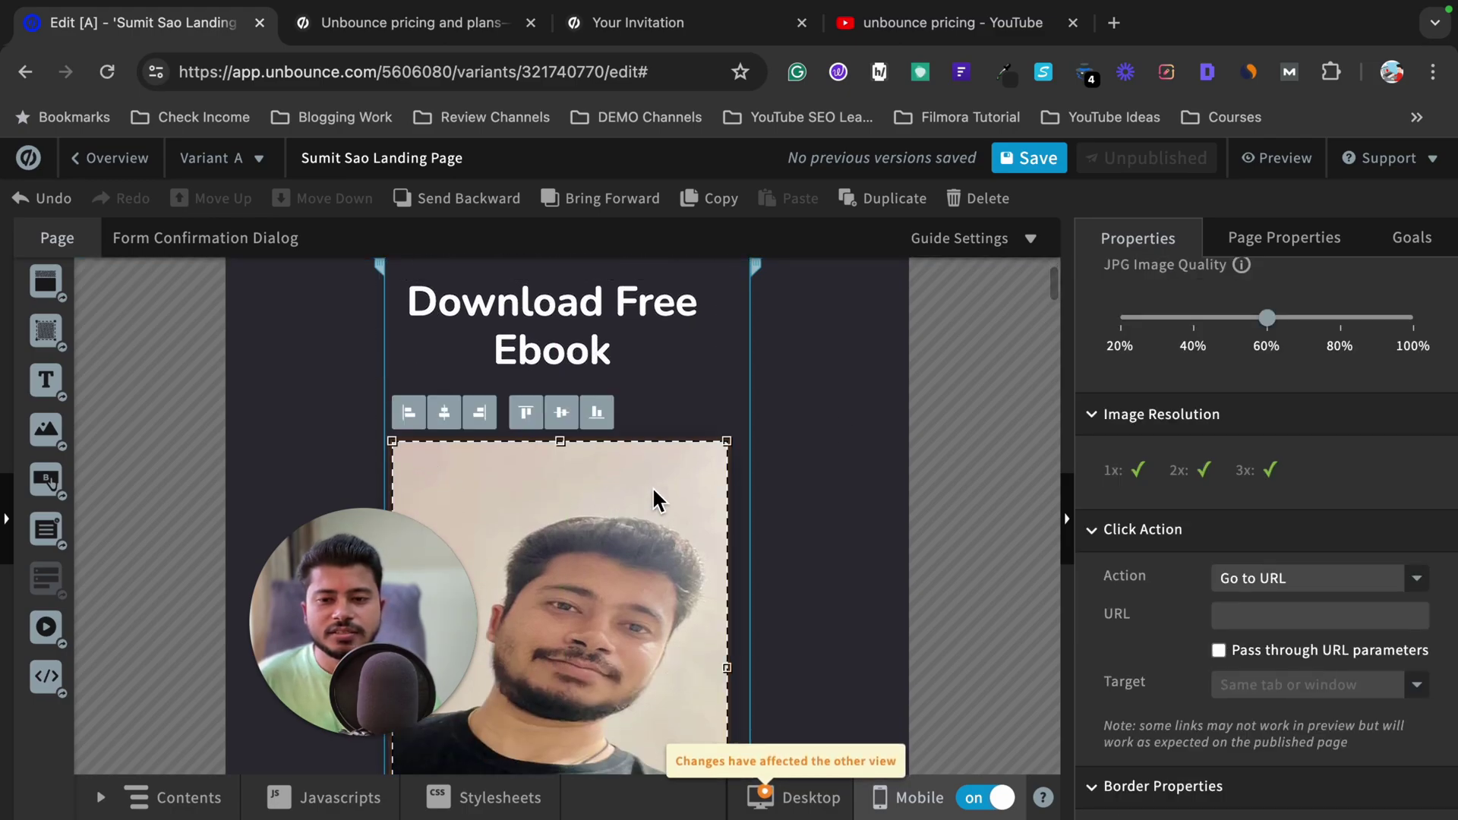
drag(732, 442, 641, 553)
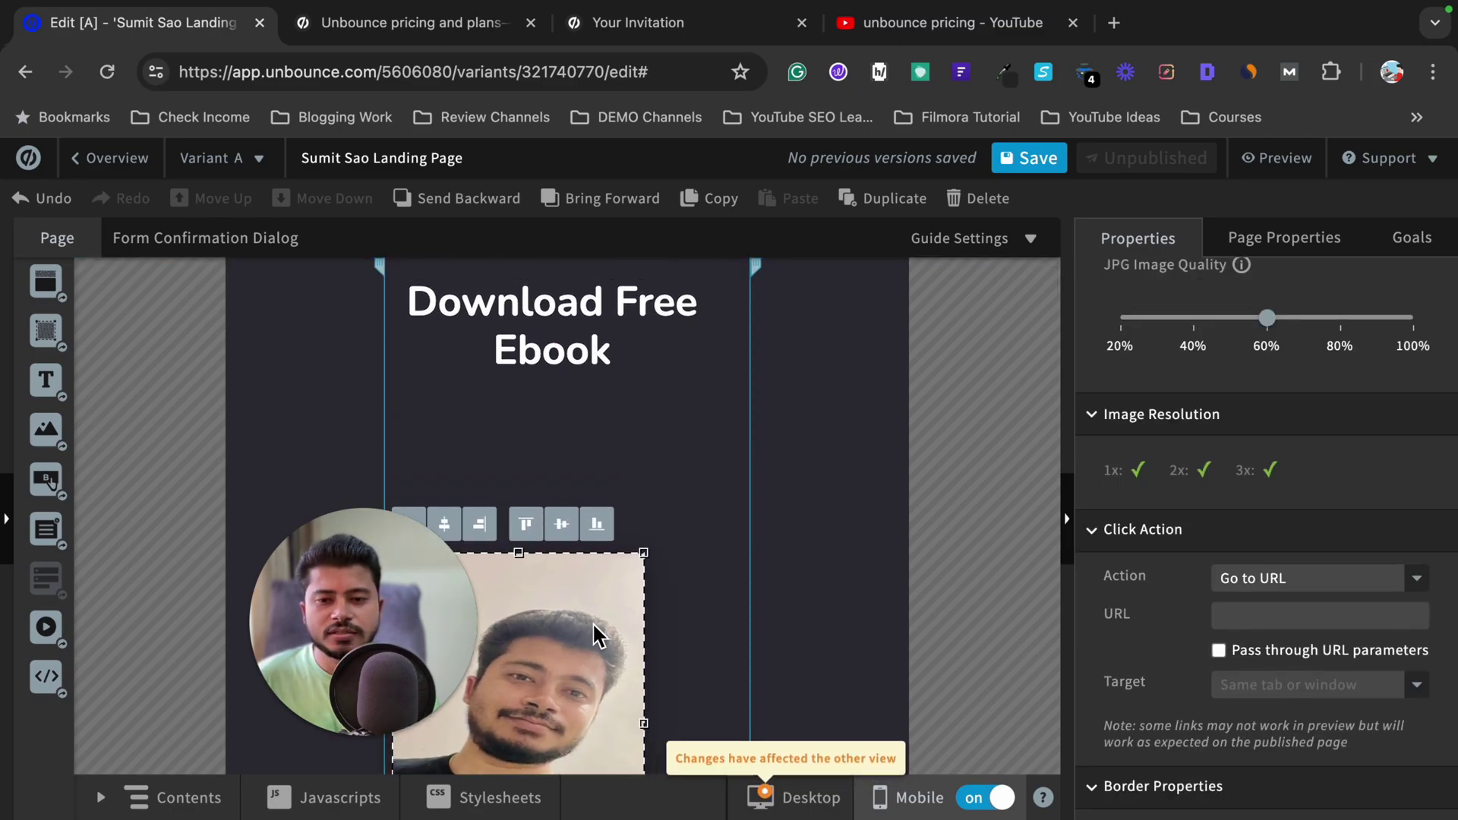
drag(594, 635, 647, 486)
scroll(642, 493, down, 6)
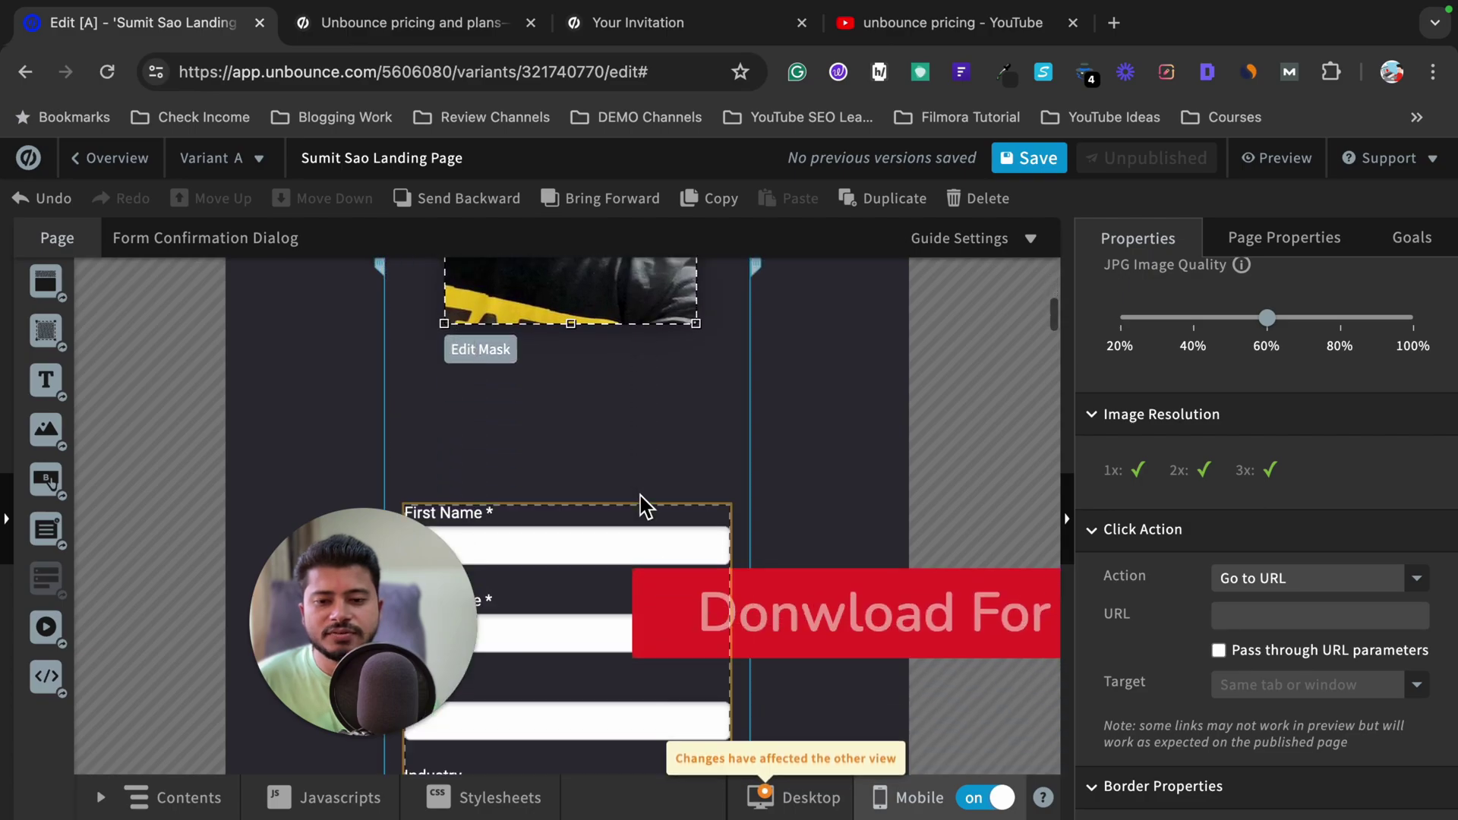
click(573, 422)
drag(572, 423, 584, 387)
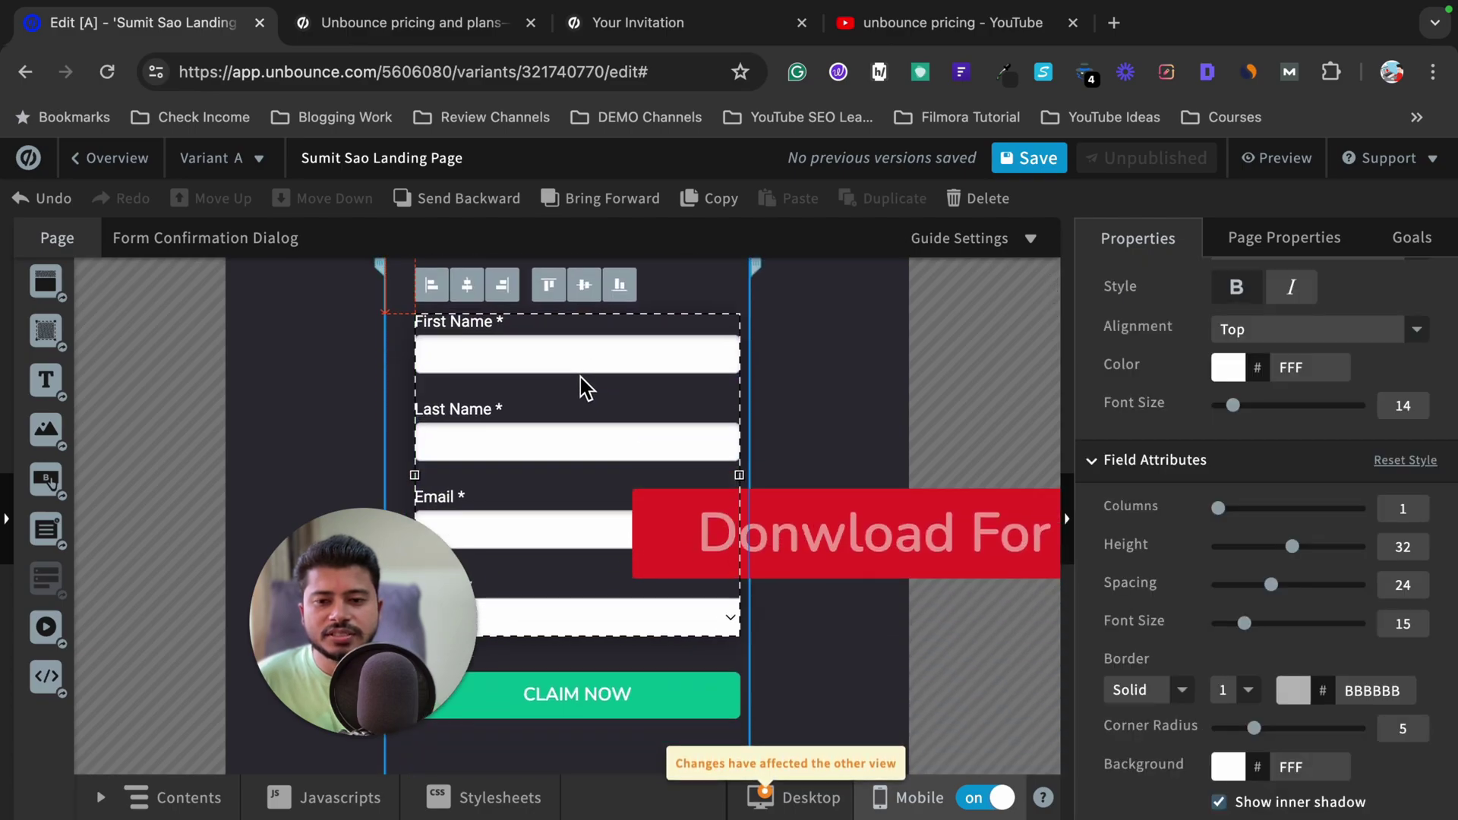
Step: Move the red download button below the Email field and shift it left to fit mobile width
click(658, 516)
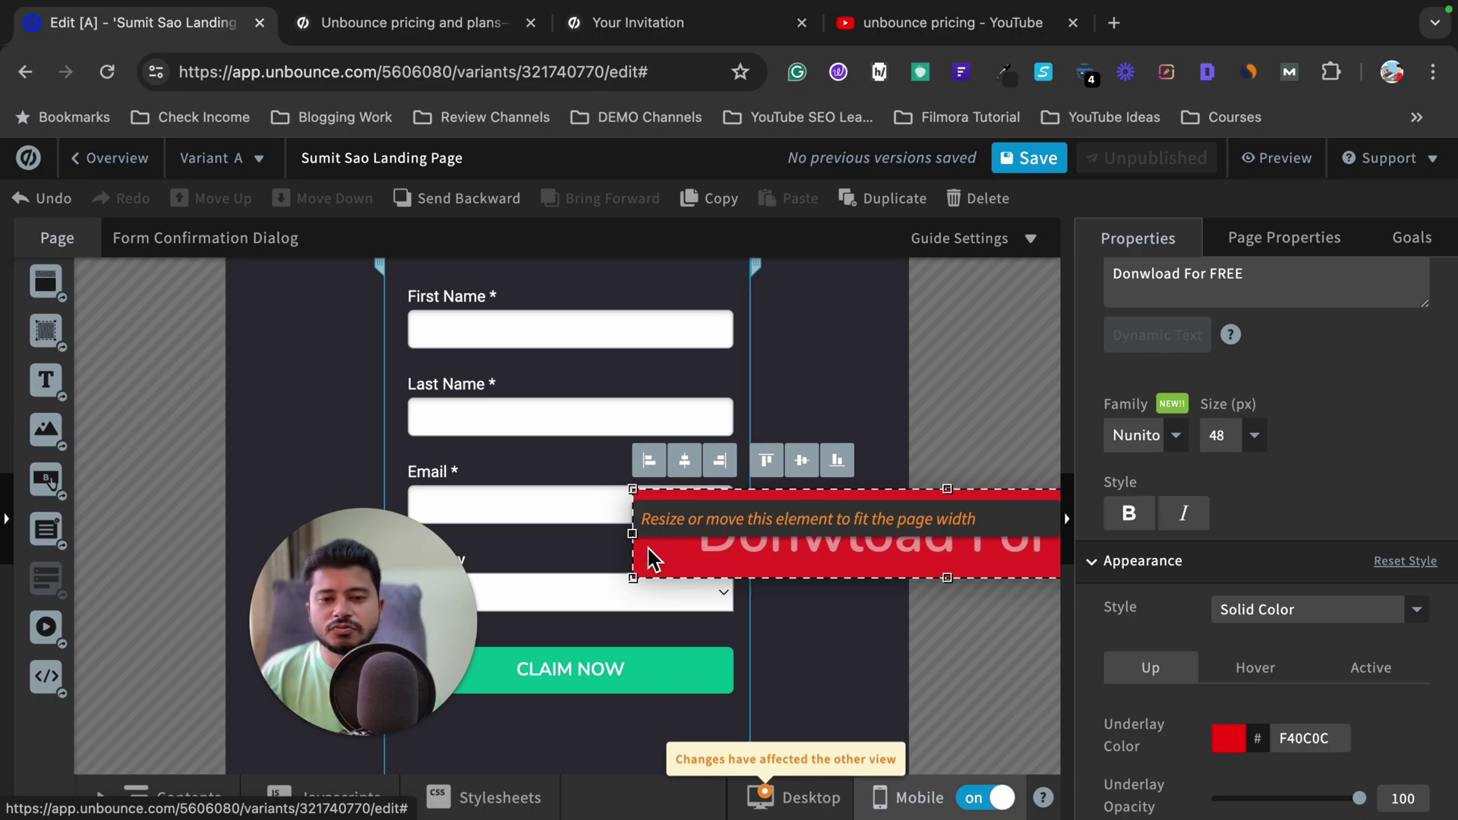
drag(681, 567, 534, 610)
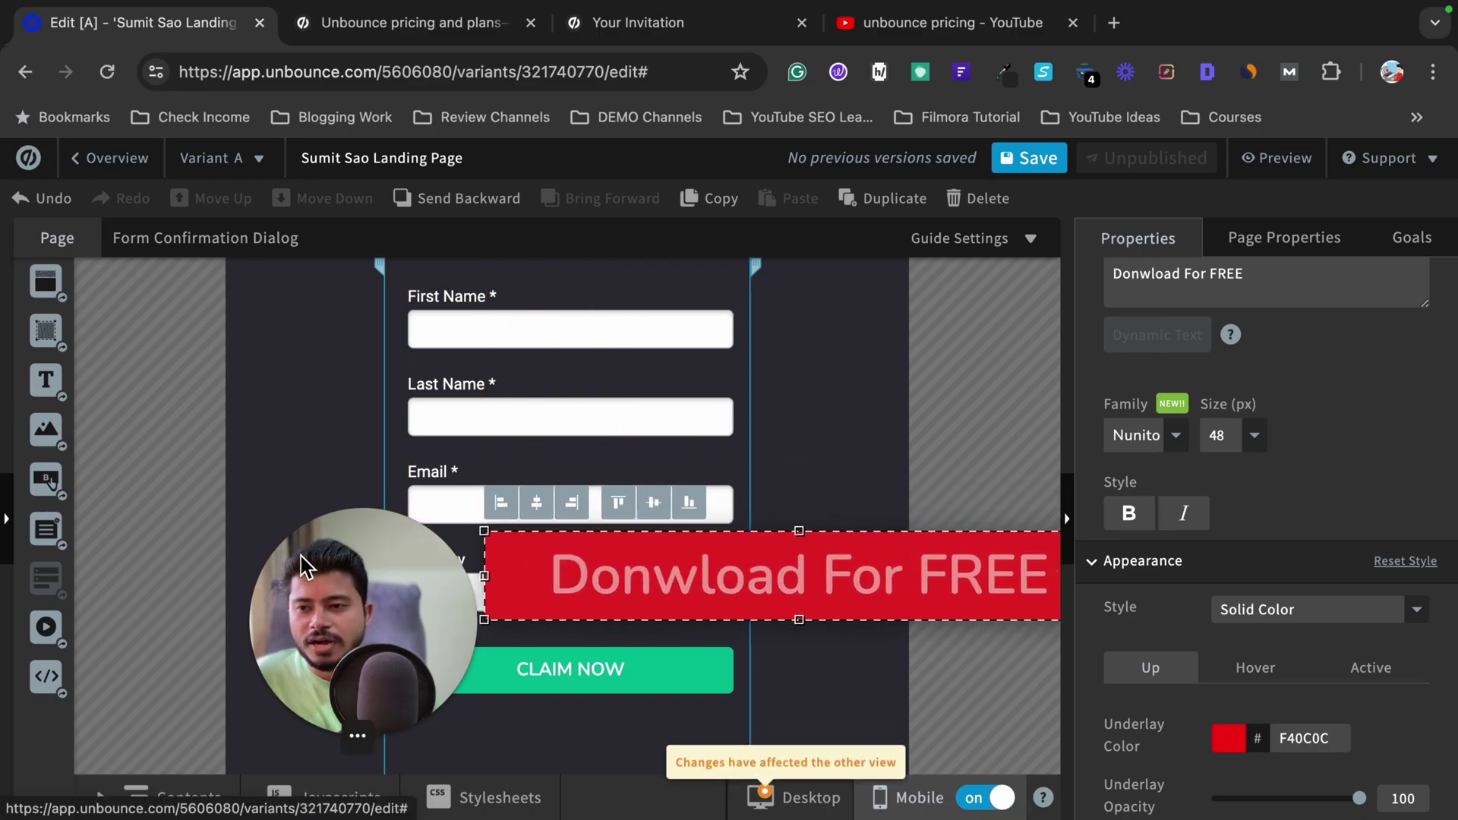
click(7, 524)
scroll(983, 693, up, 1)
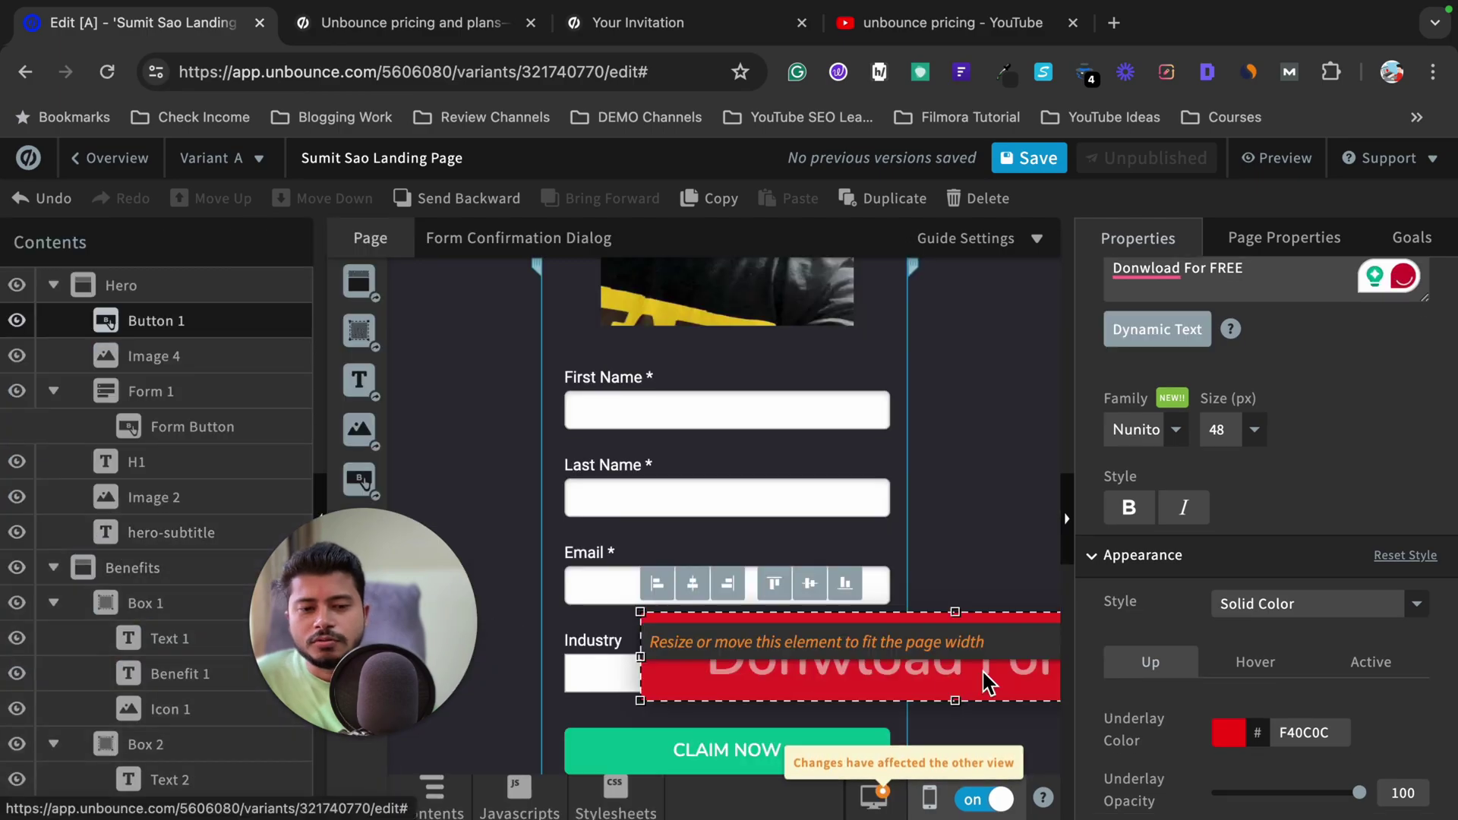
drag(983, 692, 823, 659)
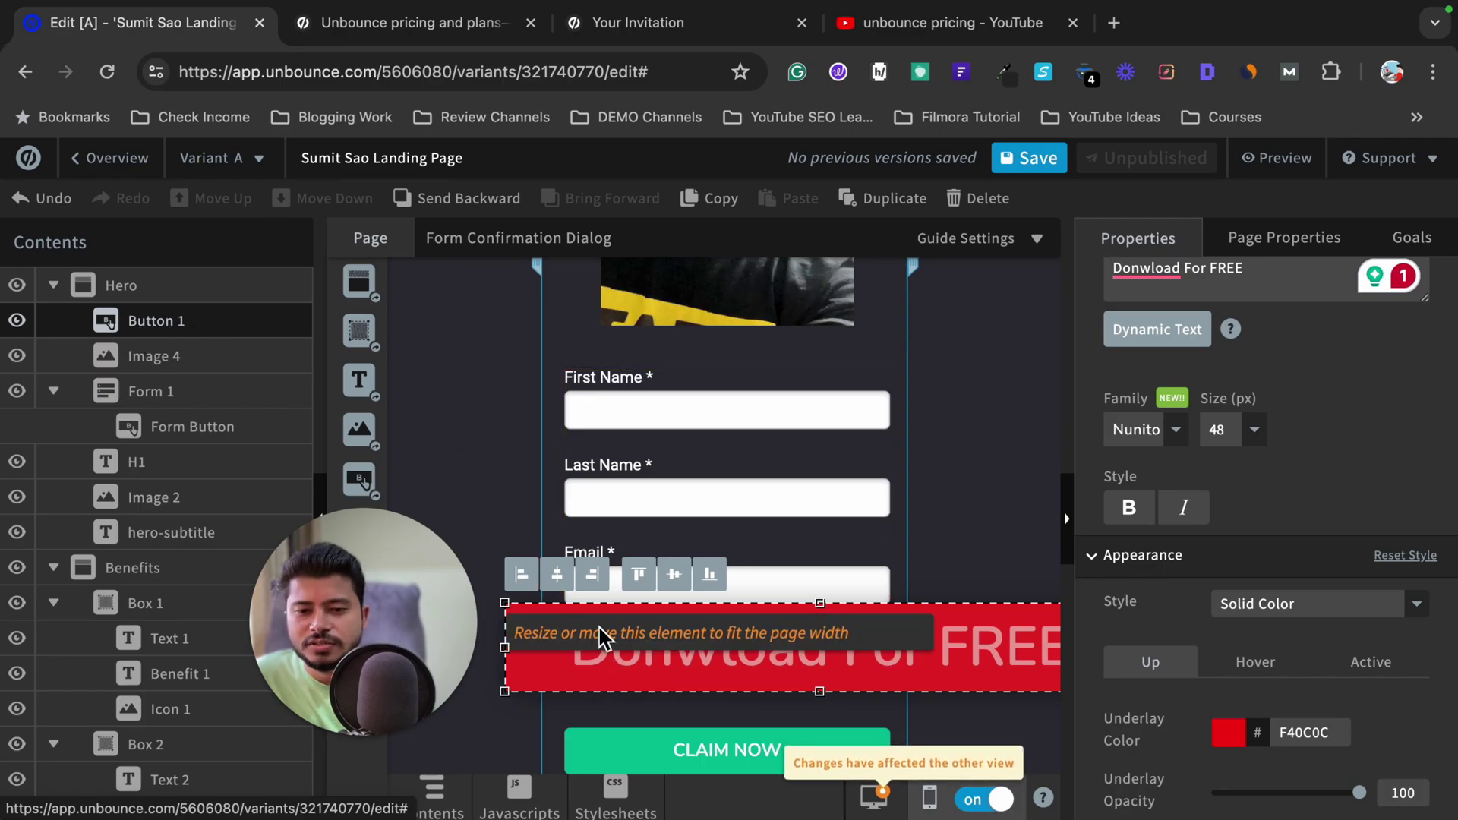
Step: Hide the red download button from the mobile layout and return to the desktop layout
click(630, 444)
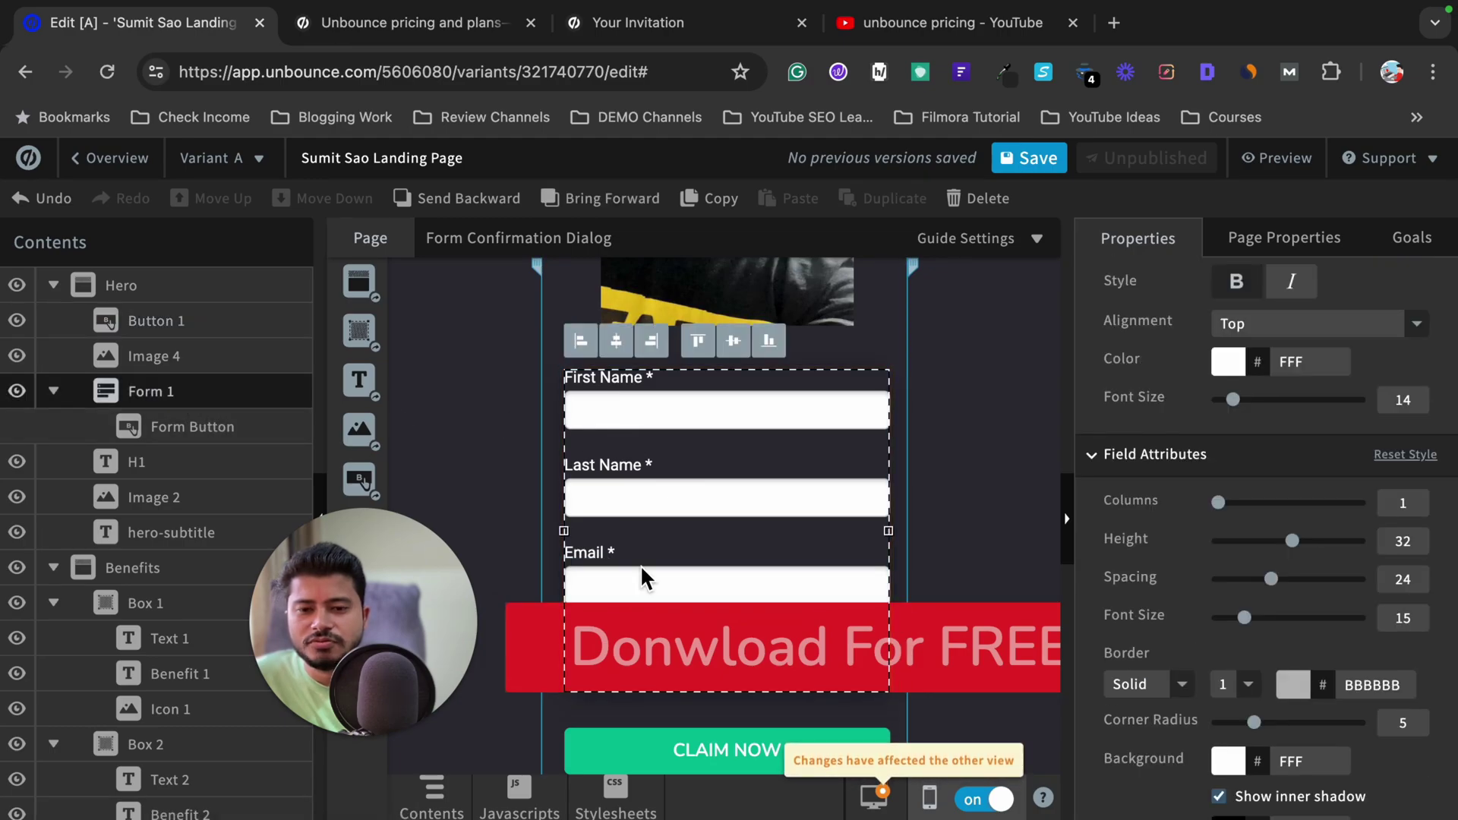
click(535, 630)
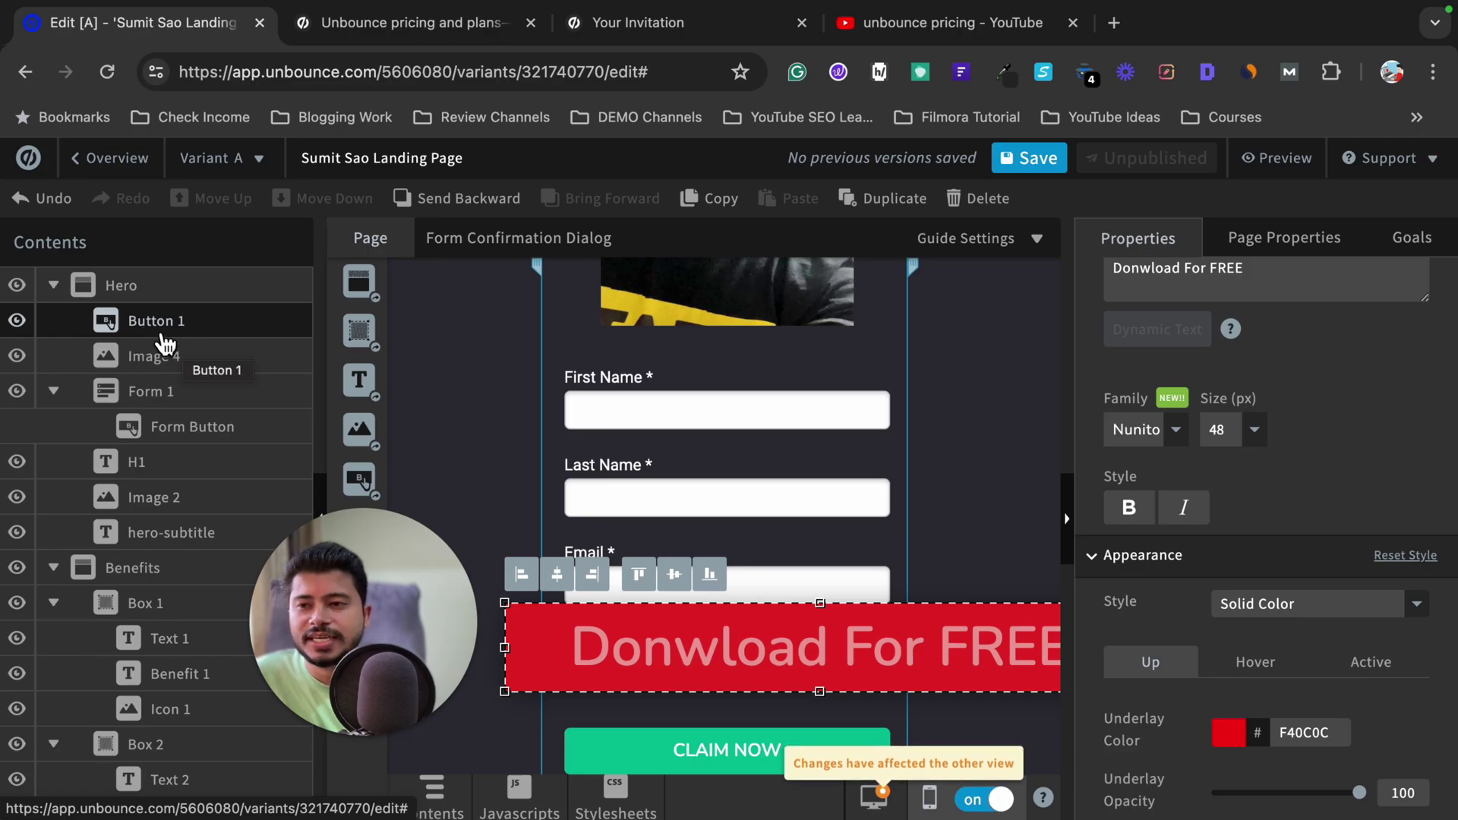
click(16, 321)
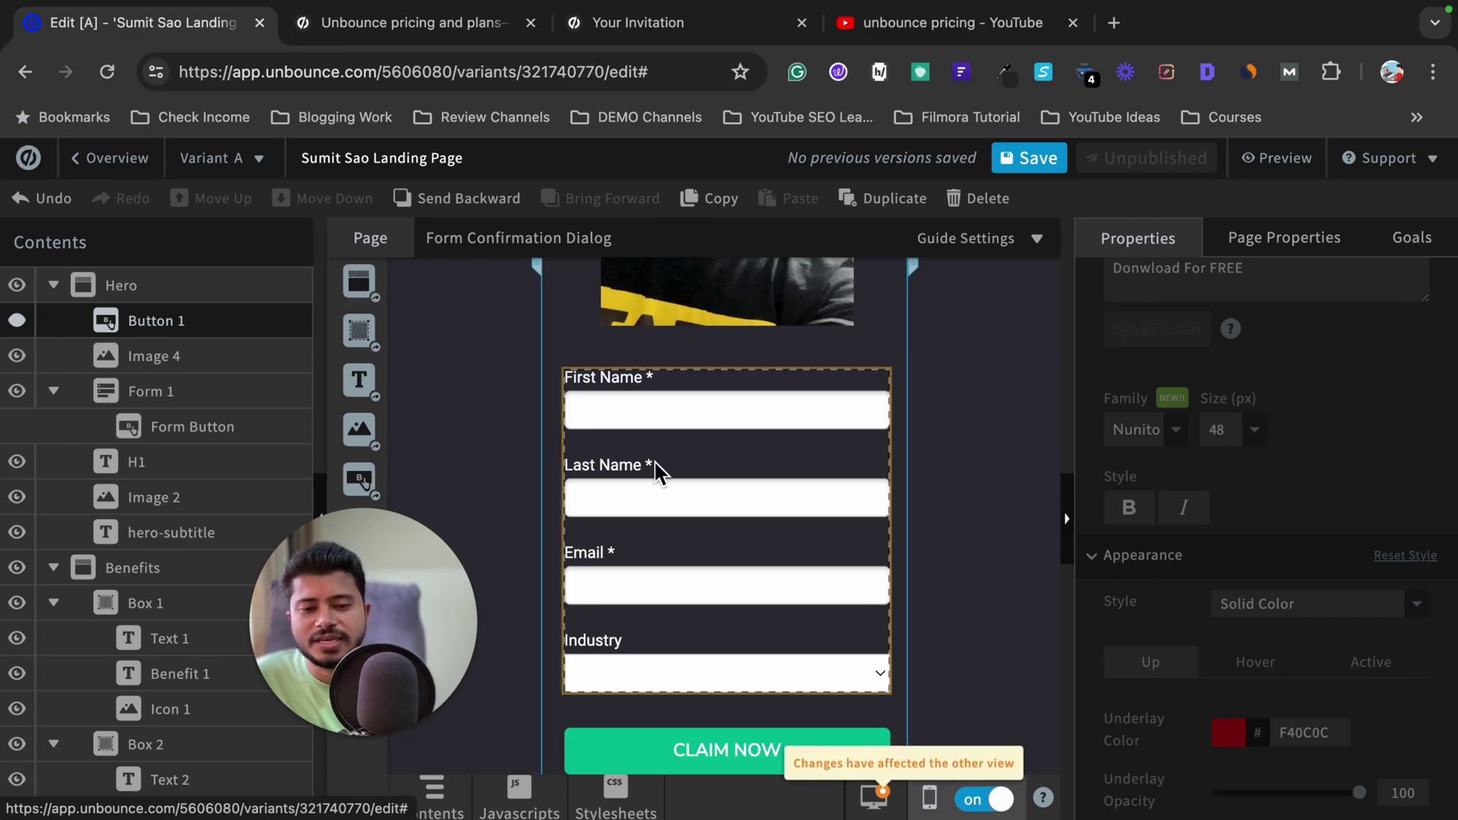
click(893, 810)
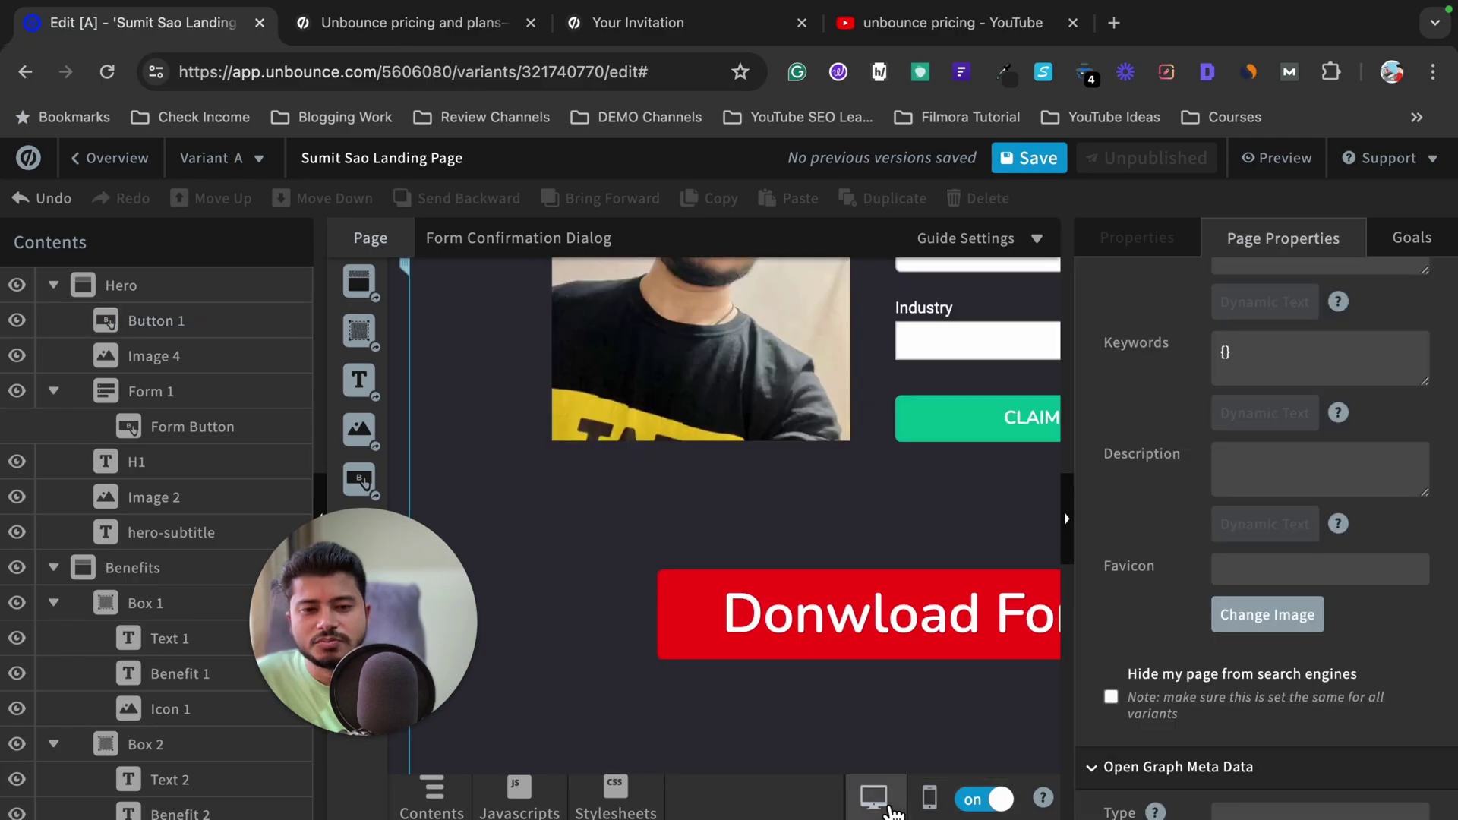
Step: Collapse the Contents list of page elements
scroll(590, 494, up, 4)
scroll(590, 494, right, 10)
mouse_move(353, 505)
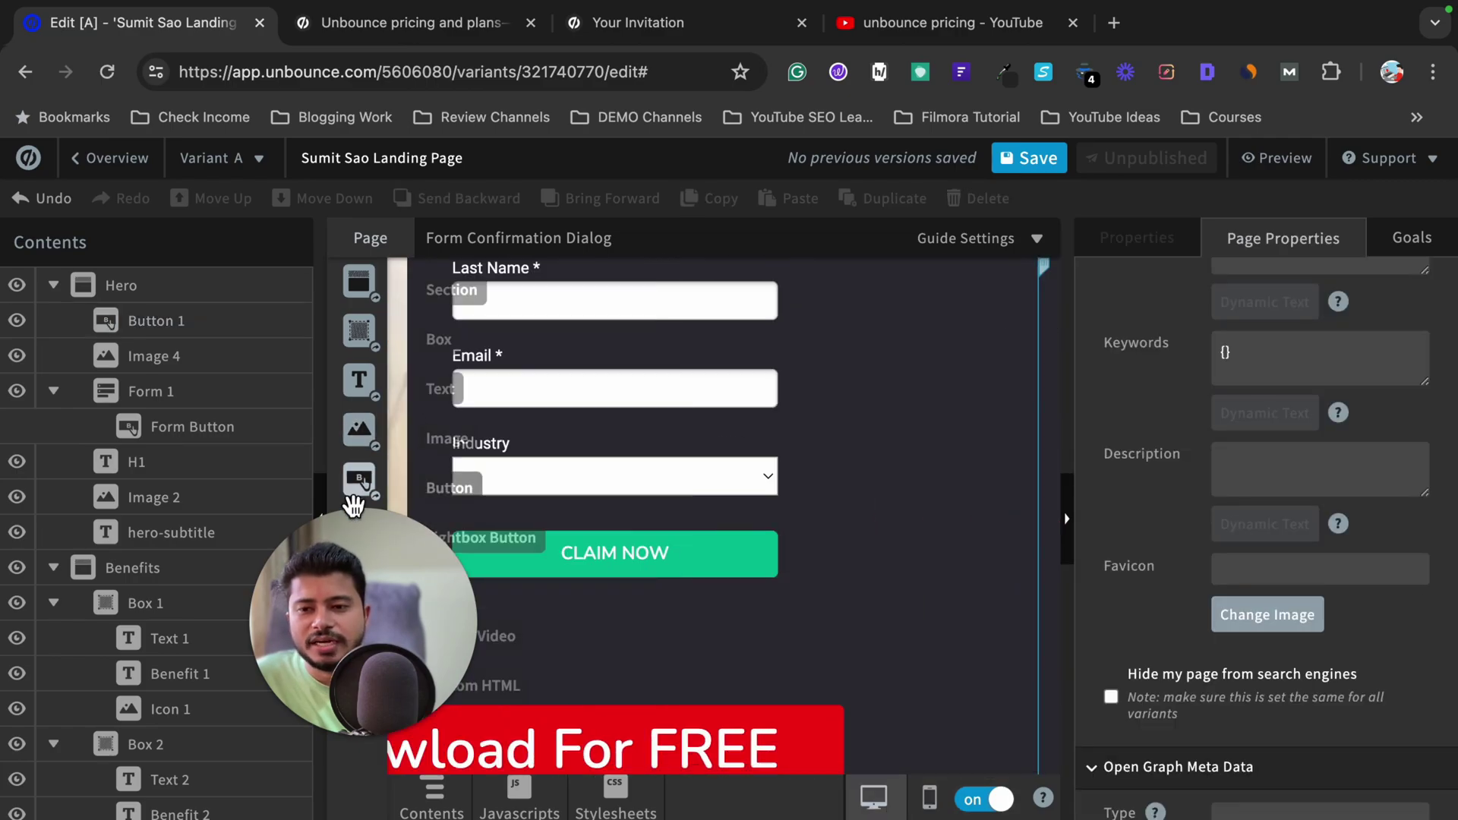
click(322, 520)
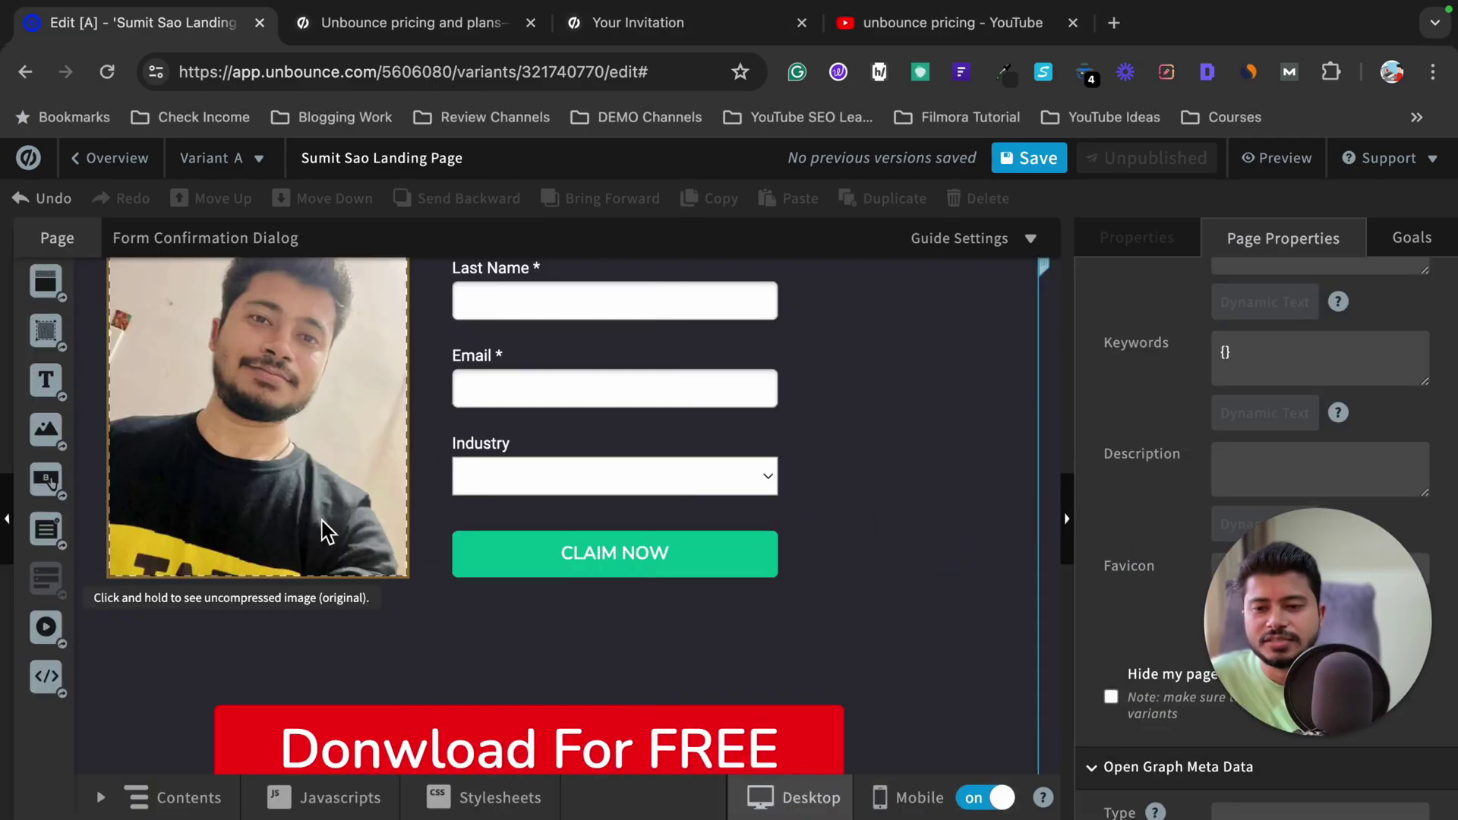
Step: Scroll through the desktop page from the header down to the video section
scroll(631, 488, up, 5)
scroll(631, 488, left, 2)
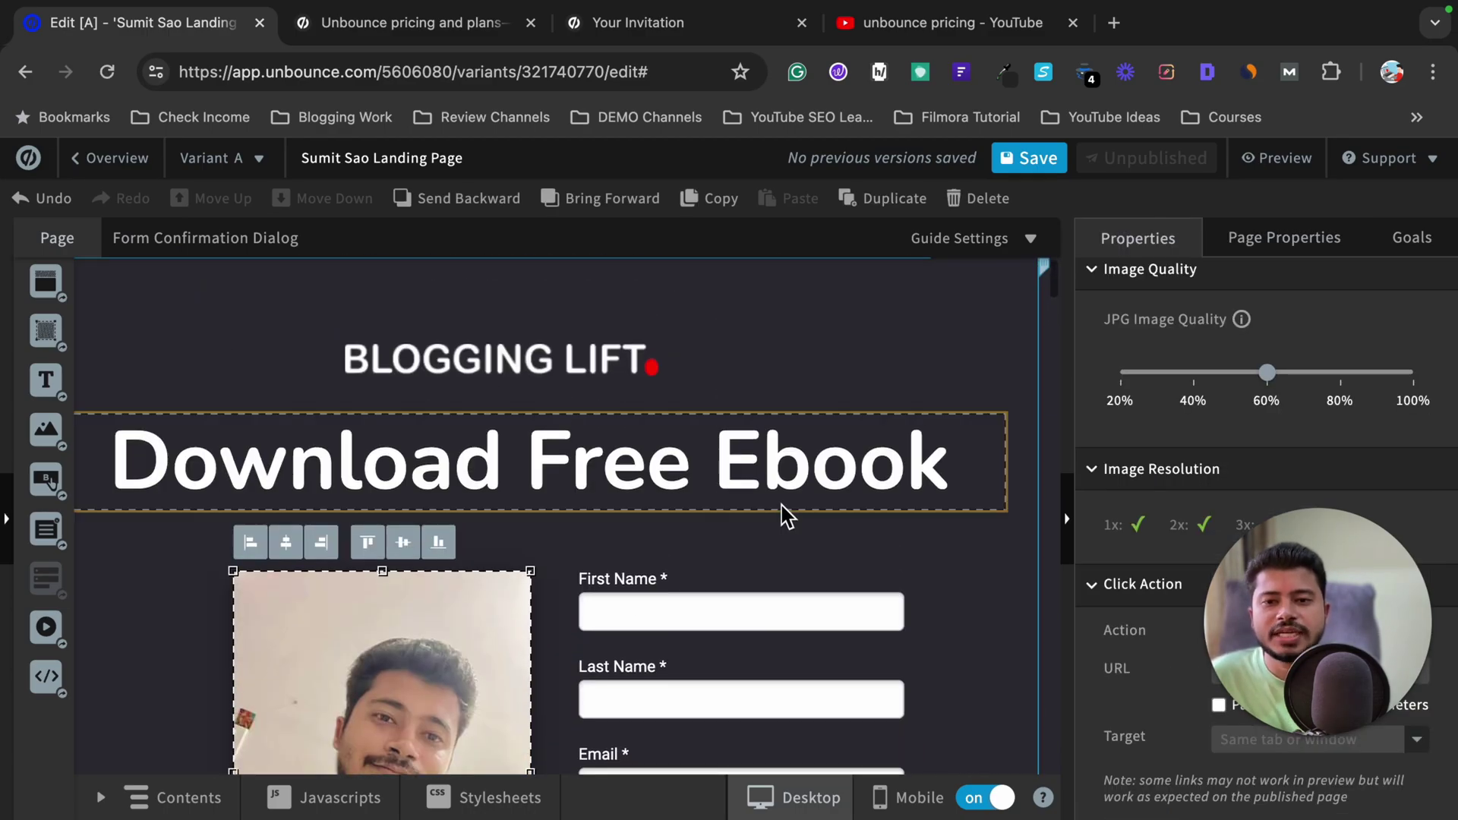
scroll(692, 513, down, 7)
scroll(692, 516, up, 2)
scroll(692, 516, down, 3)
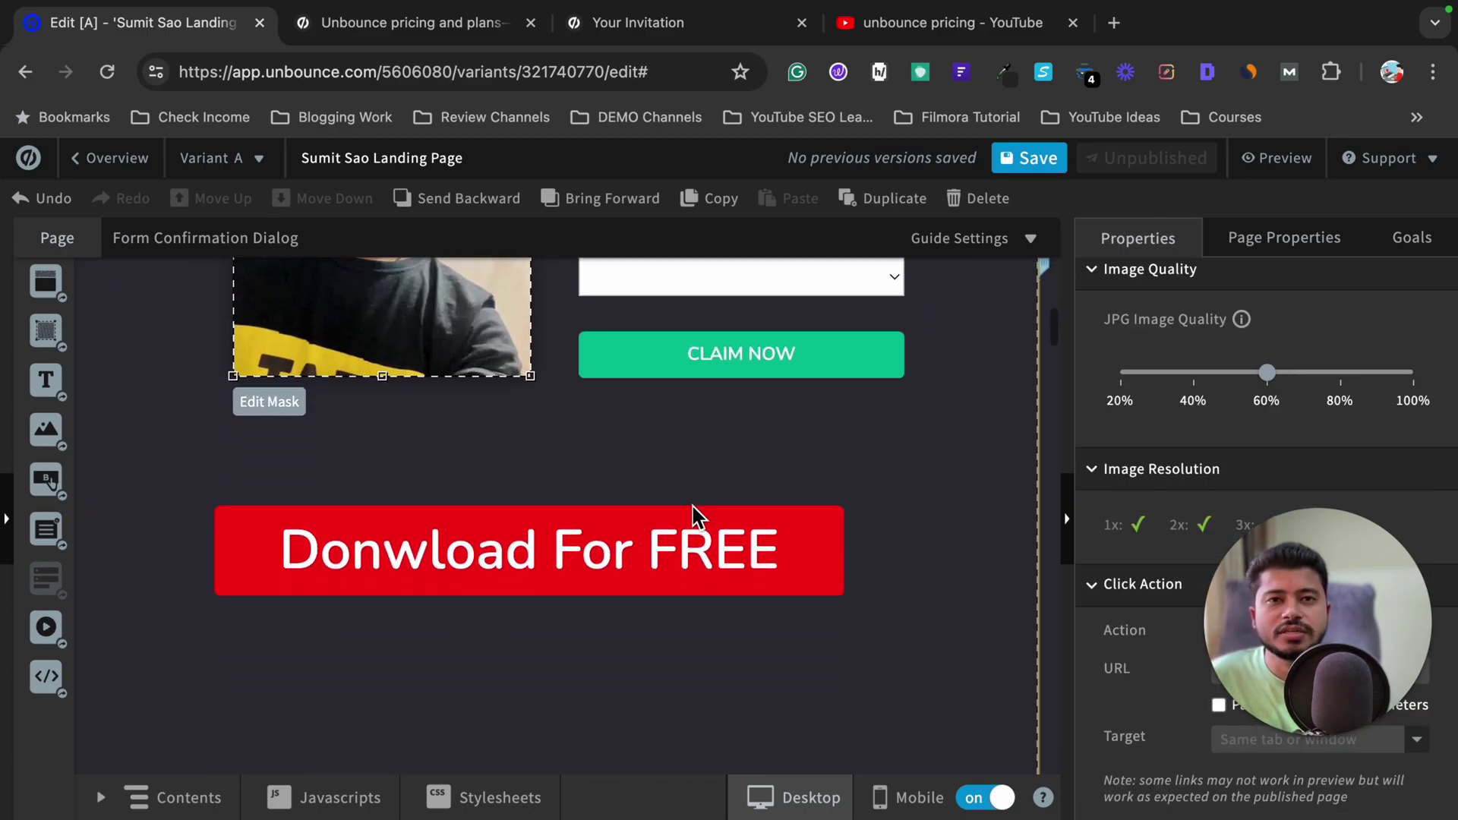
scroll(692, 505, down, 20)
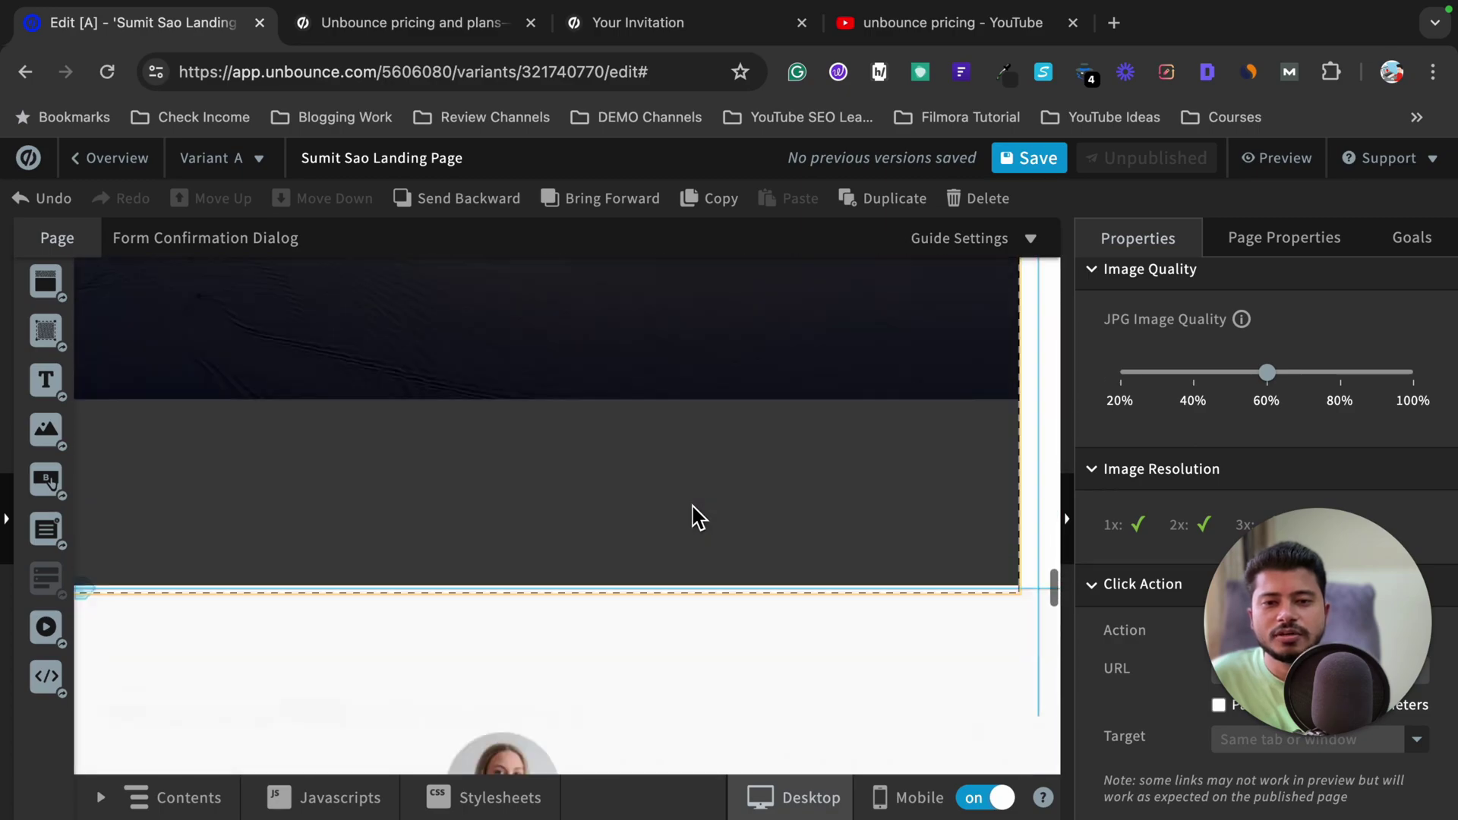
scroll(697, 519, down, 10)
scroll(697, 518, up, 12)
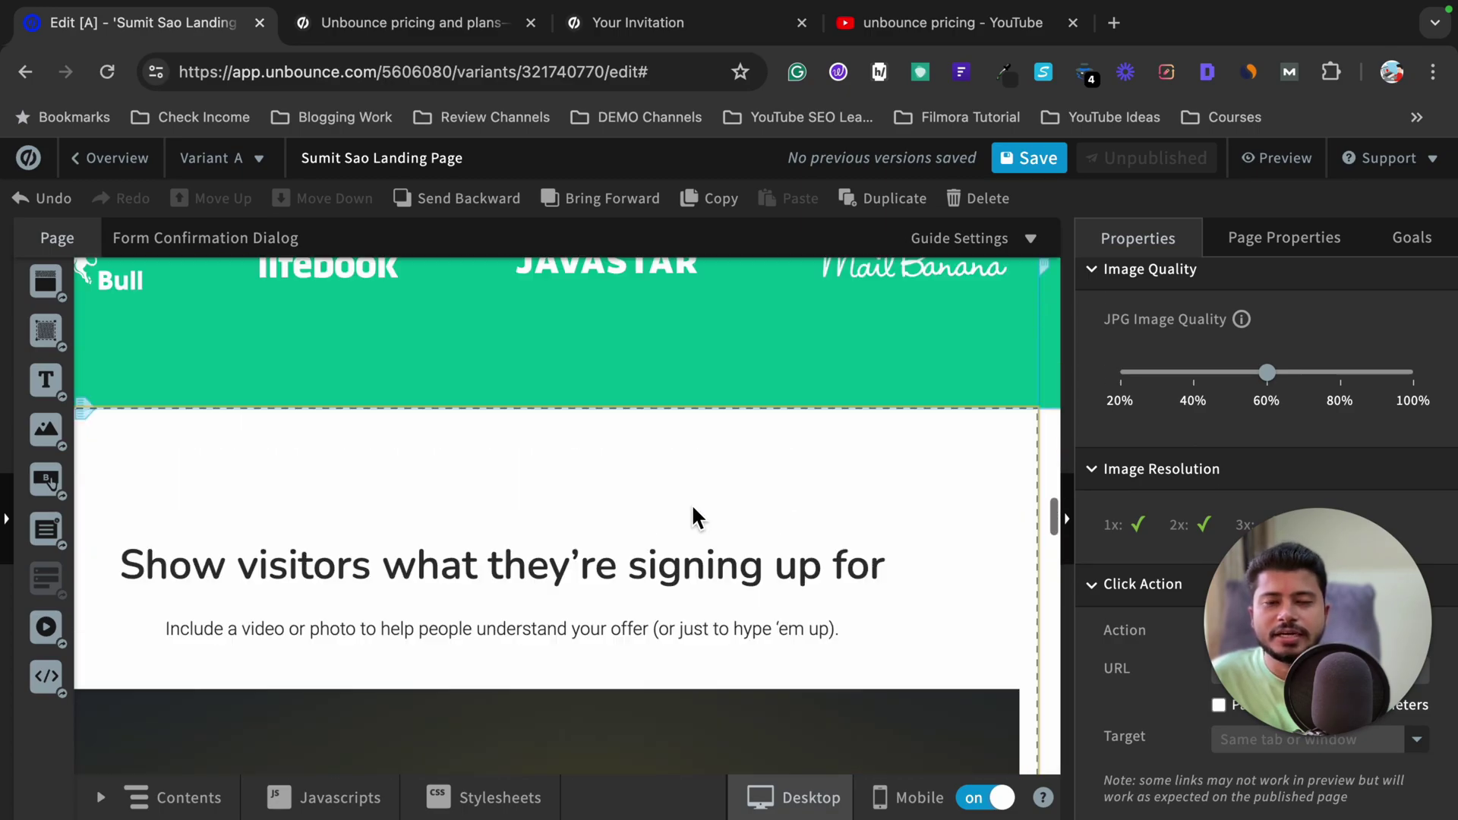
scroll(693, 507, up, 20)
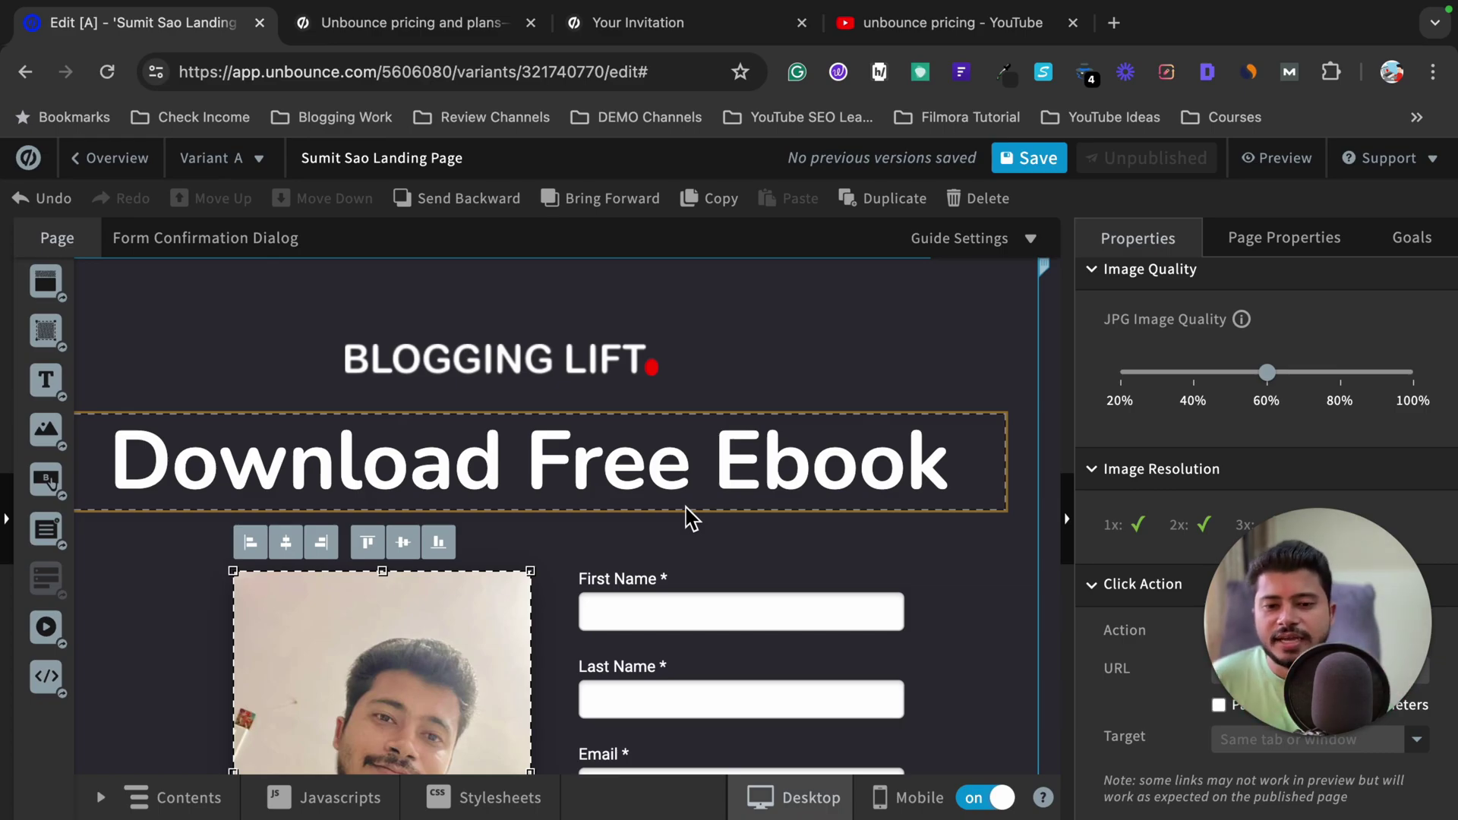
scroll(687, 510, down, 15)
scroll(681, 513, down, 15)
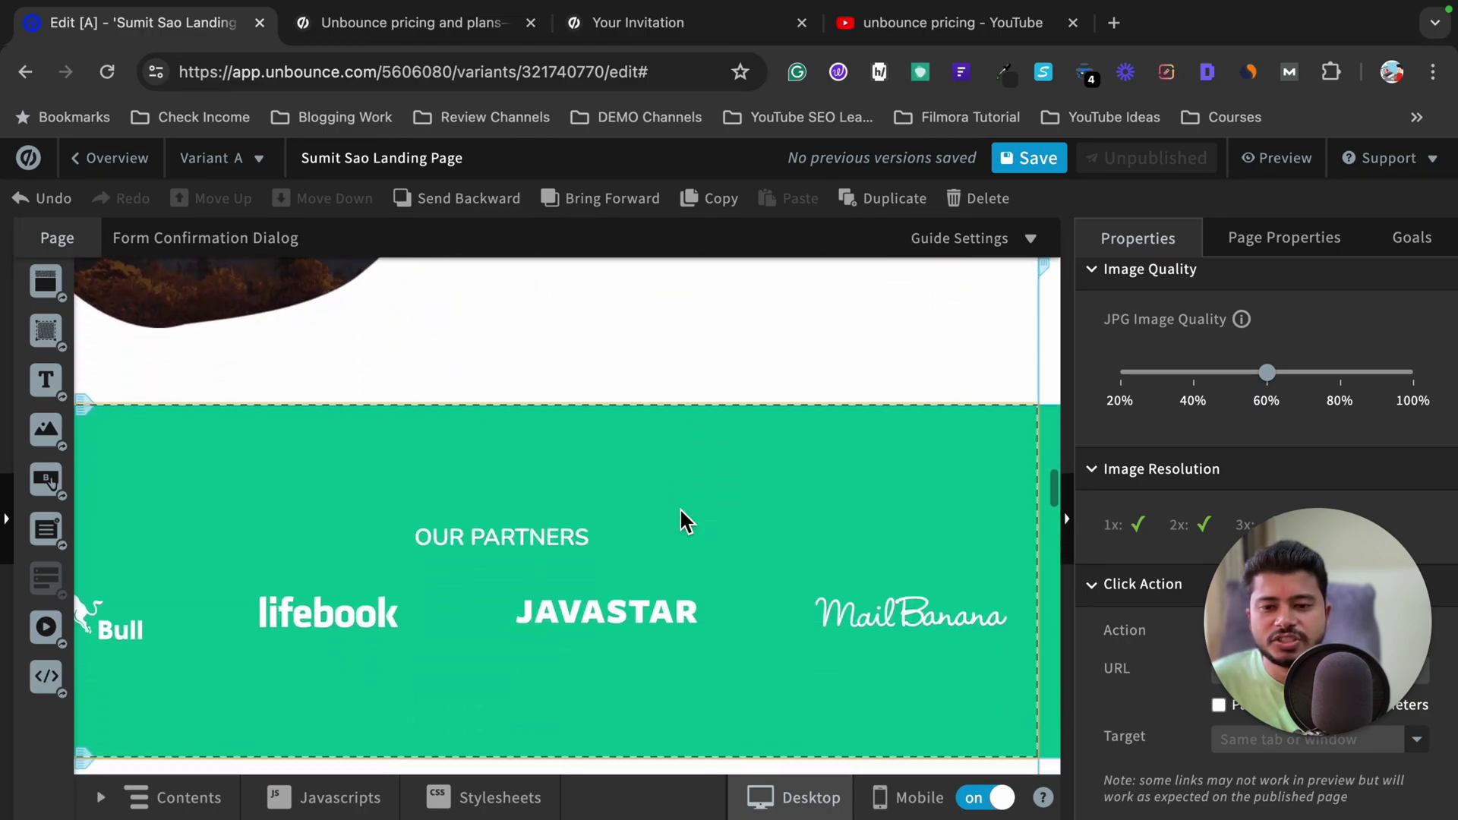
scroll(680, 508, down, 6)
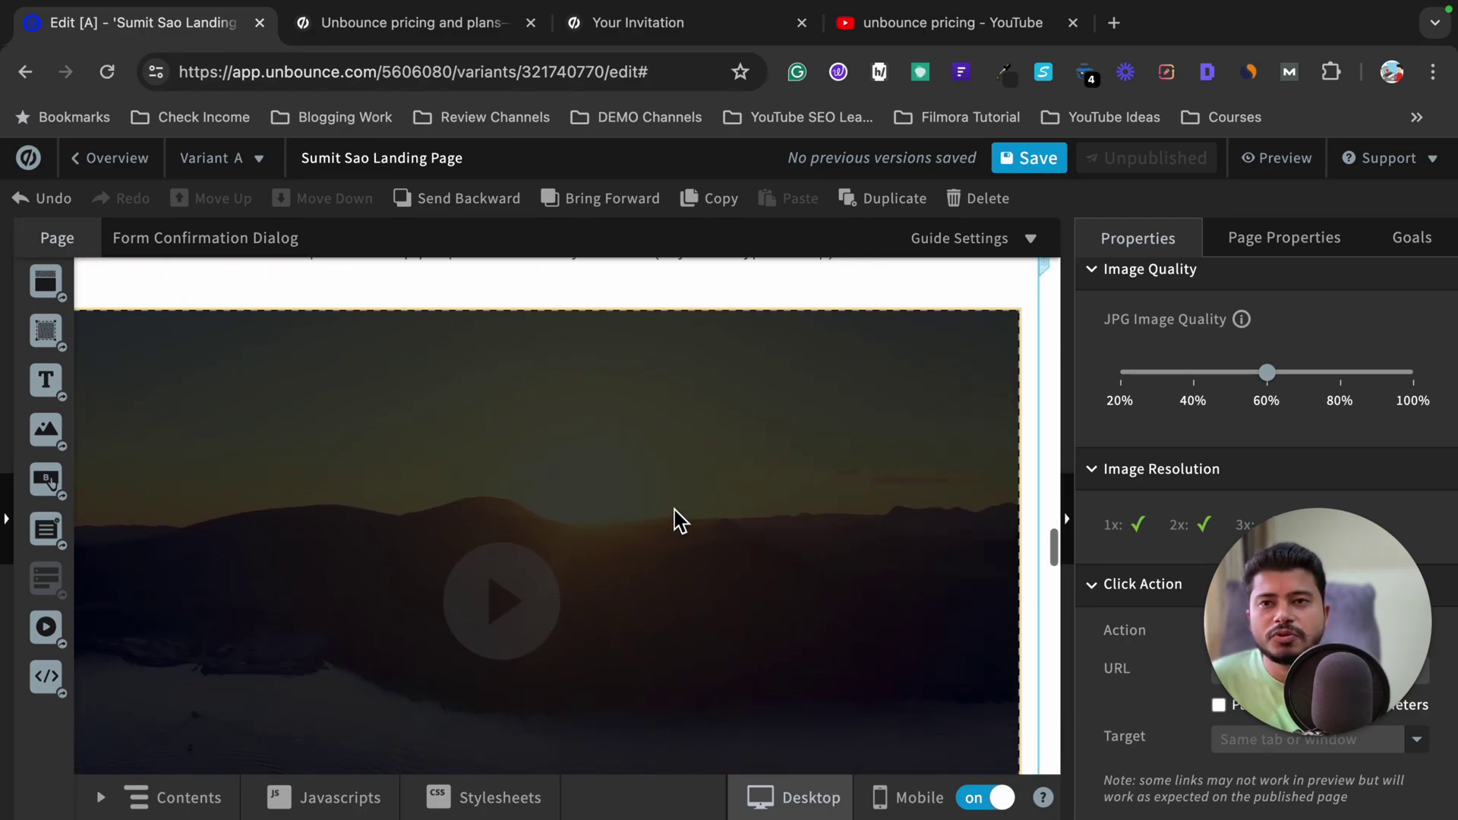
key(ctrl+Tab)
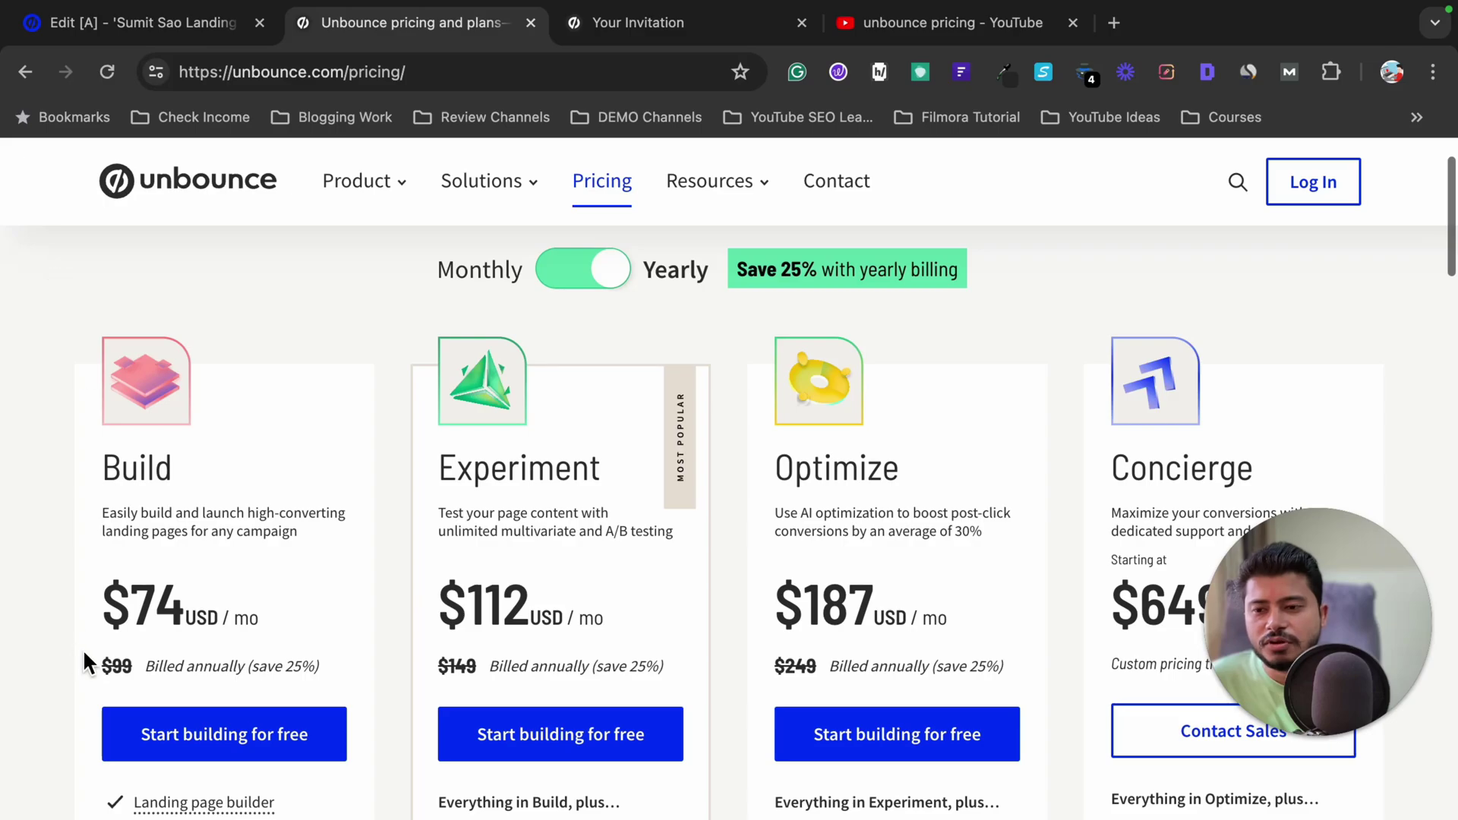
Step: Highlight the Build plan's $74 monthly price and the Concierge plan's $649 price
drag(129, 615, 368, 595)
drag(1093, 608, 1289, 607)
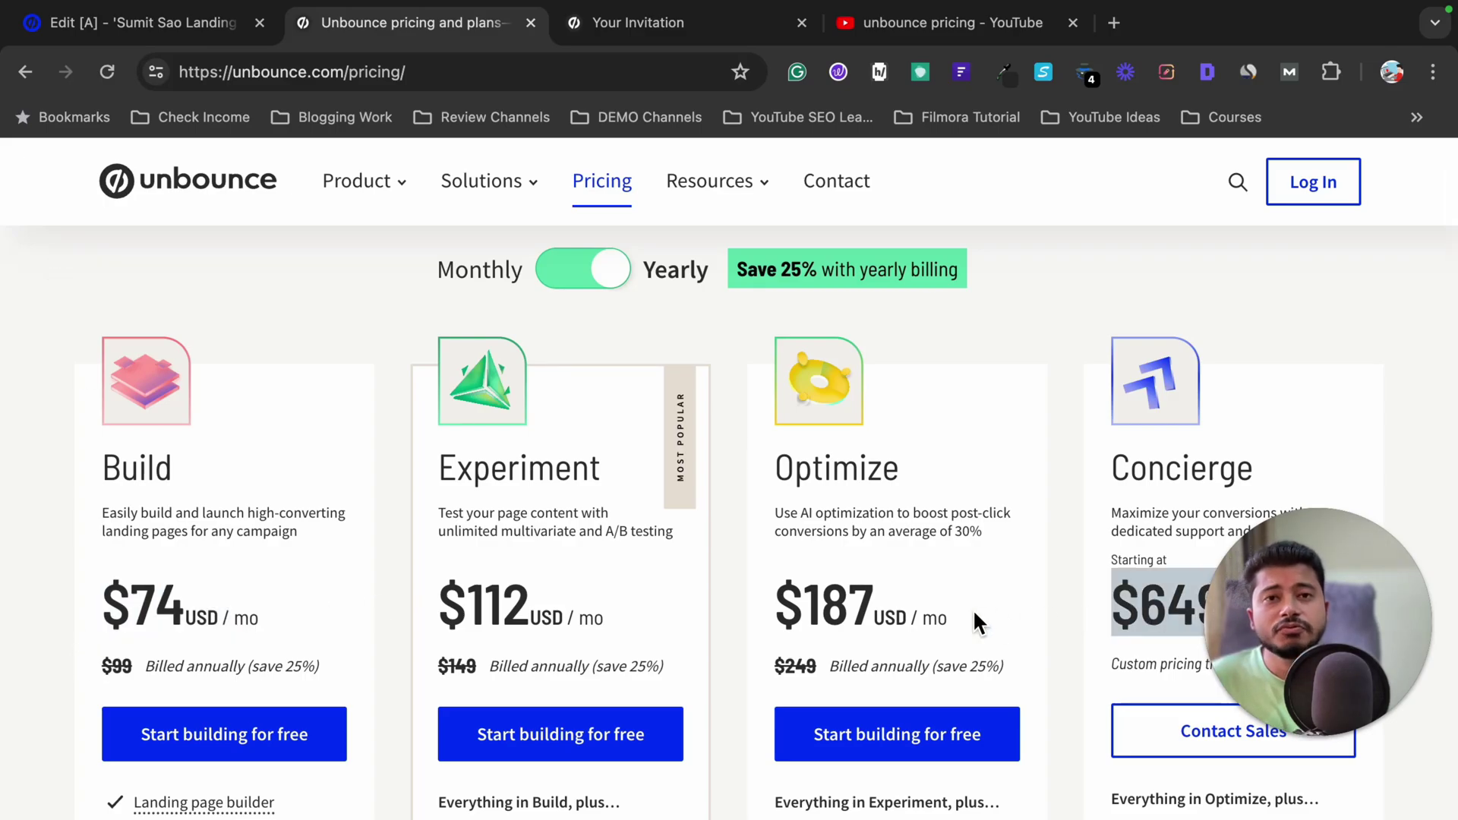
drag(110, 610, 340, 614)
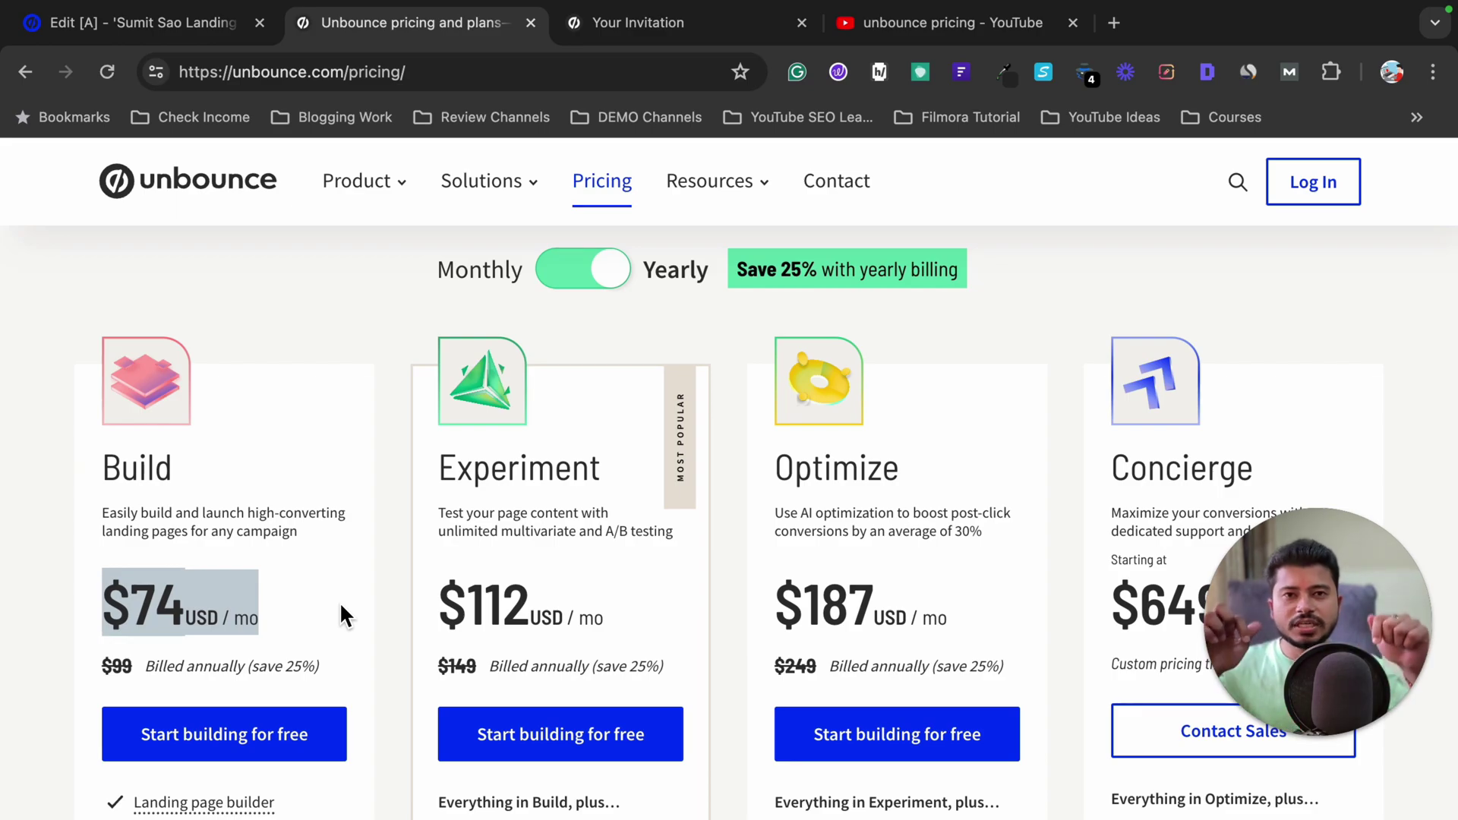
Step: Switch to the Your Invitation tab and highlight the 20% and 35% discount offers
click(619, 27)
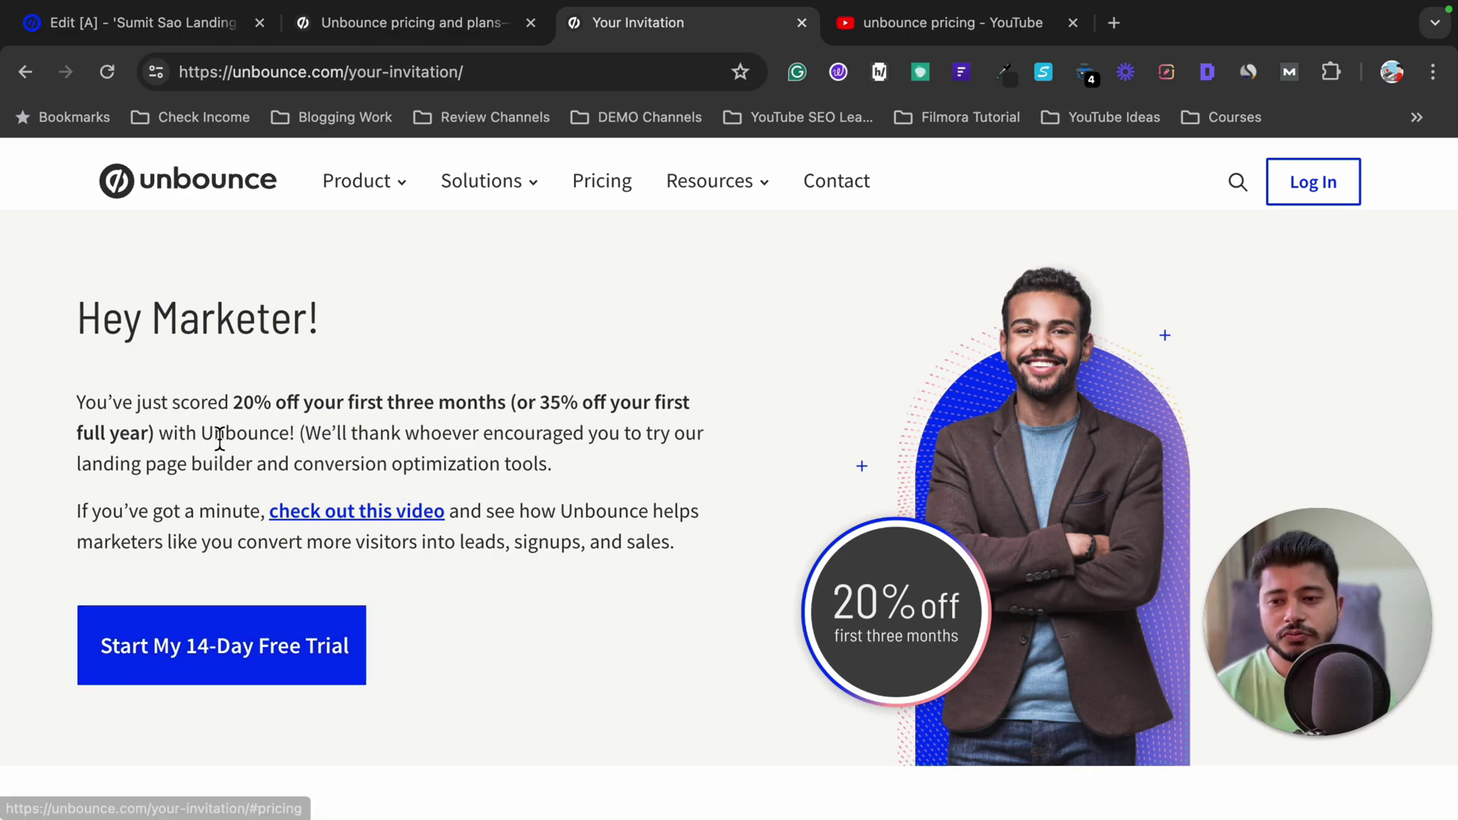
drag(238, 408, 690, 406)
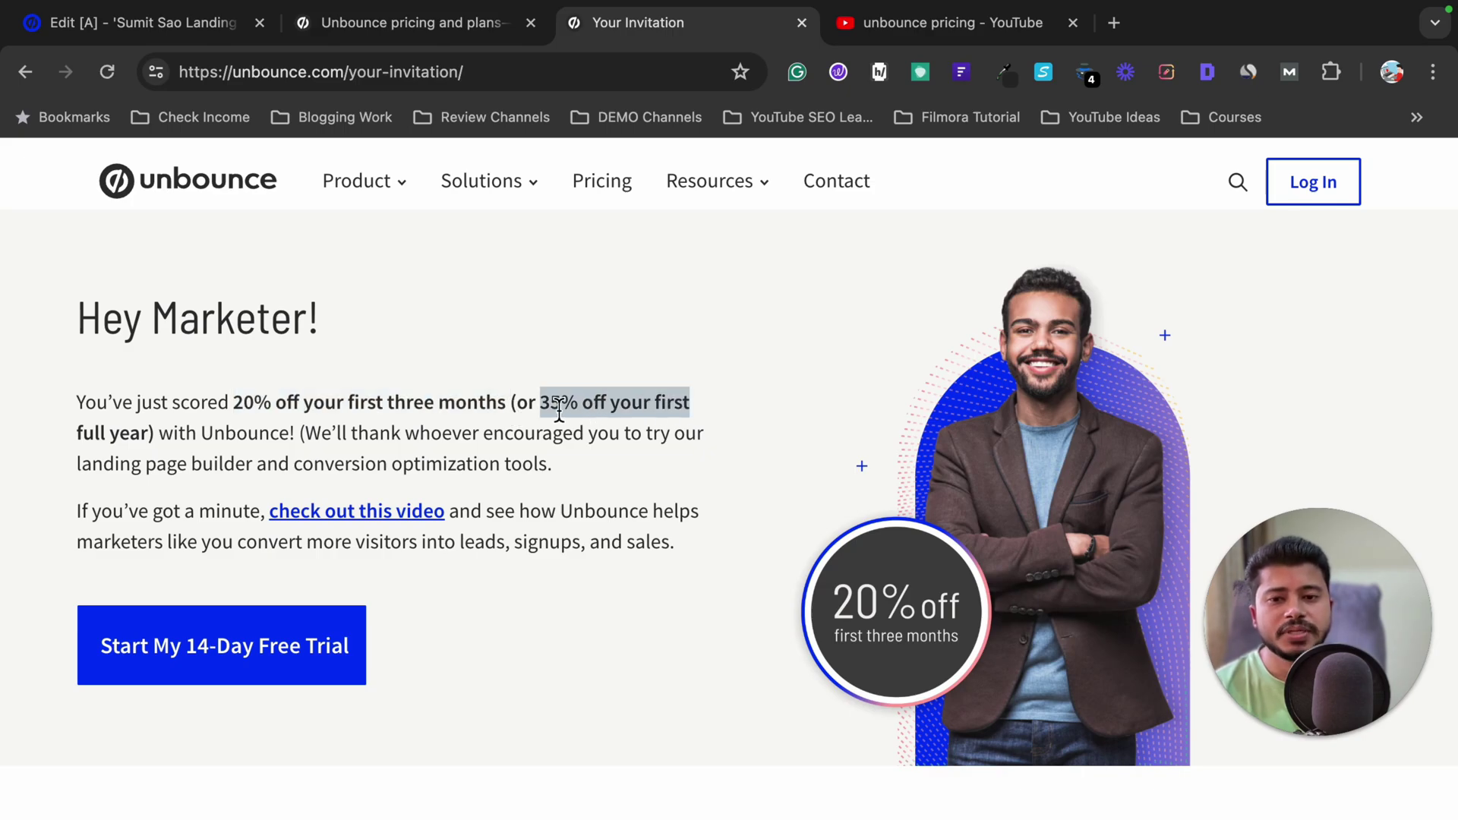
drag(543, 409, 675, 406)
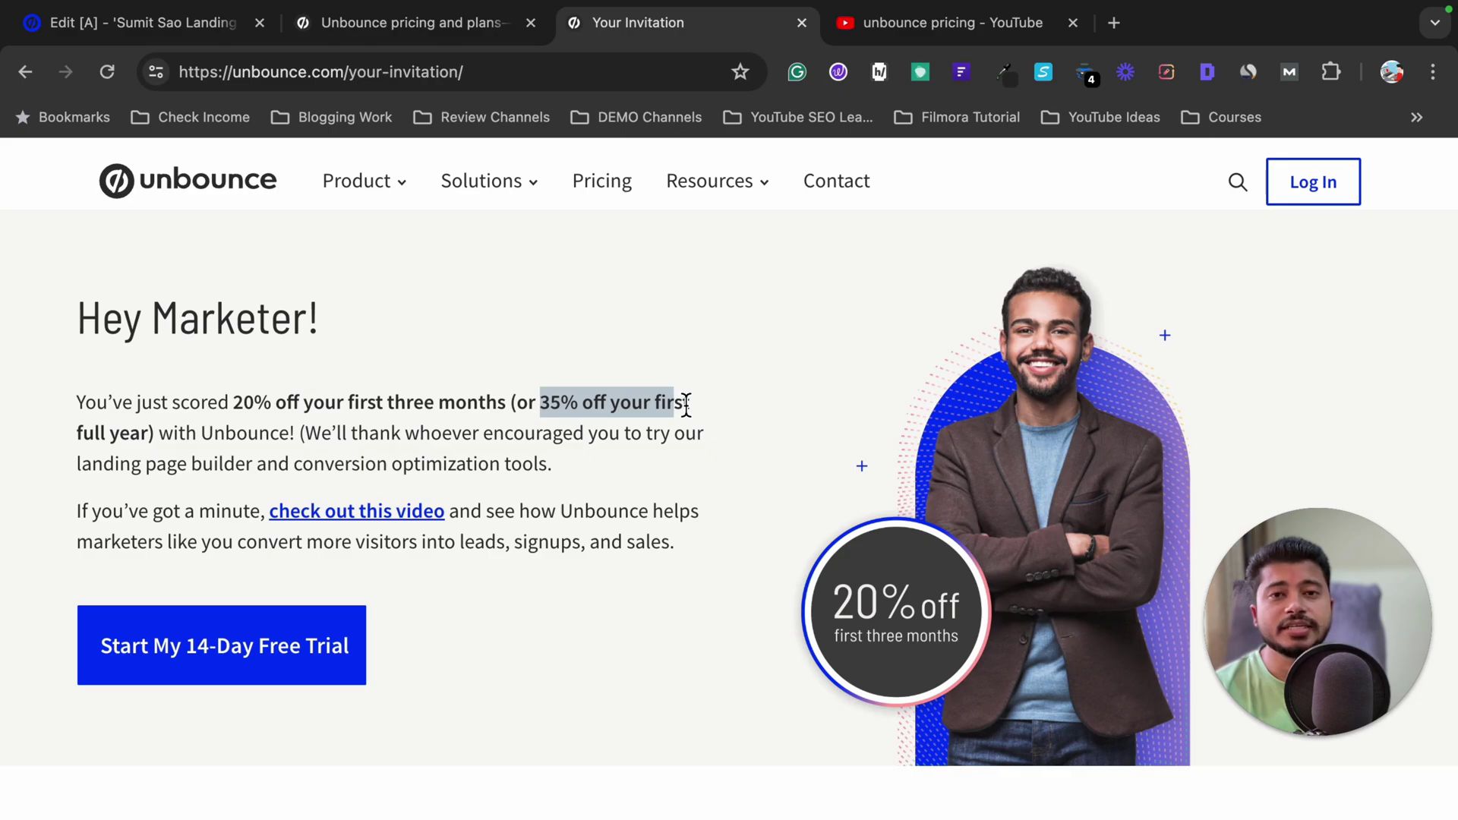
click(339, 429)
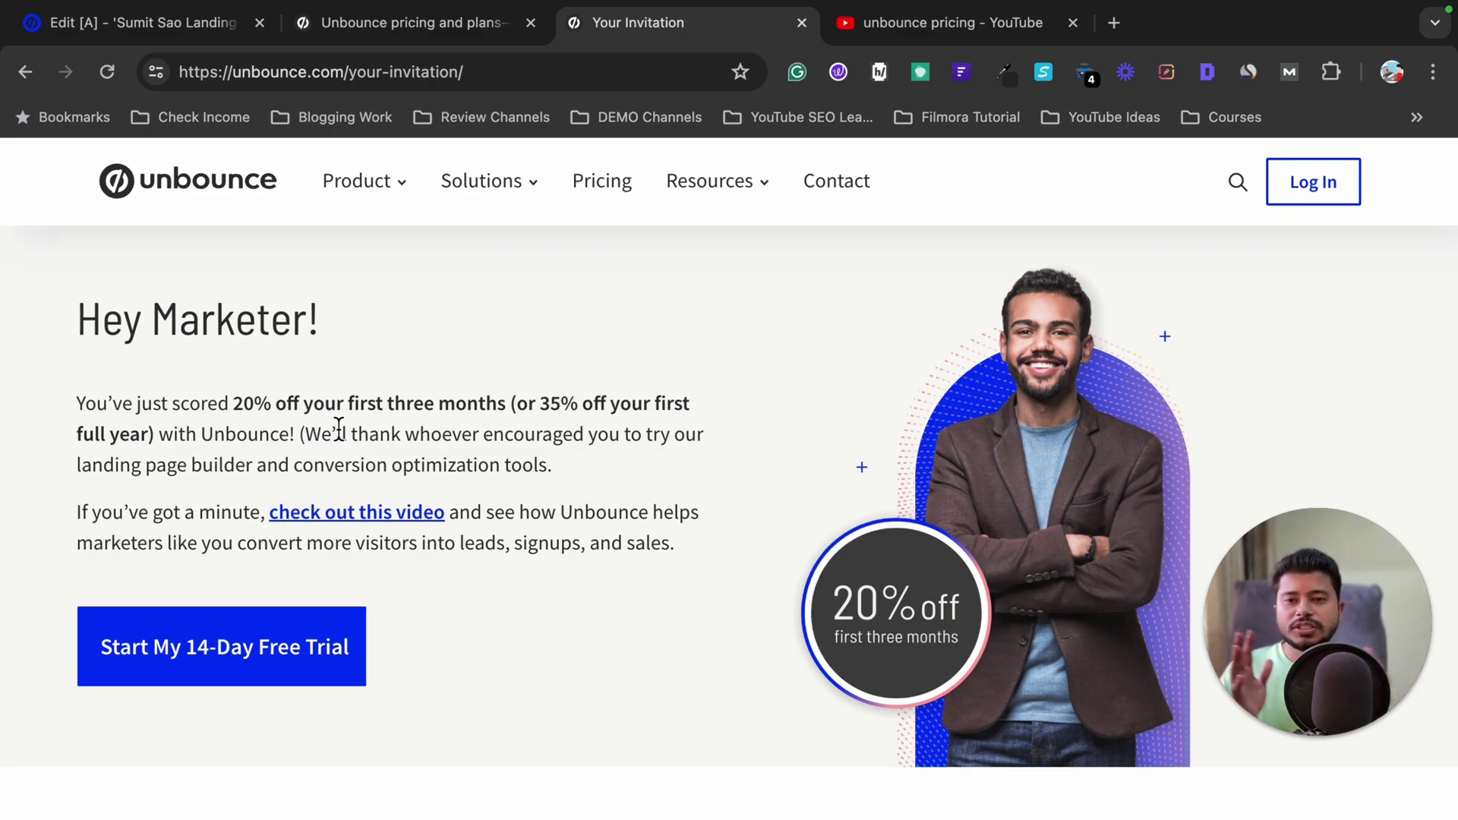